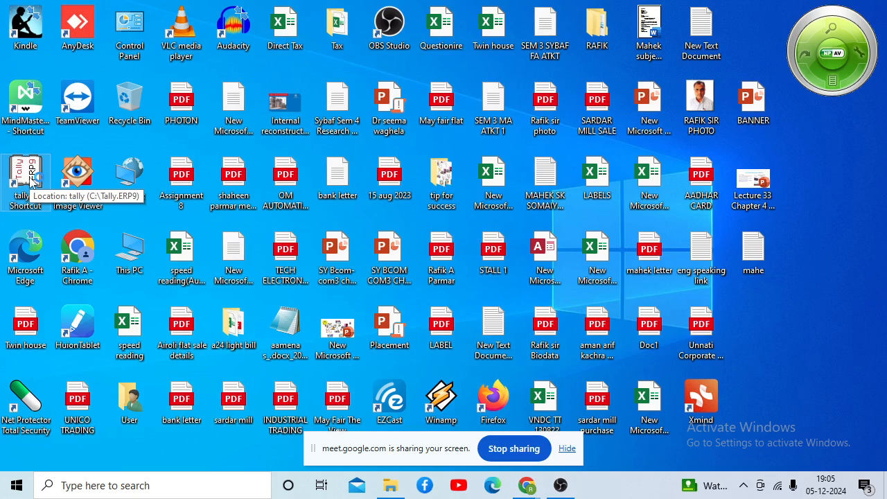
# Step: Start Tally.ERP 9 and open the list of existing voucher types for display from the accounts masters
pyautogui.doubleClick(26, 177)
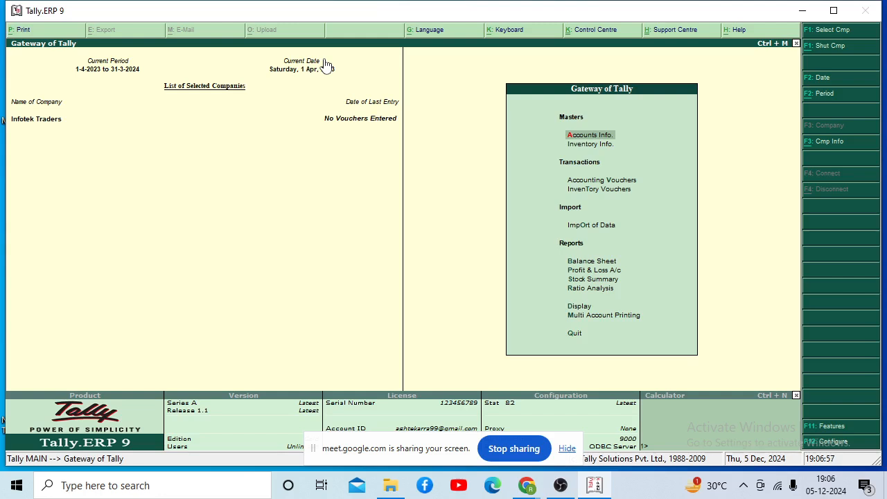
pyautogui.click(571, 137)
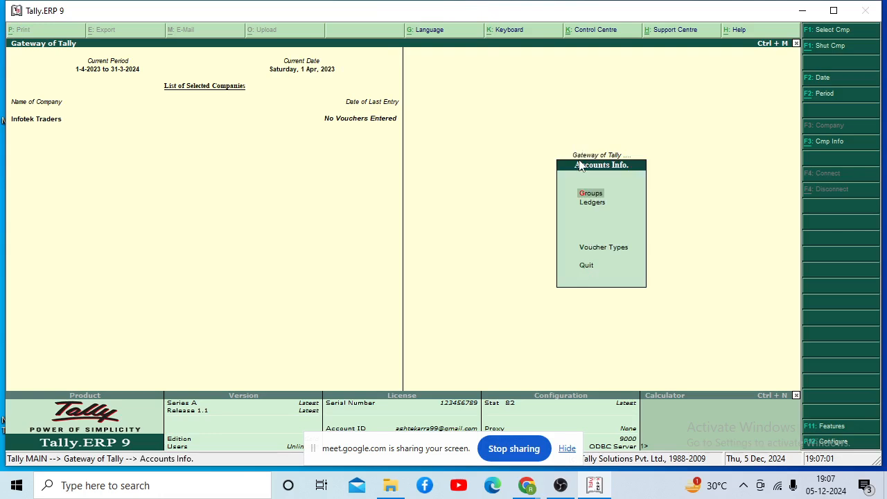
pyautogui.press('Escape')
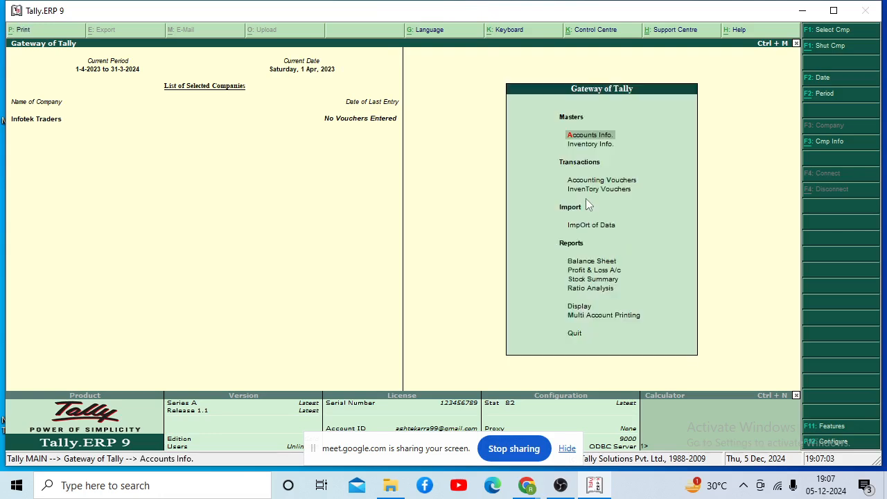
pyautogui.click(591, 138)
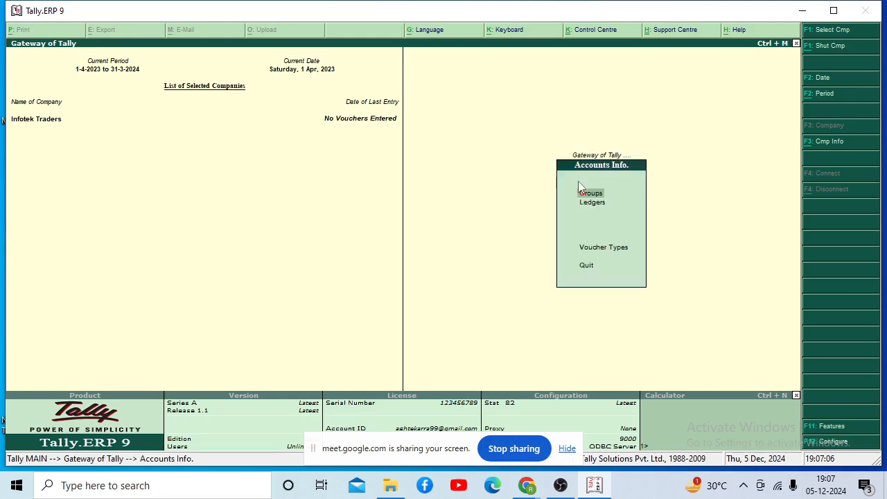
pyautogui.click(587, 251)
pyautogui.click(588, 251)
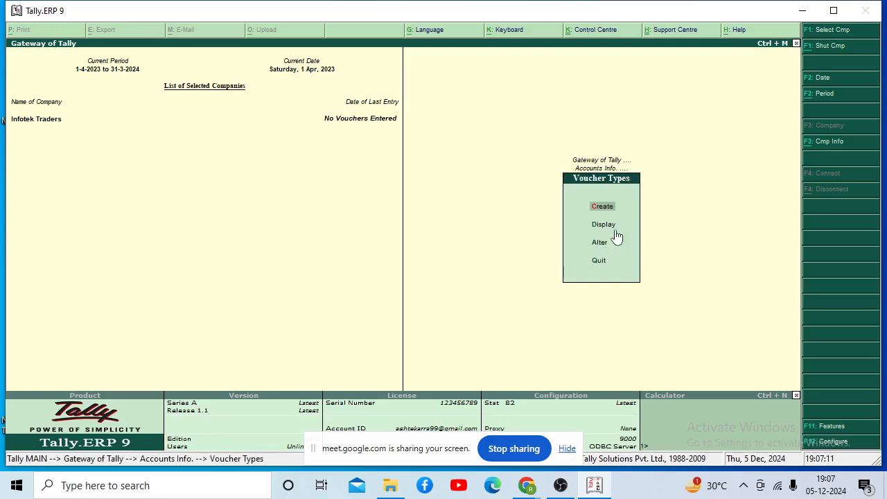
pyautogui.click(608, 231)
pyautogui.click(608, 231)
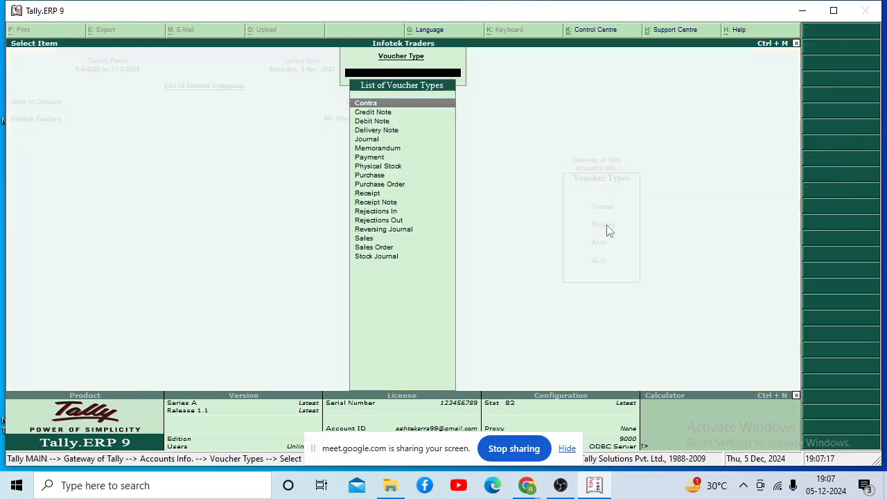
# Step: Examine the predefined voucher types from Contra through Stock Journal, and return to the Gateway of Tally
pyautogui.press('Down')
pyautogui.press('Up')
pyautogui.press('Down')
pyautogui.press('Down')
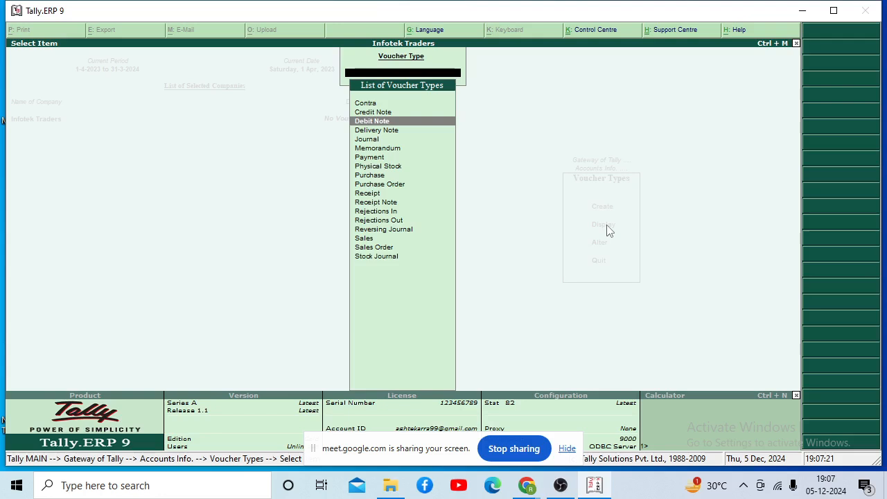
pyautogui.press('Down')
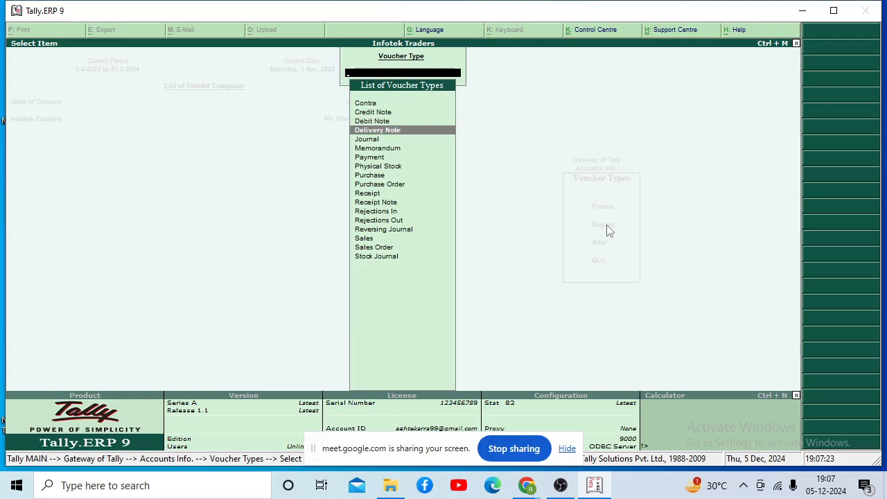
pyautogui.press('Down')
pyautogui.press('Down')
pyautogui.press('Down')
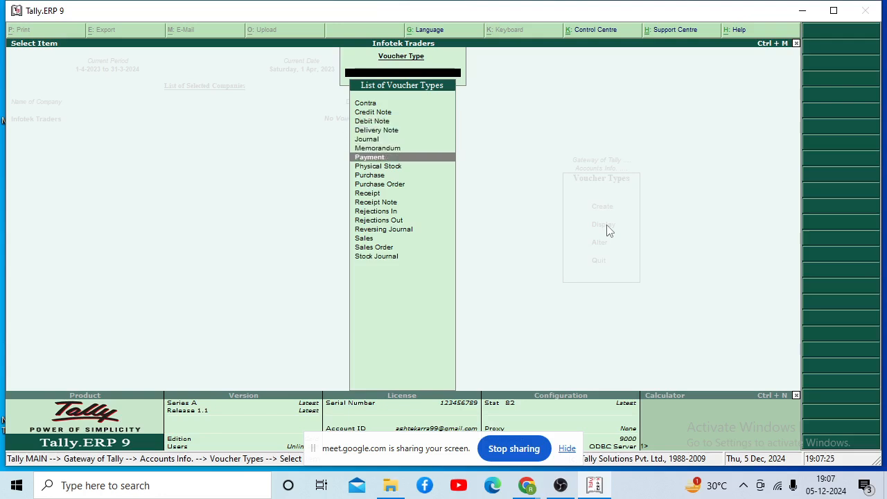
pyautogui.press('Down')
pyautogui.press('Down')
pyautogui.press('Down')
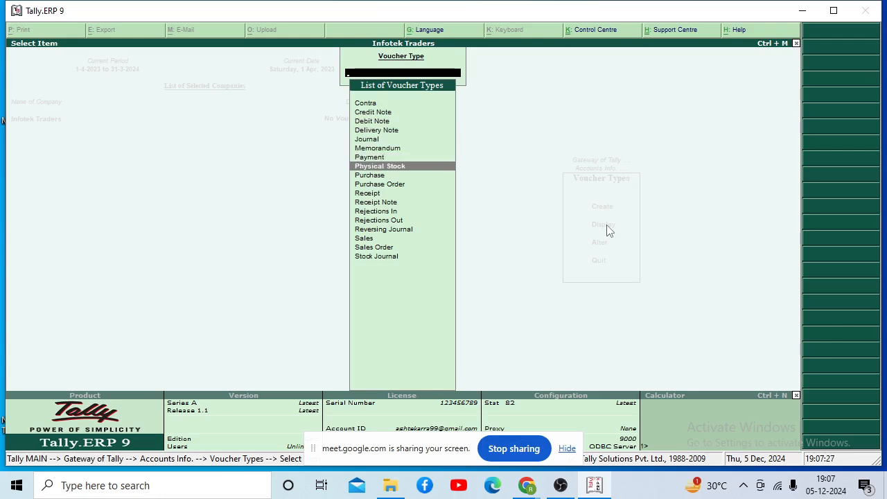
pyautogui.press('Down')
pyautogui.press('Down')
pyautogui.press('Down')
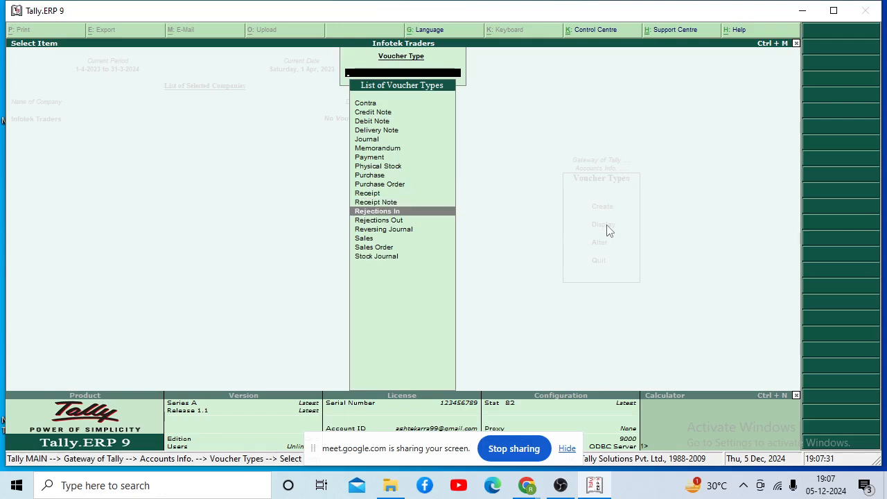
pyautogui.press('Down')
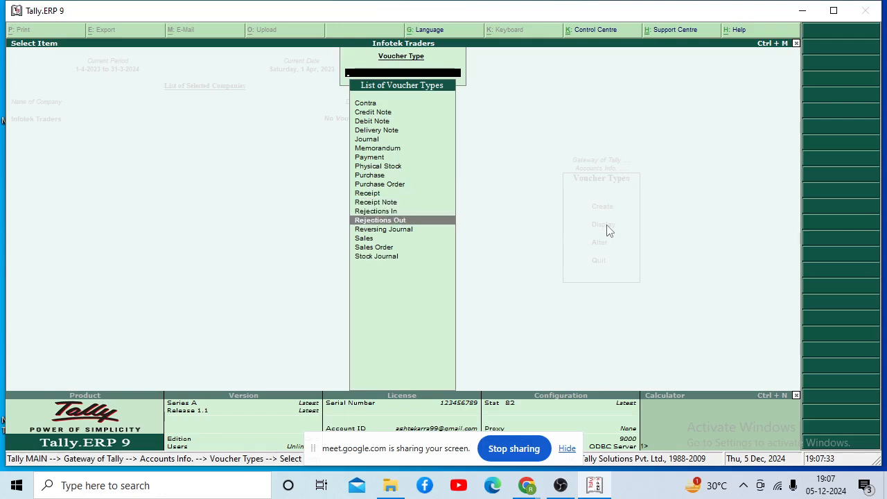
pyautogui.press('Down')
pyautogui.press('Down')
pyautogui.press('Down')
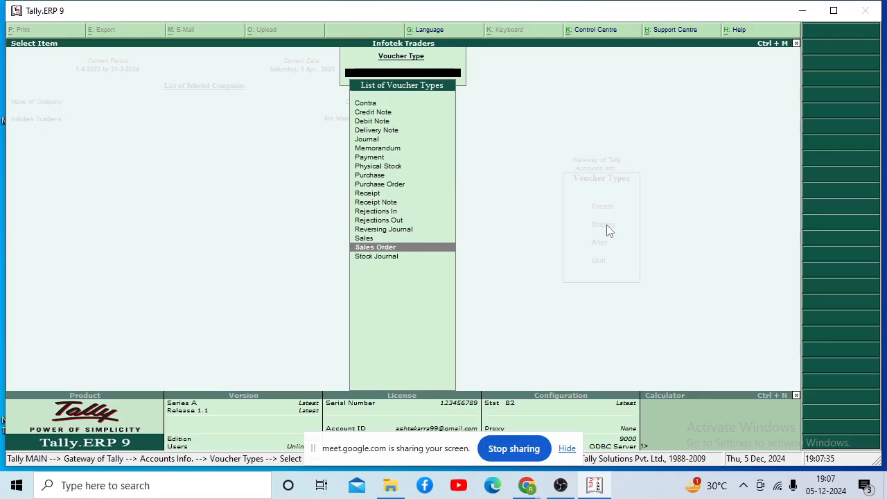
pyautogui.press('Down')
pyautogui.press('Up')
pyautogui.press('Up')
pyautogui.press('Up')
pyautogui.press('Up')
pyautogui.press('Up')
pyautogui.press('Up')
pyautogui.press('Up')
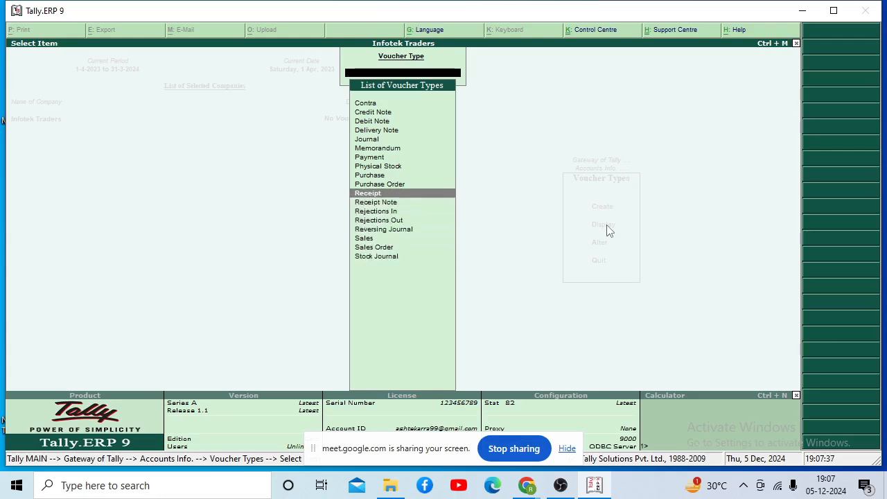
pyautogui.press('Up')
pyautogui.press('Up')
pyautogui.press('Up')
pyautogui.press('Up')
pyautogui.press('Up')
pyautogui.press('Up')
pyautogui.press('Up')
pyautogui.press('Up')
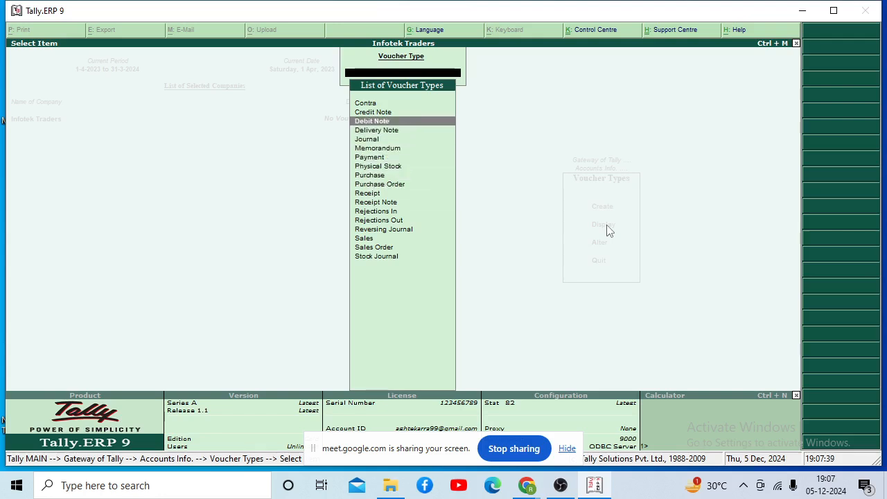
pyautogui.press('Up')
pyautogui.press('Up')
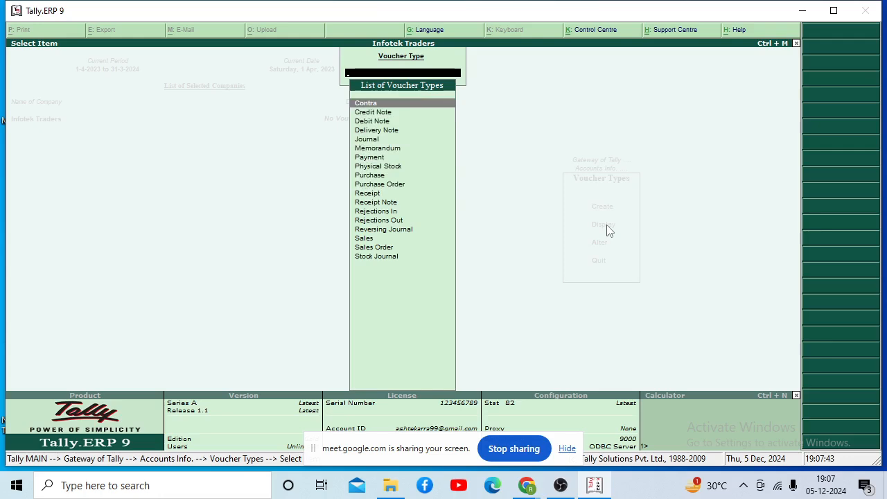
pyautogui.press('Down')
pyautogui.press('Down')
pyautogui.press('Down')
pyautogui.press('Down')
pyautogui.press('Down')
pyautogui.press('Down')
pyautogui.press('Down')
pyautogui.press('Down')
pyautogui.press('Down')
pyautogui.press('Down')
pyautogui.press('Down')
pyautogui.press('Down')
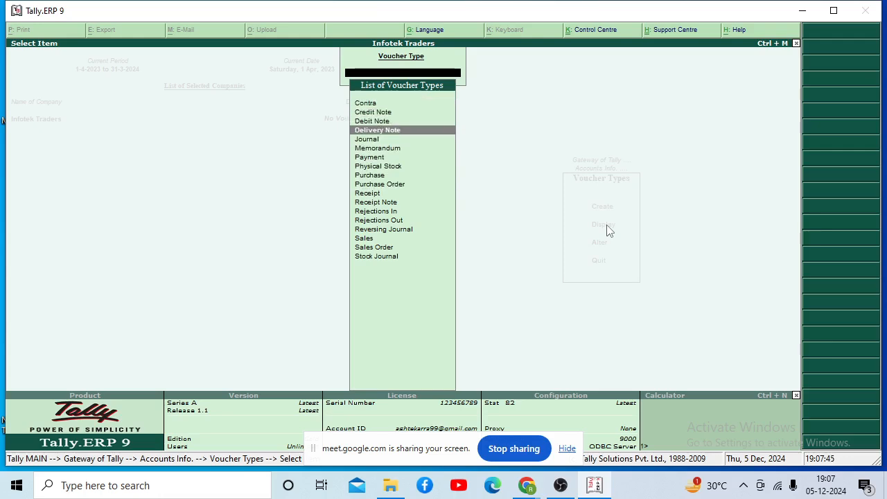
pyautogui.press('Down')
pyautogui.press('Down')
pyautogui.press('Down')
pyautogui.press('Down')
pyautogui.press('Down')
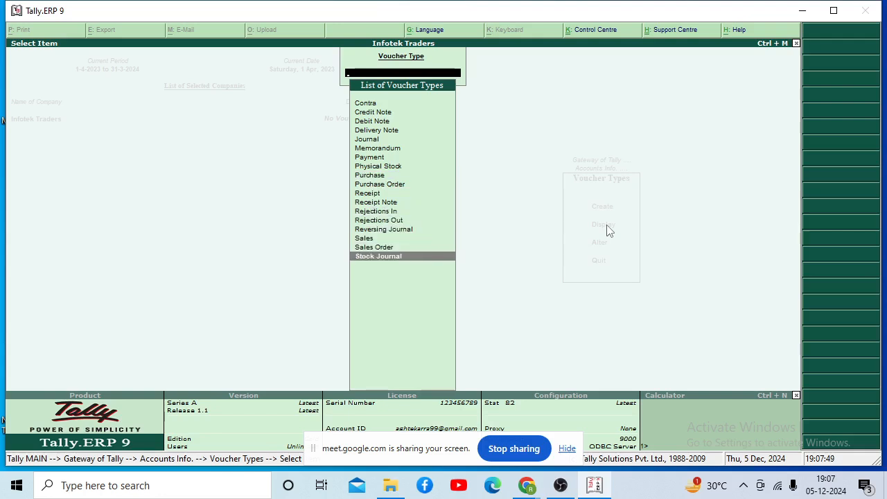
pyautogui.press('Up')
pyautogui.press('Up')
pyautogui.press('Up')
pyautogui.press('Up')
pyautogui.press('Up')
pyautogui.press('Up')
pyautogui.press('Up')
pyautogui.press('Up')
pyautogui.press('Up')
pyautogui.press('Up')
pyautogui.press('Up')
pyautogui.press('Up')
pyautogui.press('Up')
pyautogui.press('Up')
pyautogui.press('Up')
pyautogui.press('Up')
pyautogui.press('Up')
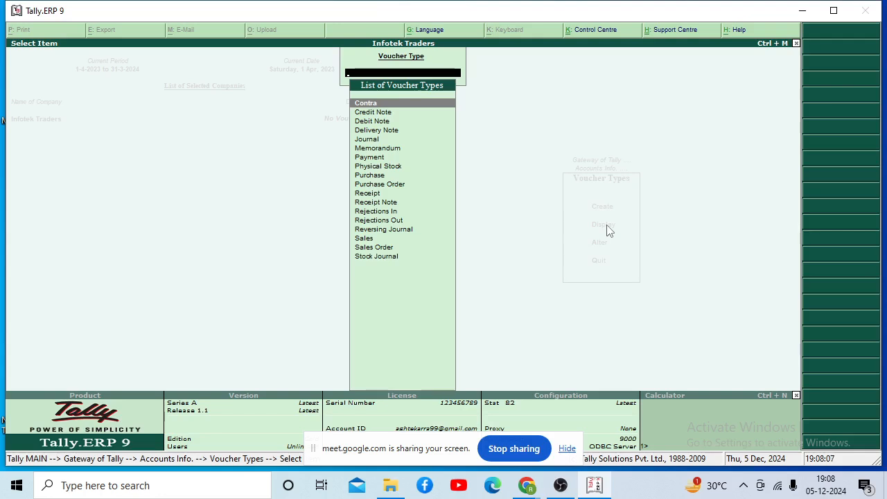
pyautogui.press('Escape')
pyautogui.press('Escape')
pyautogui.press('Escape')
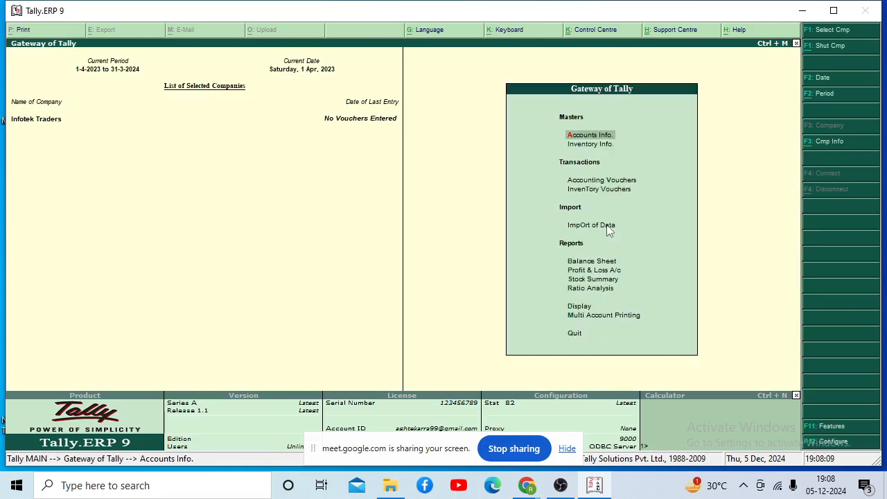
# Step: View the accounting voucher entry screen and its available voucher kinds, and quit it without entering a voucher
pyautogui.press('Down')
pyautogui.press('Down')
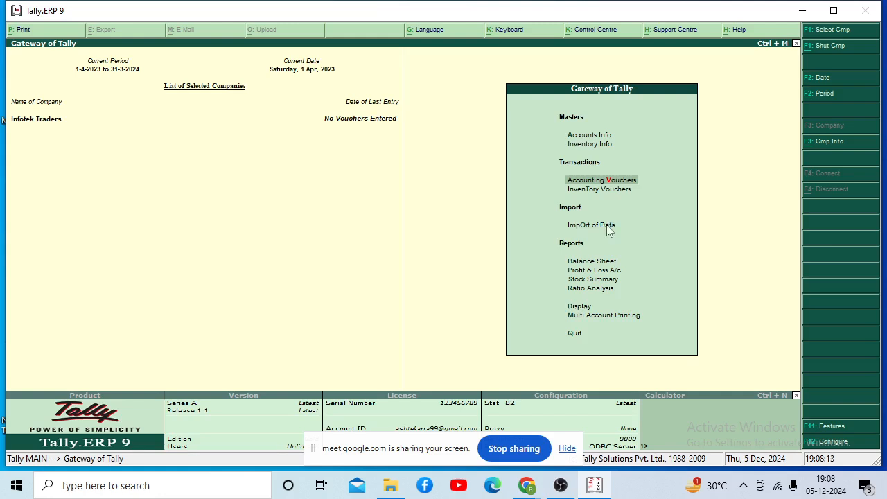
pyautogui.press('Return')
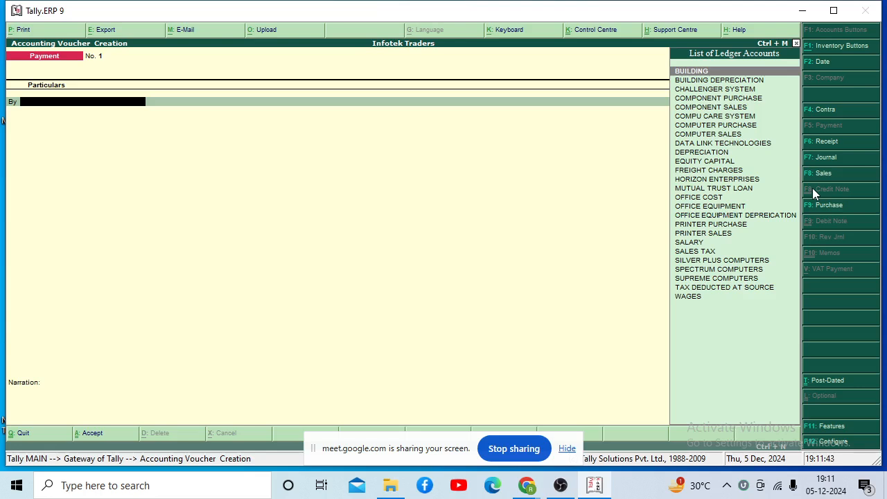
pyautogui.press('Escape')
pyautogui.press('Return')
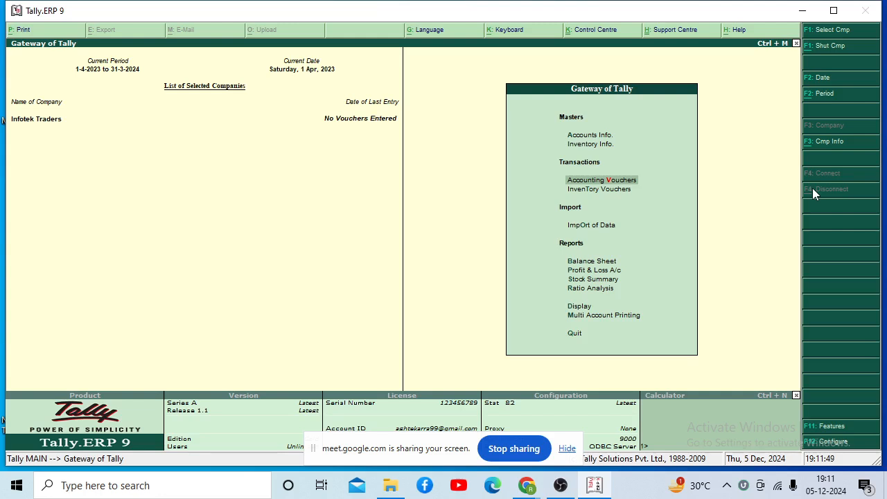
# Step: Open a blank voucher type creation form from the accounts masters
pyautogui.press('Up')
pyautogui.press('Up')
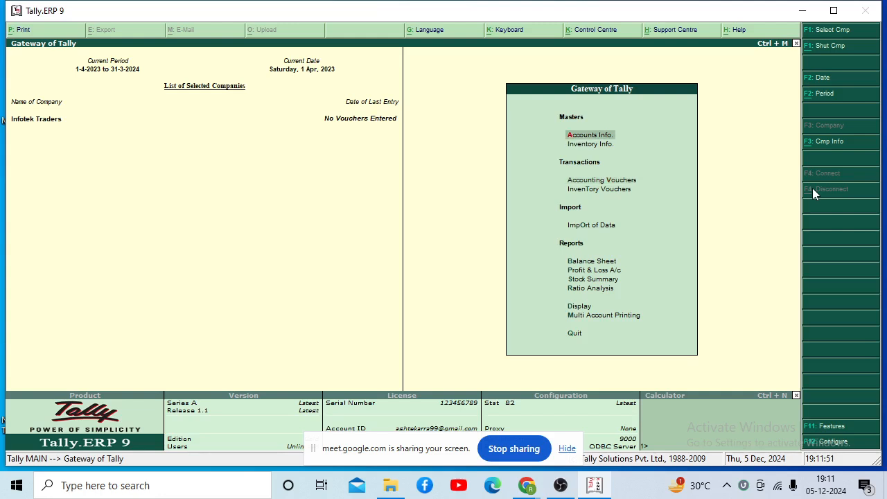
pyautogui.press('Up')
pyautogui.press('Down')
pyautogui.press('Return')
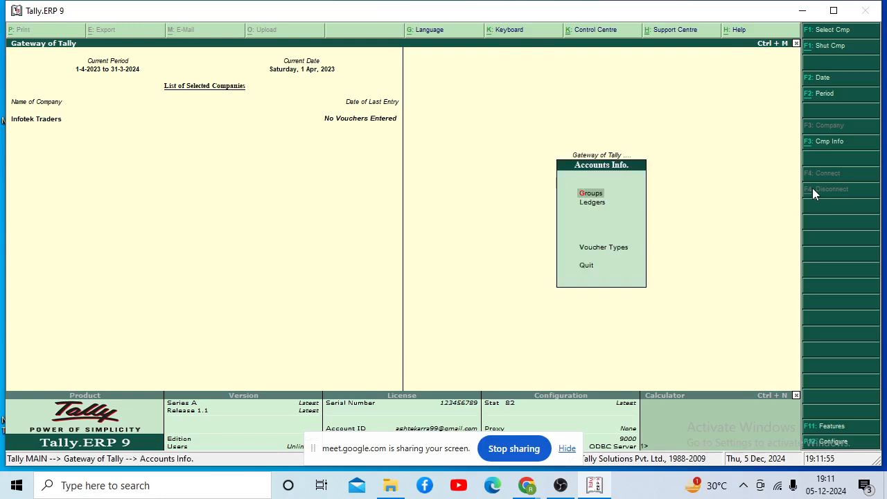
pyautogui.press('Down')
pyautogui.press('Down')
pyautogui.press('Down')
pyautogui.press('Up')
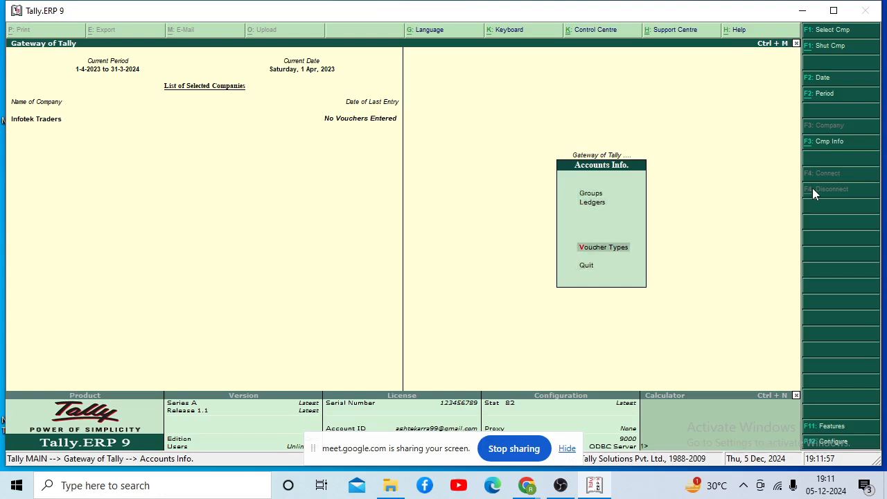
pyautogui.press('Return')
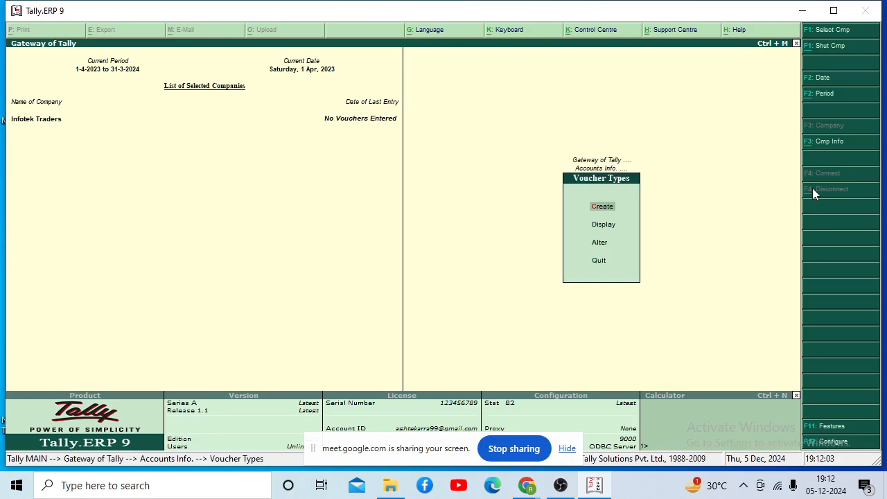
pyautogui.press('Return')
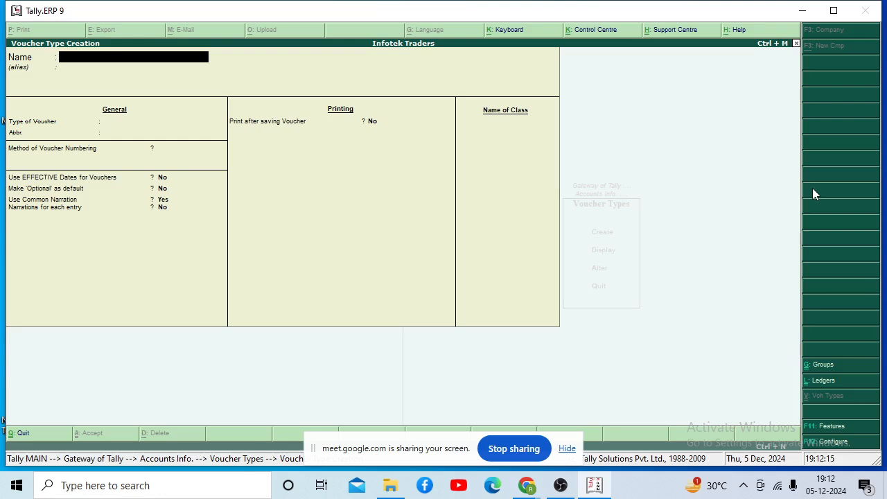
# Step: Name the new voucher type Bank Payment and leave its alias blank
pyautogui.write('Bank Paymen')
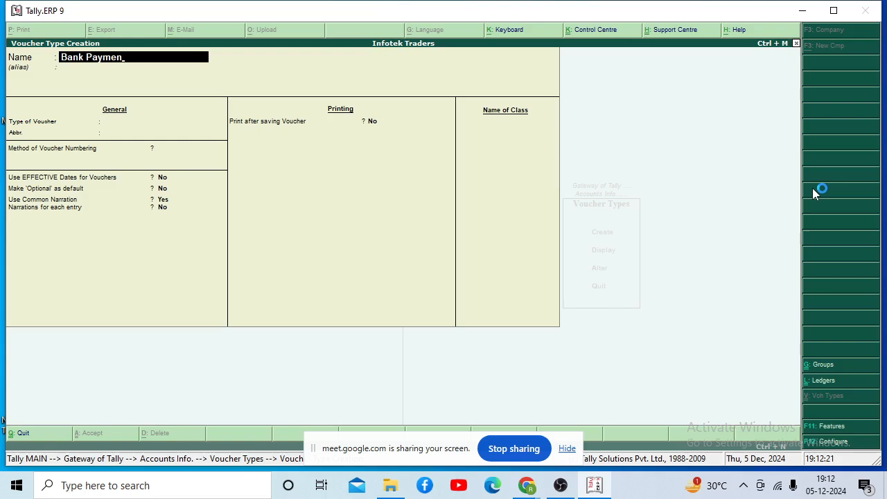
pyautogui.write('t')
pyautogui.press('Return')
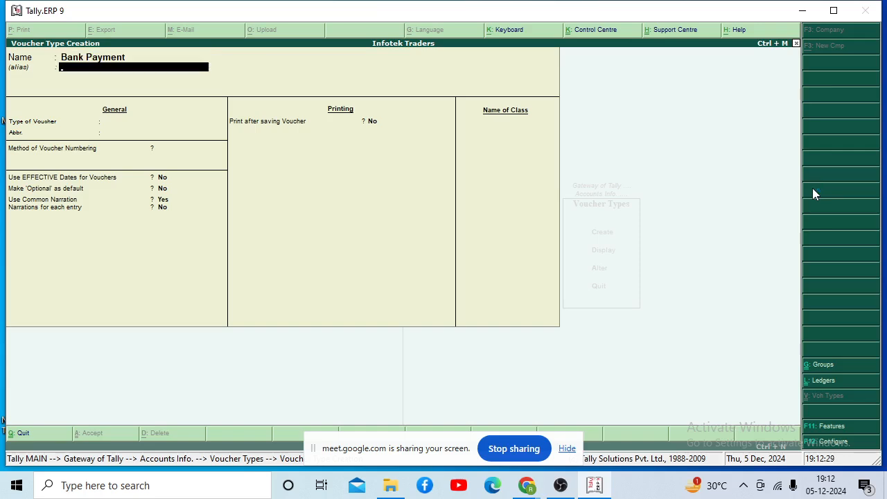
pyautogui.press('Return')
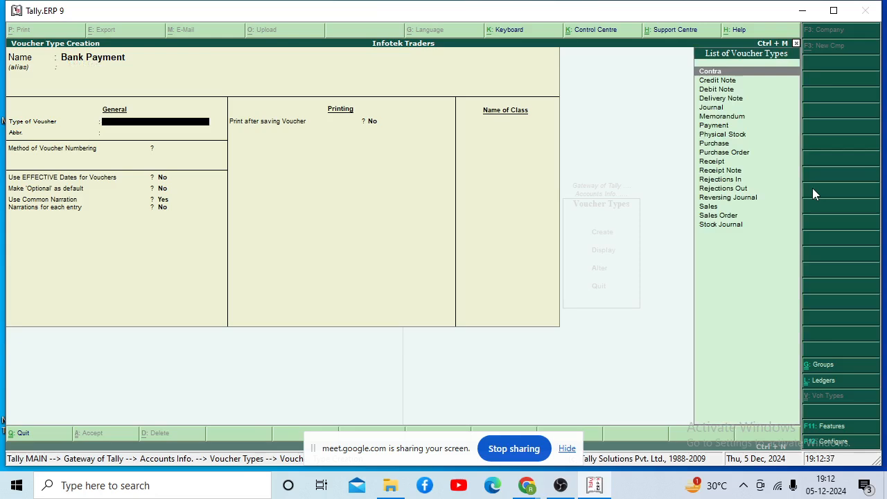
# Step: Base the Bank Payment voucher type on Payment, keeping the abbreviation Pymt, with Automatic voucher numbering
pyautogui.press('Down')
pyautogui.press('Down')
pyautogui.press('Down')
pyautogui.press('Down')
pyautogui.press('Down')
pyautogui.press('Down')
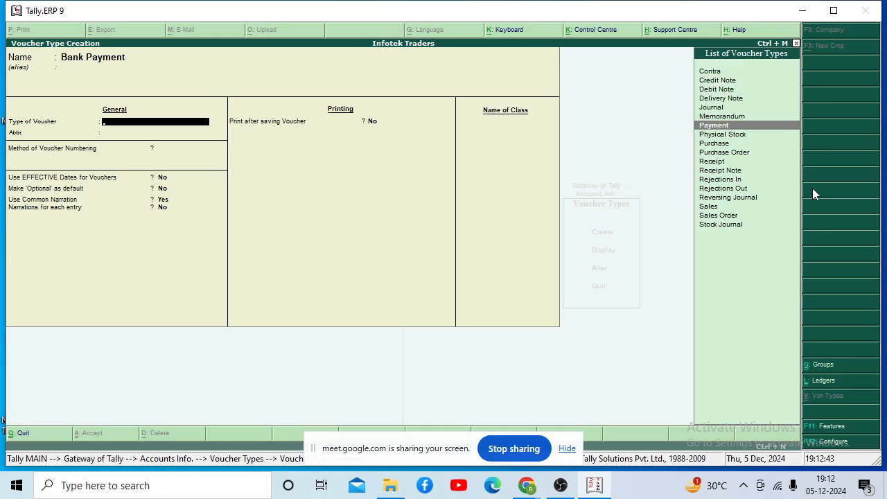
pyautogui.press('Return')
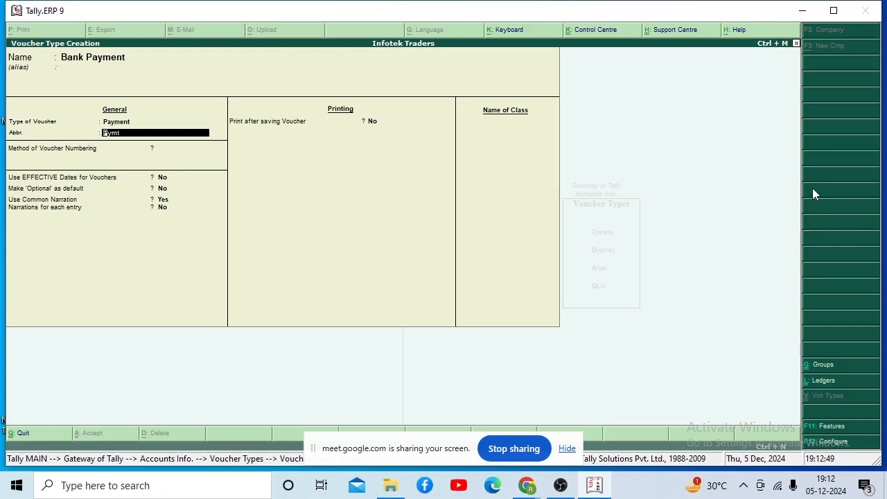
pyautogui.press('Return')
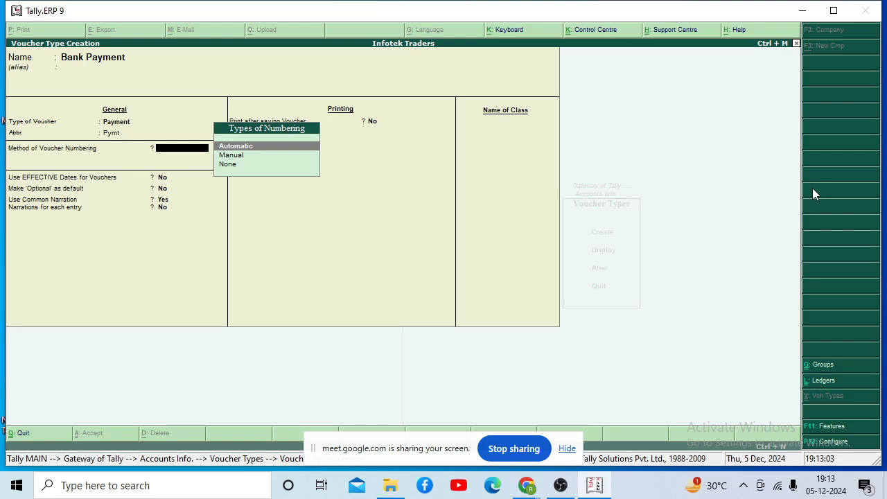
pyautogui.press('Return')
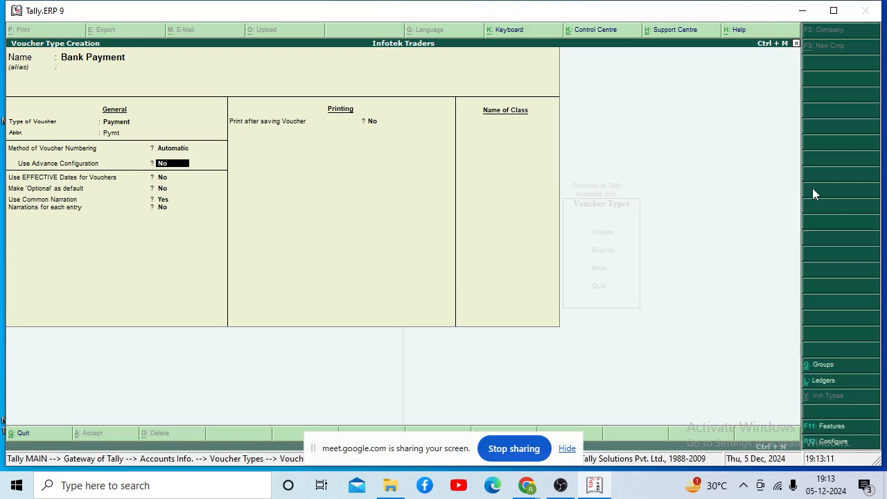
# Step: Save the Bank Payment voucher type with only common narration enabled, leaving advance configuration, effective dates, optional default, per-entry narration and printing at No
pyautogui.press('Return')
pyautogui.press('Return')
pyautogui.press('Return')
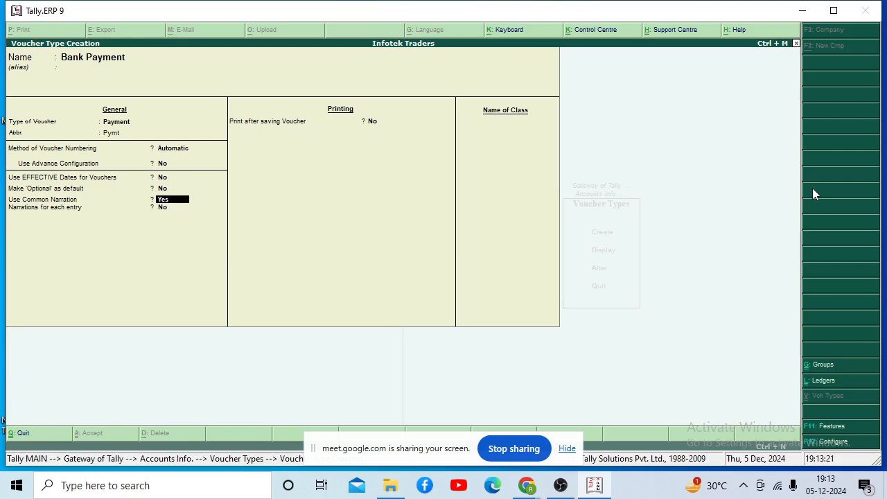
pyautogui.press('Return')
pyautogui.press('Return')
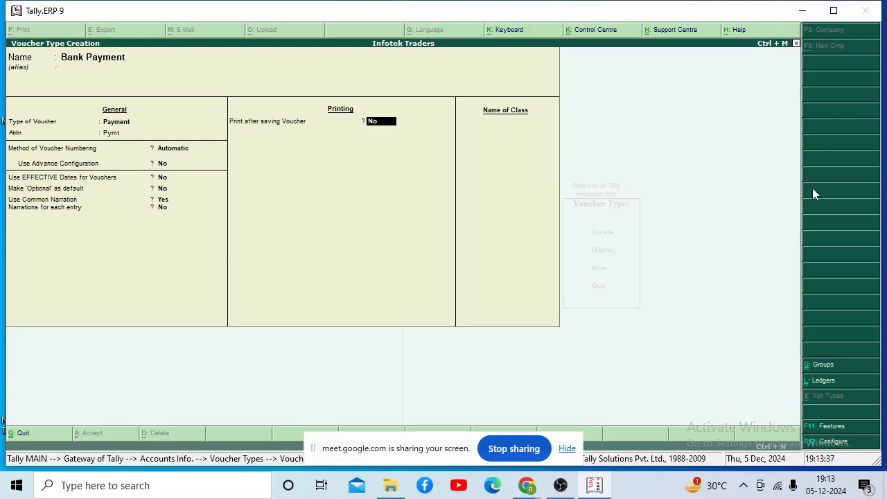
pyautogui.press('Return')
pyautogui.press('Return')
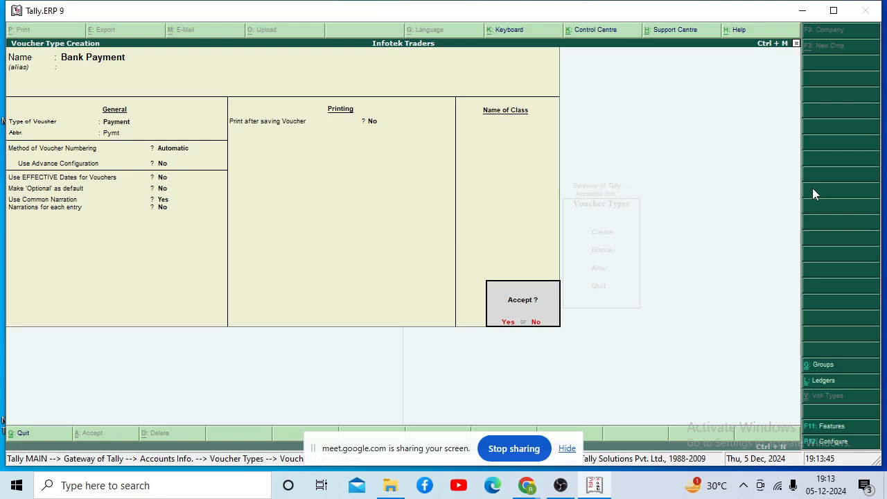
pyautogui.press('Return')
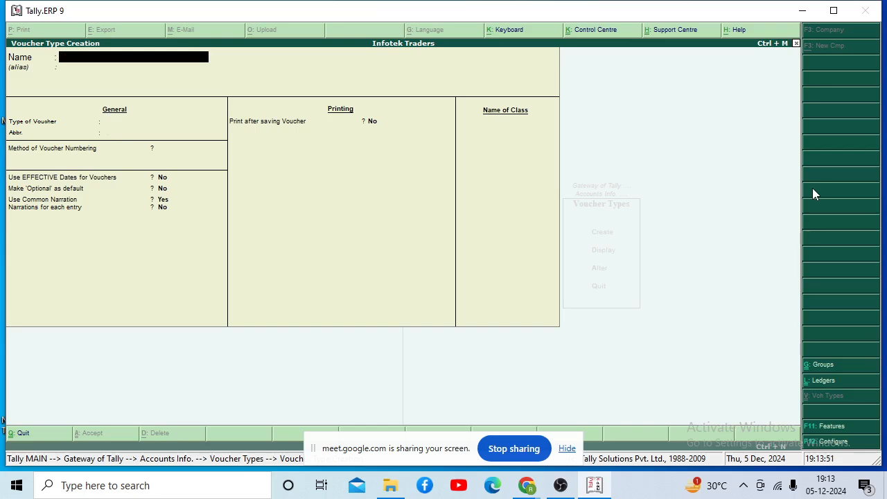
pyautogui.press('Escape')
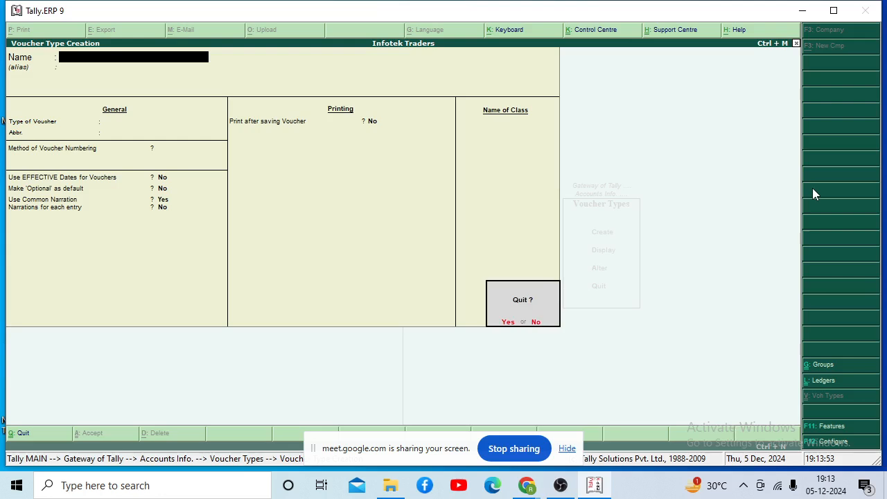
pyautogui.press('Return')
# Step: Examine the list of voucher types available for display, including Bank Payment, and return to the Gateway of Tally
pyautogui.press('Down')
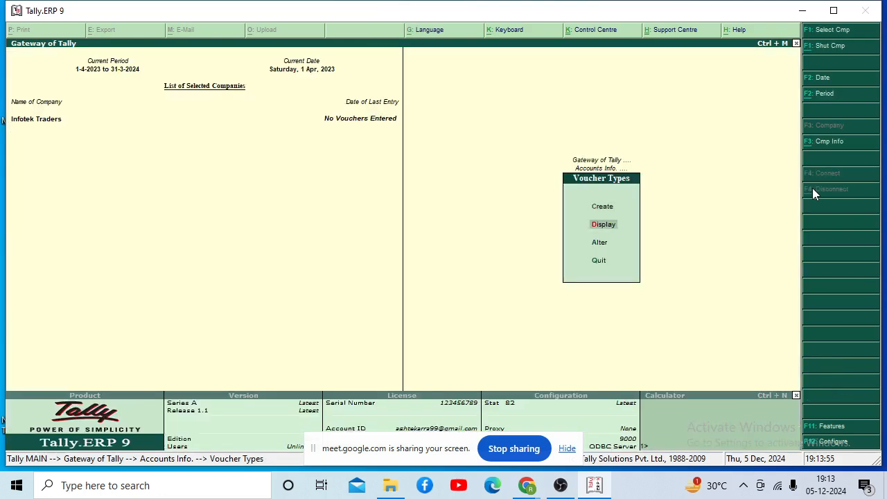
pyautogui.press('Return')
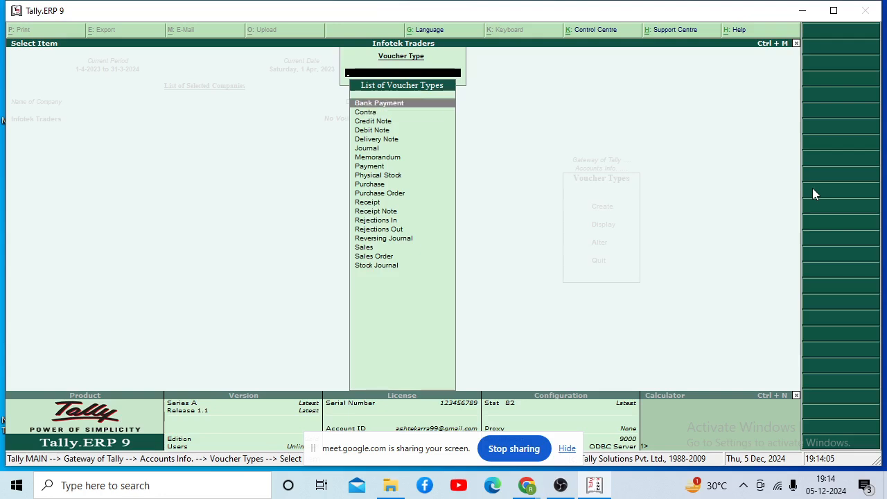
pyautogui.press('Down')
pyautogui.press('Down')
pyautogui.press('Down')
pyautogui.press('Down')
pyautogui.press('Down')
pyautogui.press('Down')
pyautogui.press('Down')
pyautogui.press('Down')
pyautogui.press('Down')
pyautogui.press('Down')
pyautogui.press('Down')
pyautogui.press('Down')
pyautogui.press('Down')
pyautogui.press('Down')
pyautogui.press('Down')
pyautogui.press('Down')
pyautogui.press('Down')
pyautogui.press('Down')
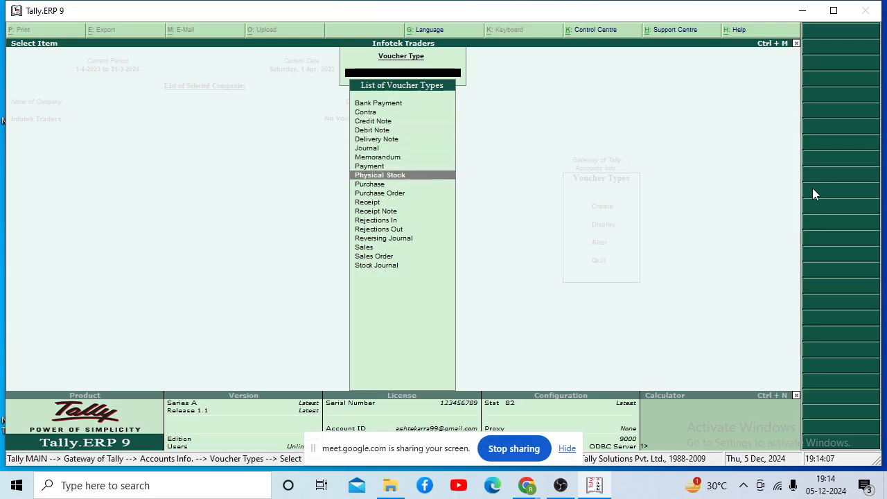
pyautogui.press('Up')
pyautogui.press('Up')
pyautogui.press('Up')
pyautogui.press('Up')
pyautogui.press('Up')
pyautogui.press('Up')
pyautogui.press('Up')
pyautogui.press('Up')
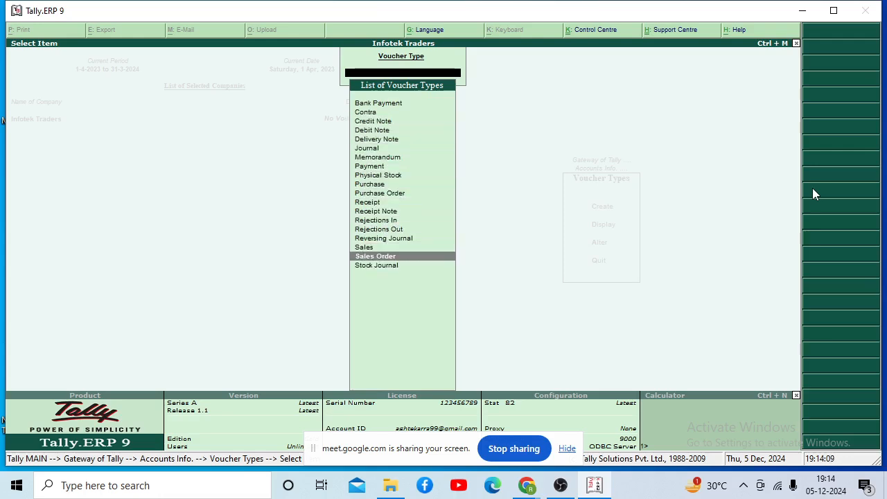
pyautogui.press('Up')
pyautogui.press('Up')
pyautogui.press('Up')
pyautogui.press('Up')
pyautogui.press('Up')
pyautogui.press('Up')
pyautogui.press('Up')
pyautogui.press('Up')
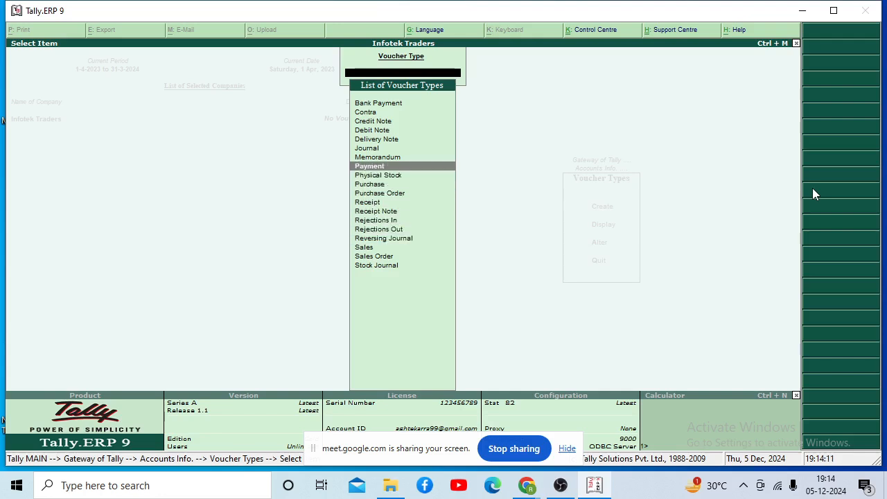
pyautogui.press('Up')
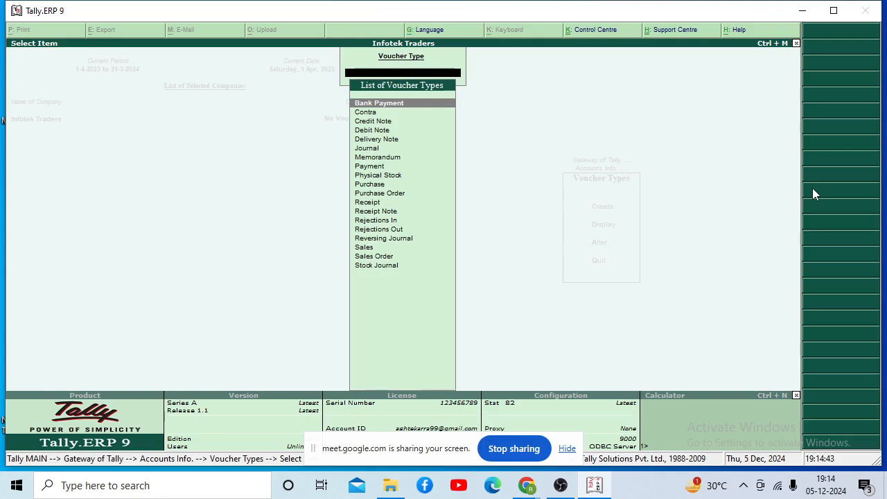
pyautogui.press('Escape')
pyautogui.press('Escape')
pyautogui.press('Escape')
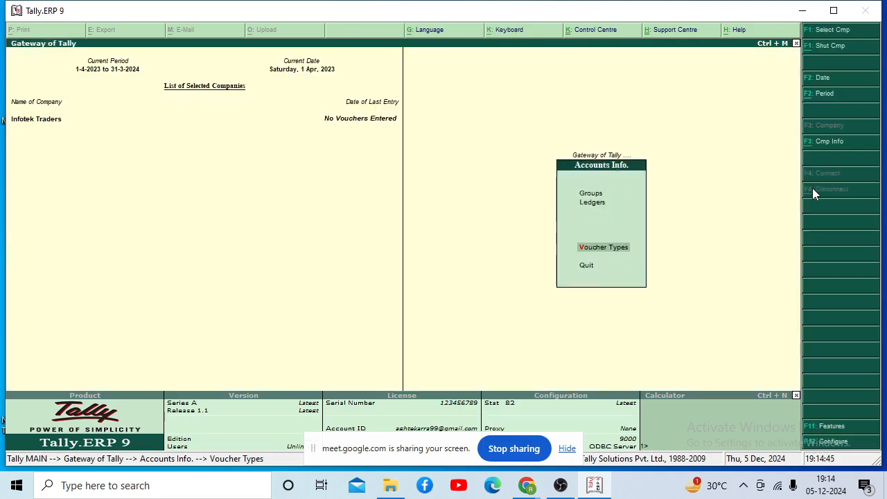
pyautogui.press('Escape')
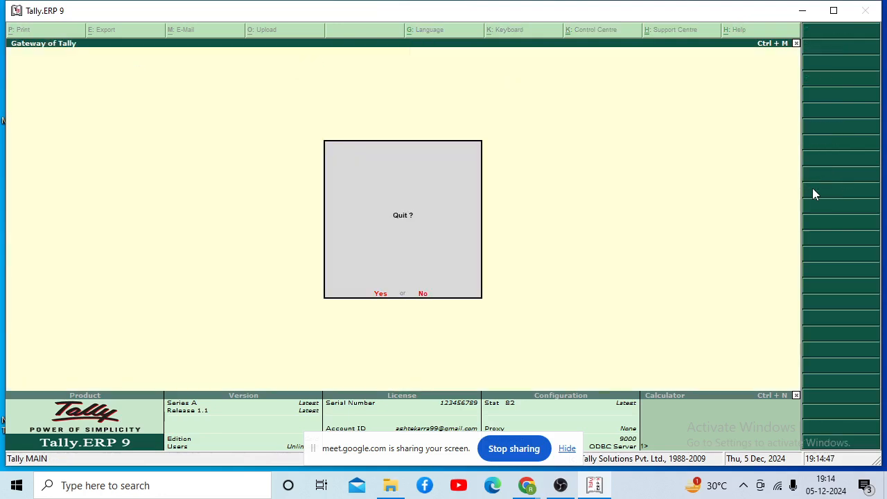
pyautogui.press('n')
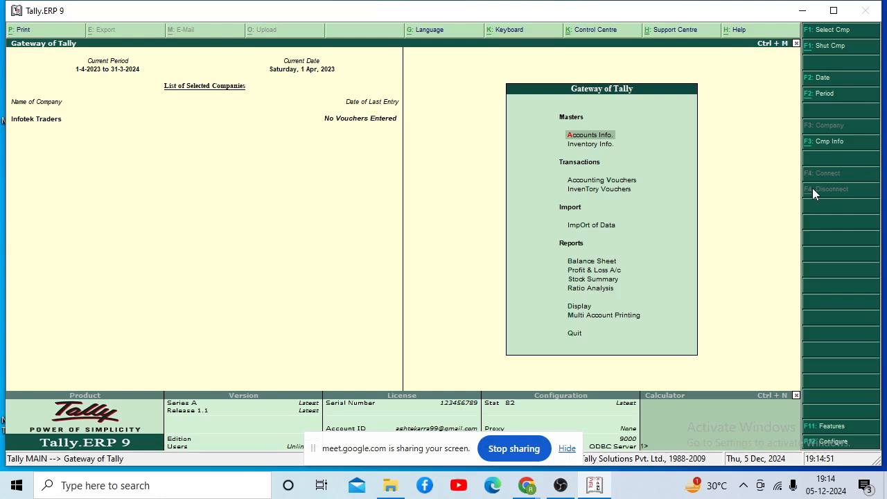
pyautogui.press('Return')
pyautogui.press('Down')
pyautogui.press('Return')
pyautogui.press('Down')
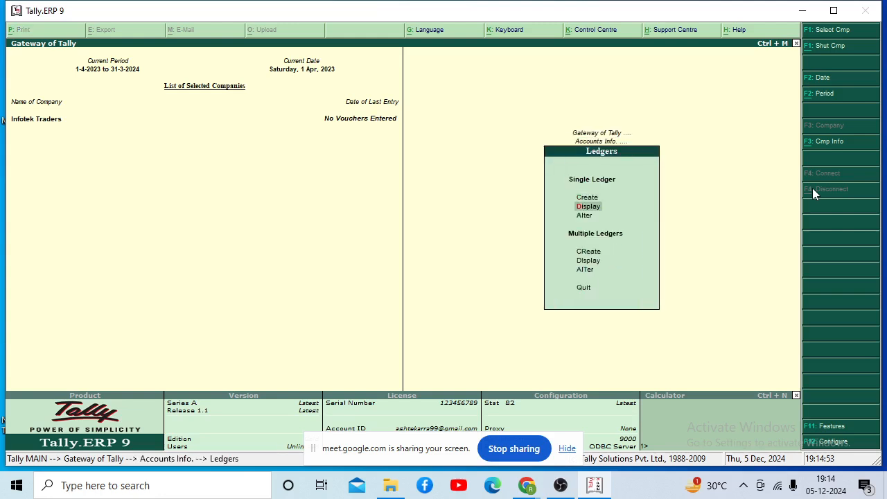
pyautogui.press('Up')
pyautogui.press('Return')
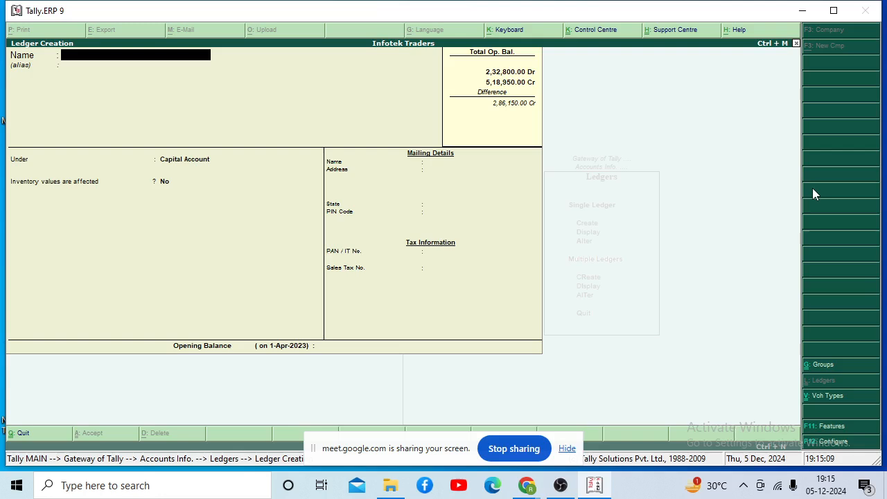
pyautogui.press('Escape')
pyautogui.press('y')
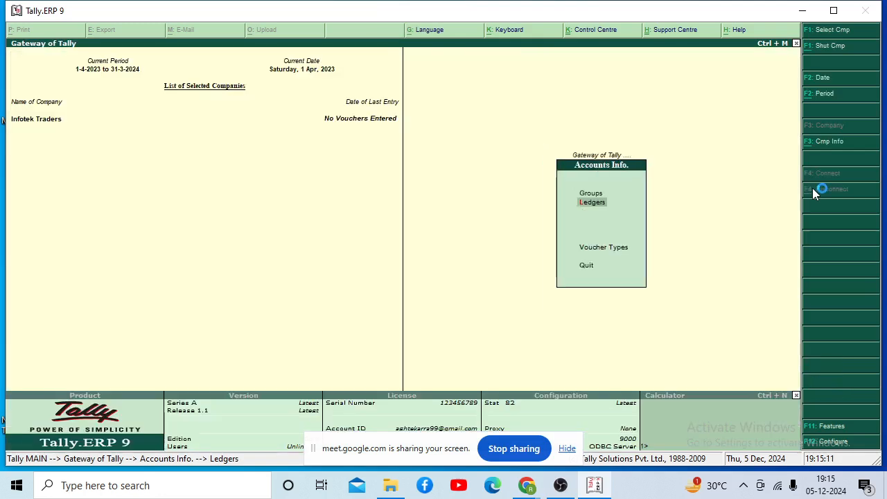
pyautogui.press('Escape')
pyautogui.press('Escape')
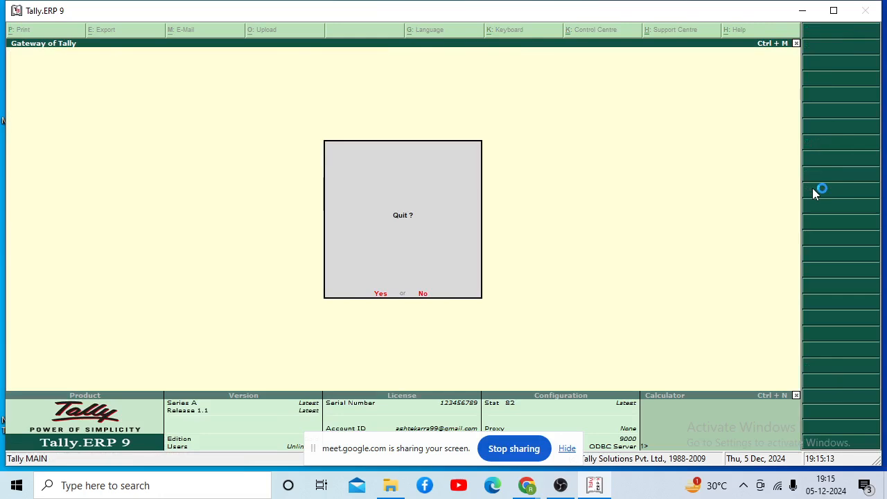
pyautogui.press('n')
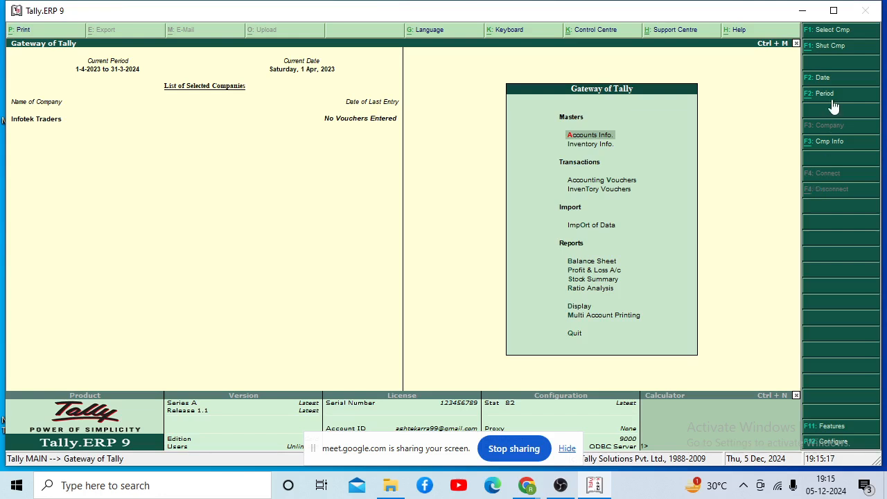
pyautogui.click(839, 32)
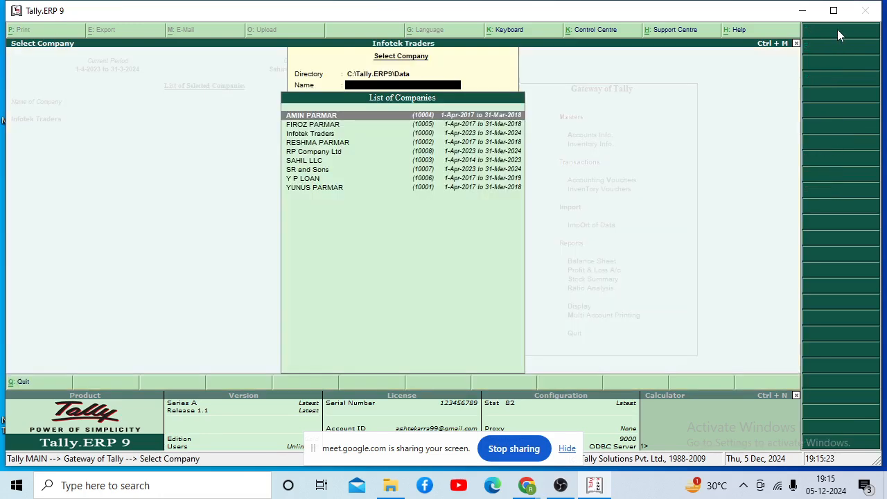
pyautogui.press('Escape')
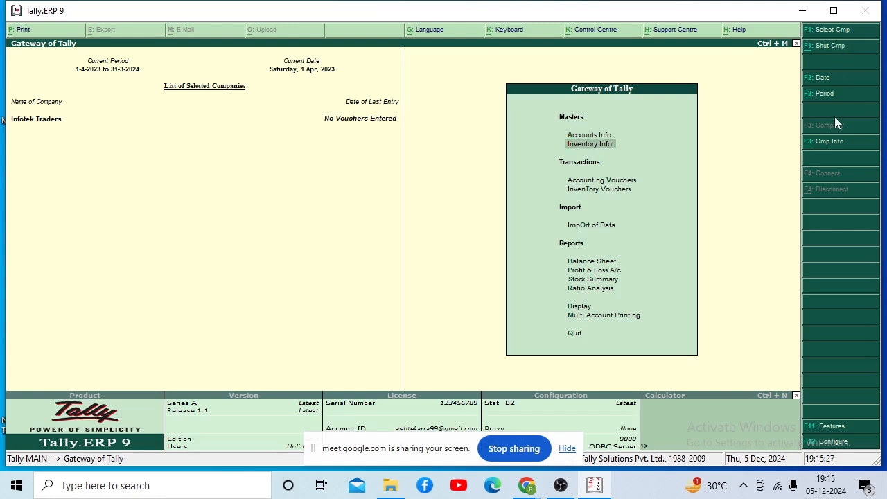
# Step: Start creating a company named Infotech Traders 1, using the same mailing name and leaving the address blank
pyautogui.click(825, 147)
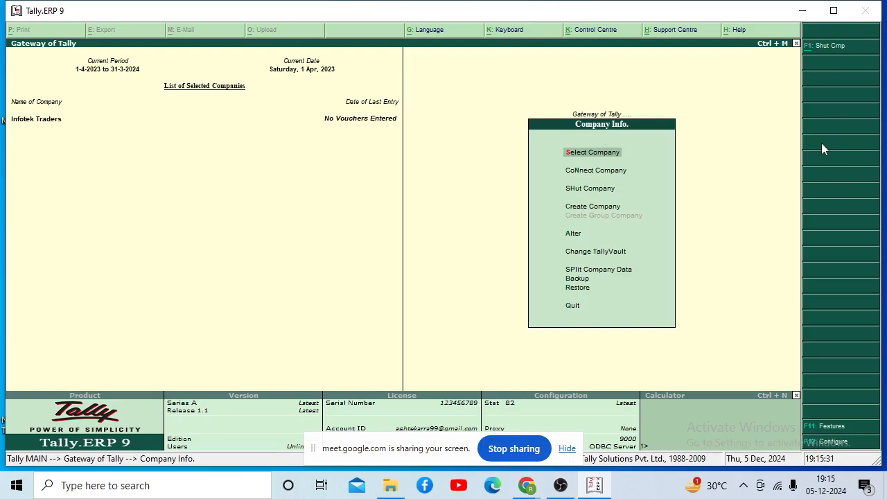
pyautogui.press('Down')
pyautogui.press('Down')
pyautogui.press('Down')
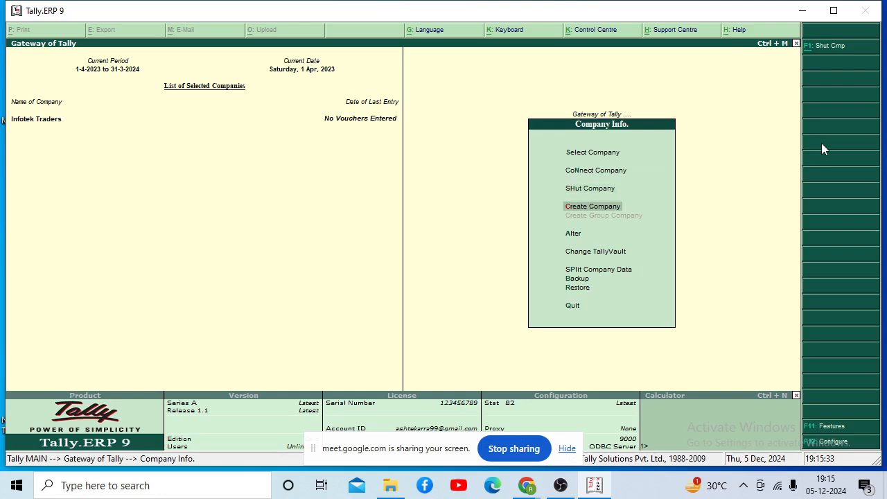
pyautogui.press('Return')
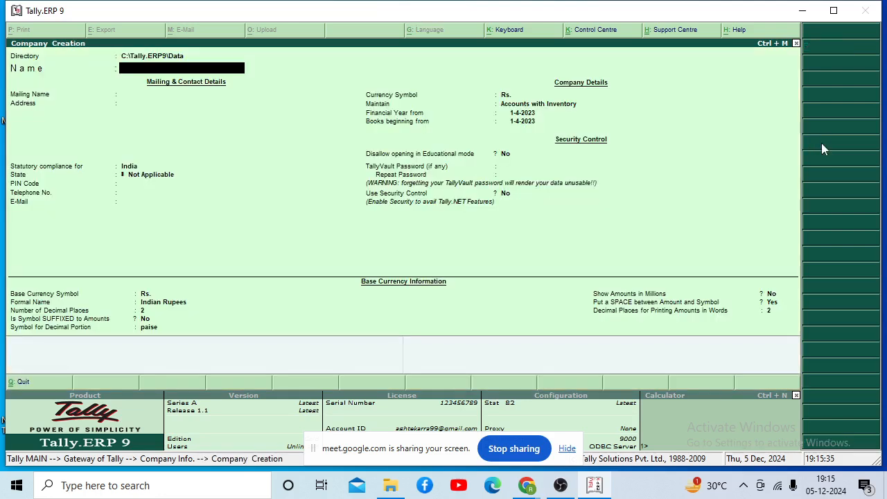
pyautogui.write('Infotech Traders')
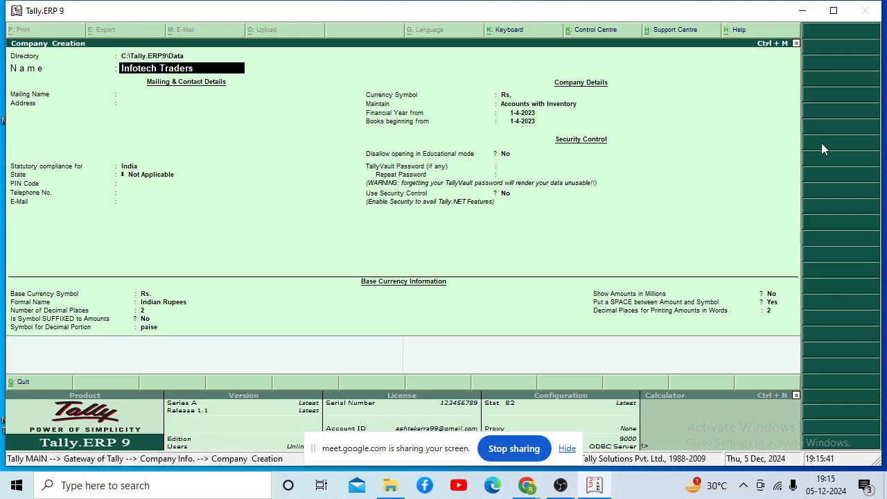
pyautogui.write(' 1')
pyautogui.press('Return')
pyautogui.press('Return')
pyautogui.press('Return')
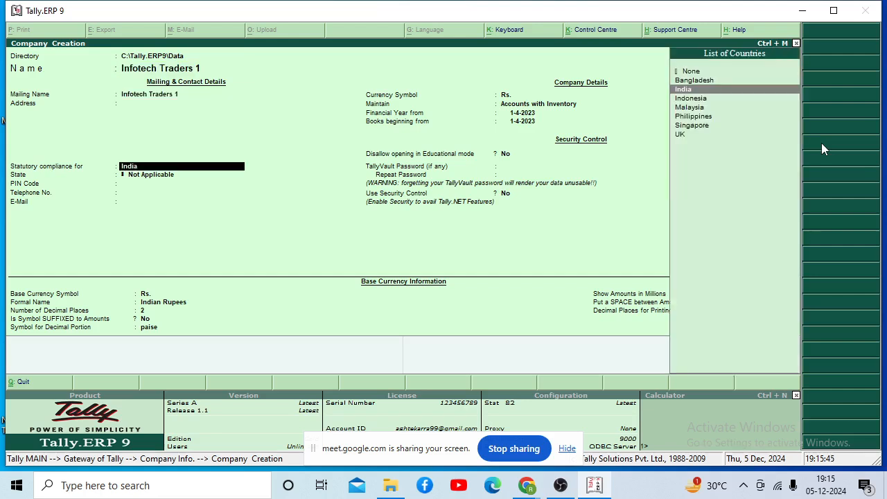
# Step: Set the company's statutory compliance to India and state to Maharashtra, keeping Accounts with Inventory, the 1-4-2023 start dates and security control off
pyautogui.press('Return')
pyautogui.write('mah')
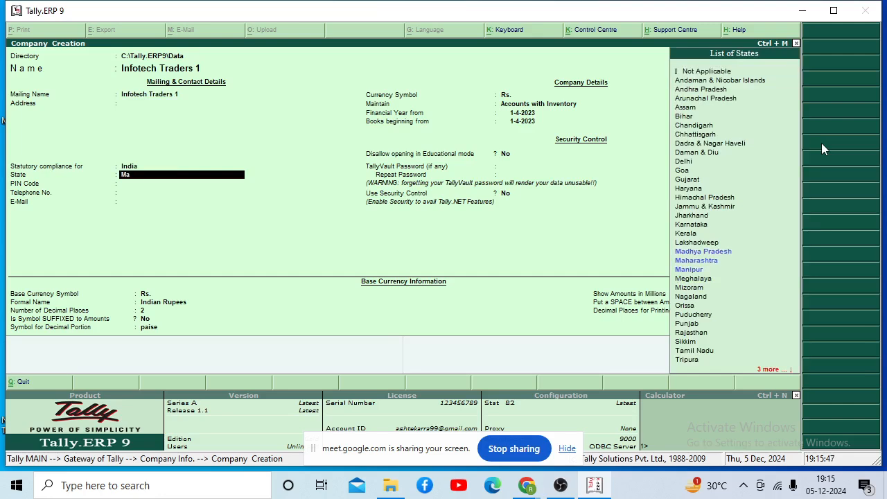
pyautogui.press('Return')
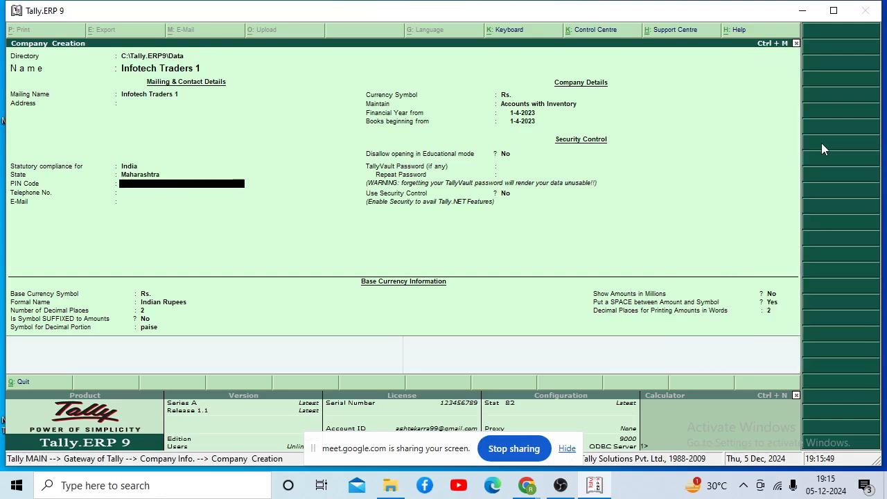
pyautogui.press('Return')
pyautogui.press('Return')
pyautogui.press('Return')
pyautogui.press('Return')
pyautogui.press('Return')
pyautogui.press('Return')
pyautogui.press('Return')
pyautogui.press('Return')
pyautogui.press('Return')
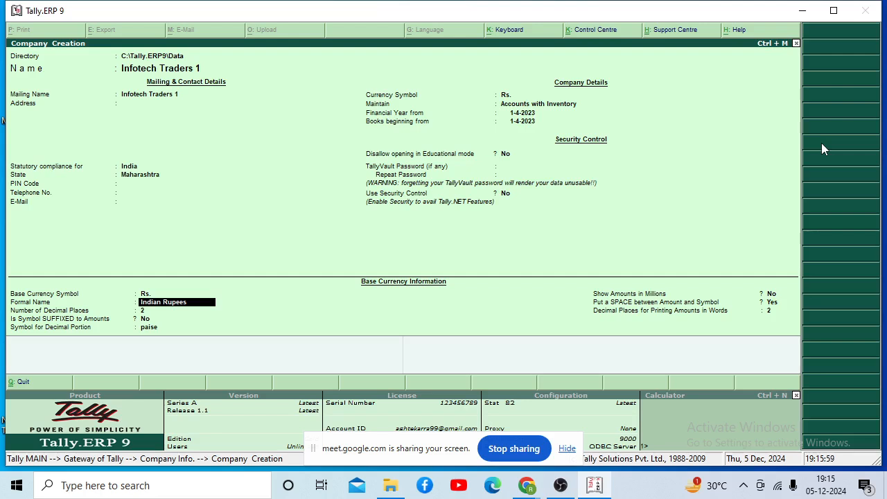
# Step: Keep the base currency as Indian Rupees with 2 decimal places and paise, and save the new company
pyautogui.press('Return')
pyautogui.press('Return')
pyautogui.press('Return')
pyautogui.press('Return')
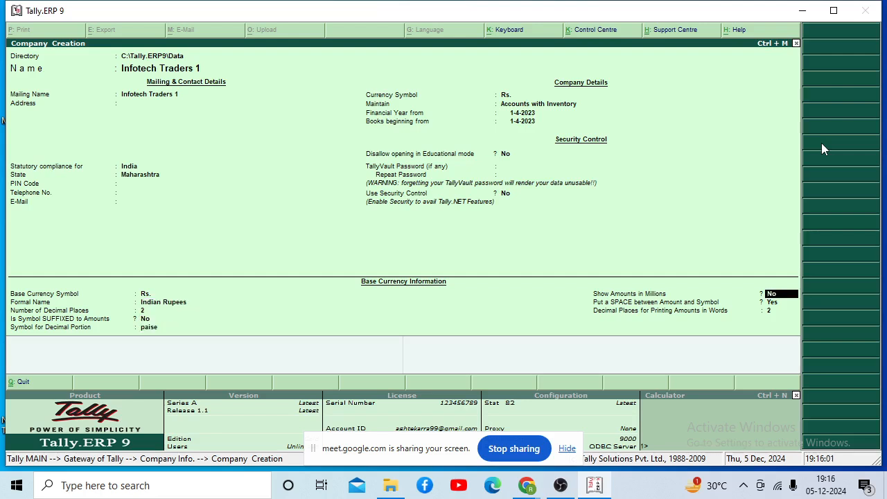
pyautogui.press('Return')
pyautogui.press('Return')
pyautogui.press('Return')
pyautogui.press('Return')
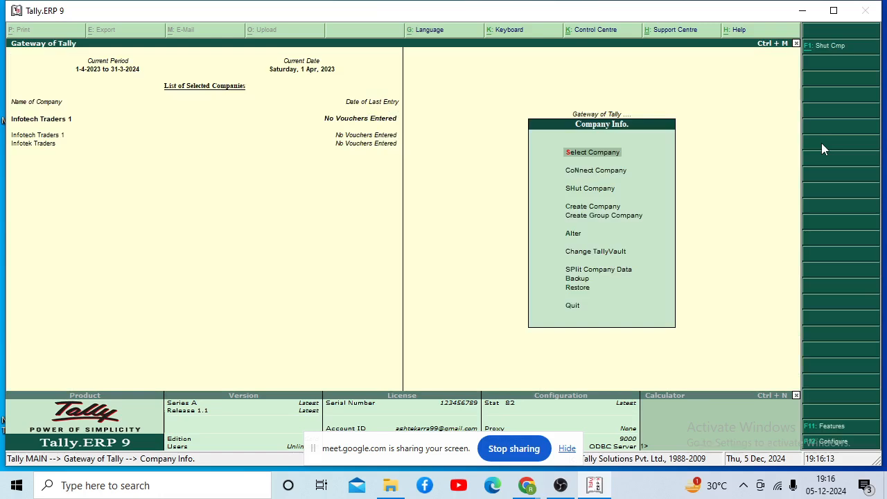
# Step: Open a blank single-ledger creation form for Infotech Traders 1
pyautogui.press('Escape')
pyautogui.press('Escape')
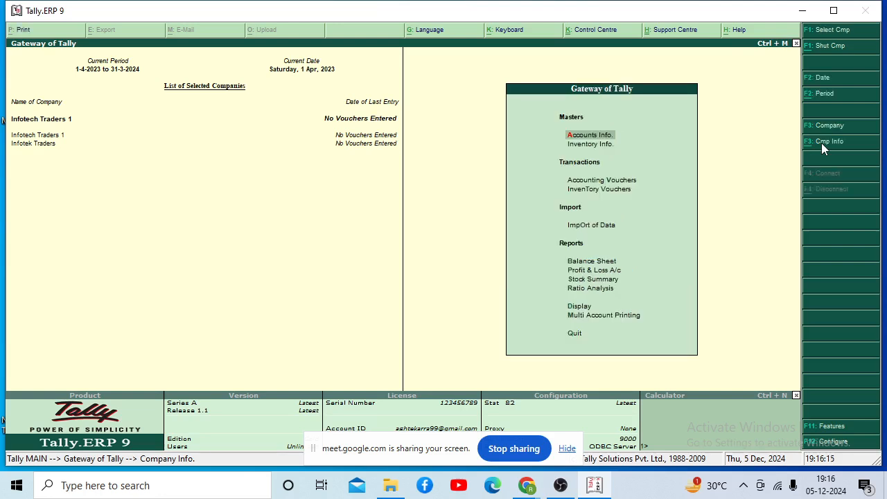
pyautogui.press('Return')
pyautogui.press('Down')
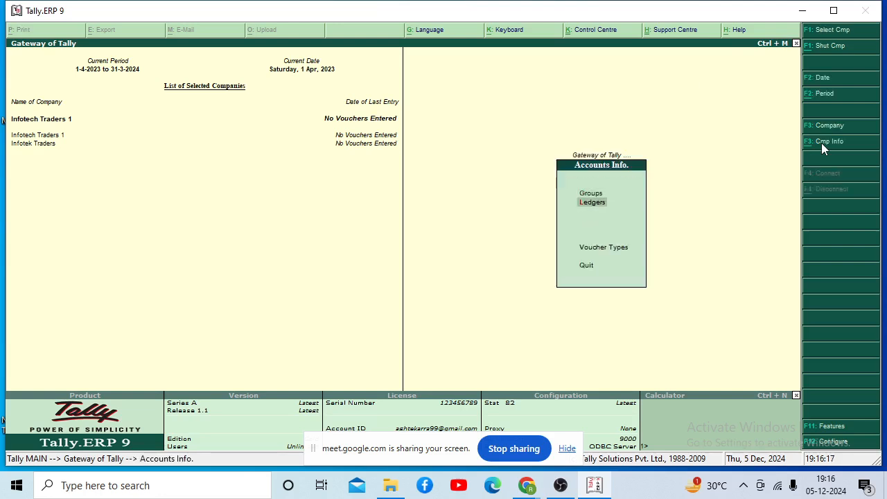
pyautogui.press('Return')
pyautogui.press('Return')
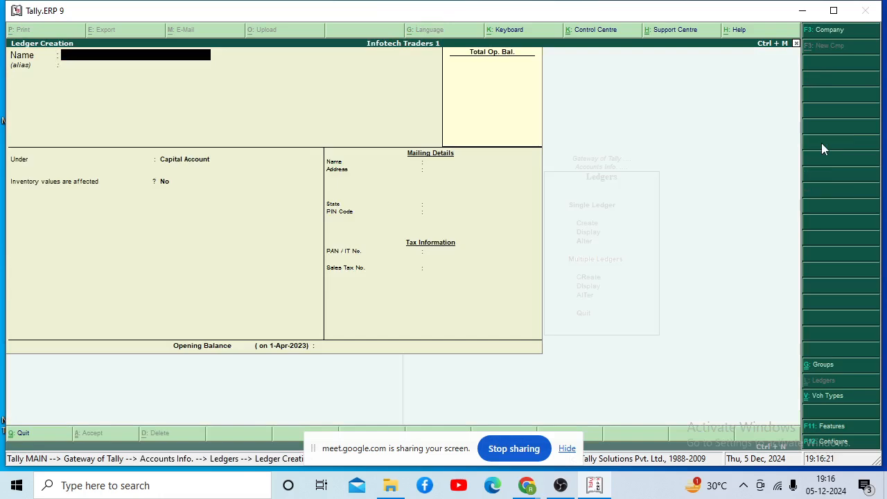
# Step: Name the new ledger Opening Stock and place it under the Stock-in-Hand group, leaving the alias blank
pyautogui.write('Openint')
pyautogui.press('BackSpace')
pyautogui.press('BackSpace')
pyautogui.write('ng Stock')
pyautogui.press('Return')
pyautogui.press('Return')
pyautogui.write('St')
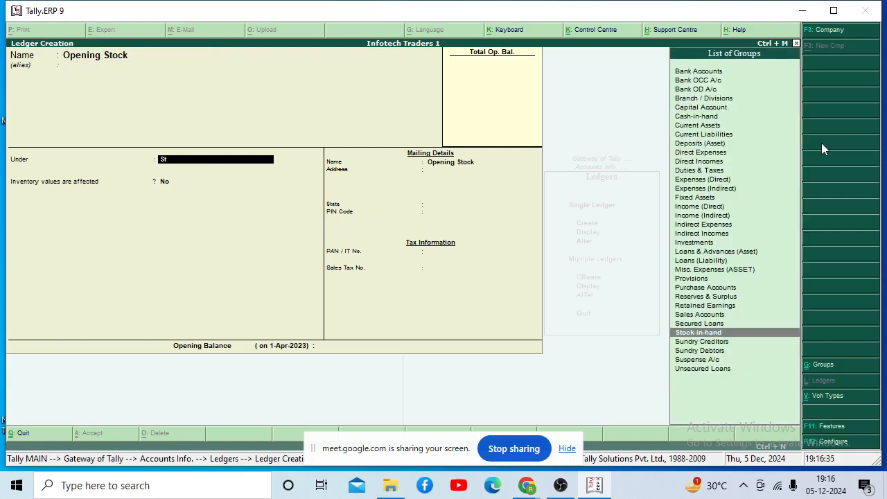
pyautogui.press('Return')
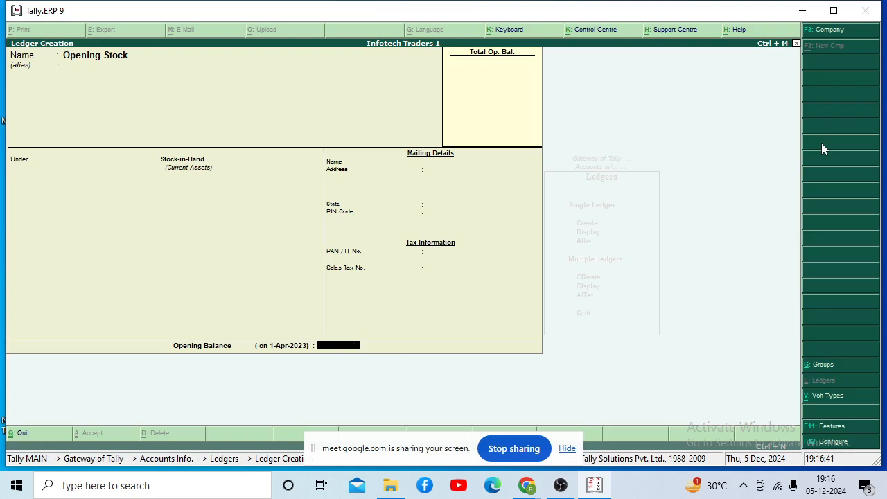
# Step: Give the Opening Stock ledger a 2,000 Dr opening balance and save it
pyautogui.write('2000')
pyautogui.press('Return')
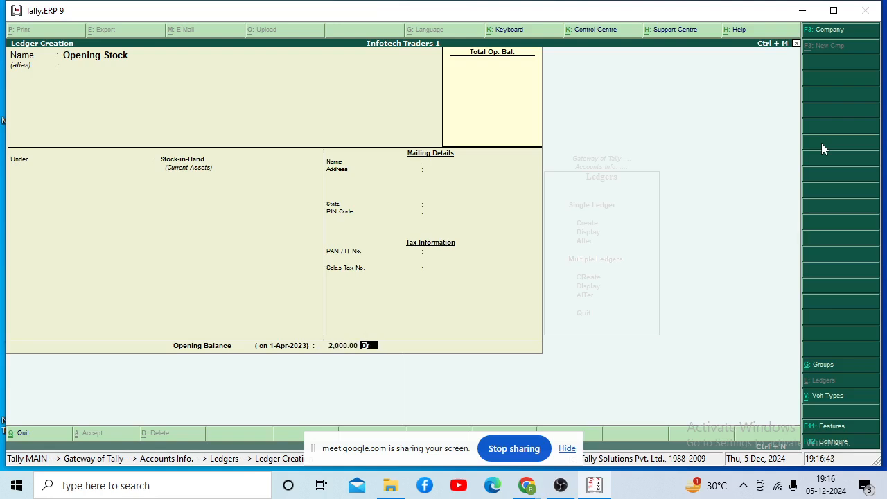
pyautogui.press('Return')
pyautogui.press('Return')
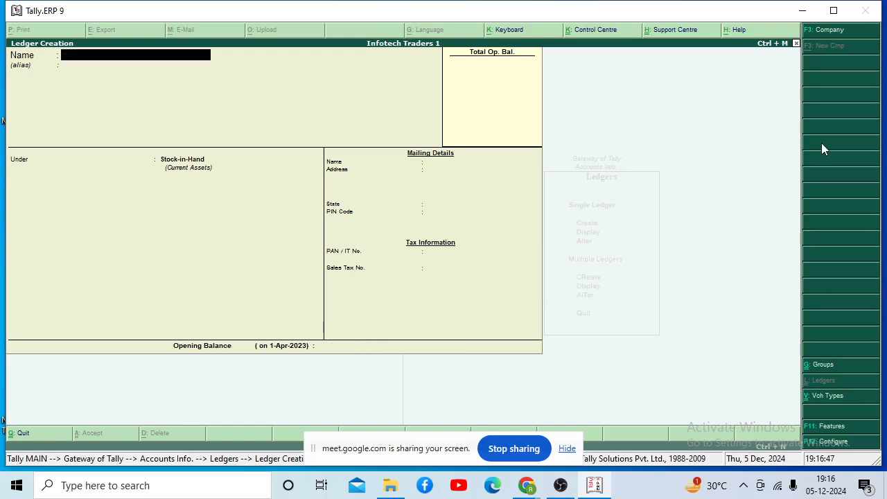
# Step: Create a Purchase ledger under Purchase Accounts with inventory values affected and an opening balance of 11,000 Dr
pyautogui.write('Purchase')
pyautogui.press('Return')
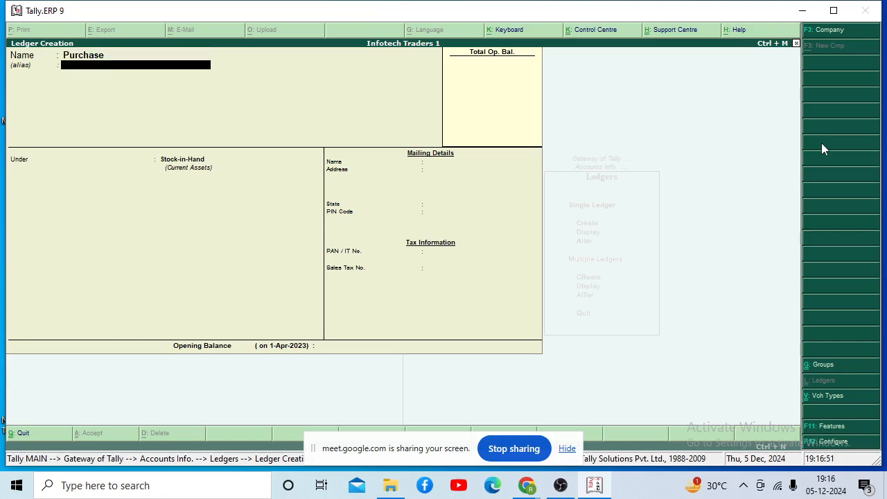
pyautogui.write('Pur')
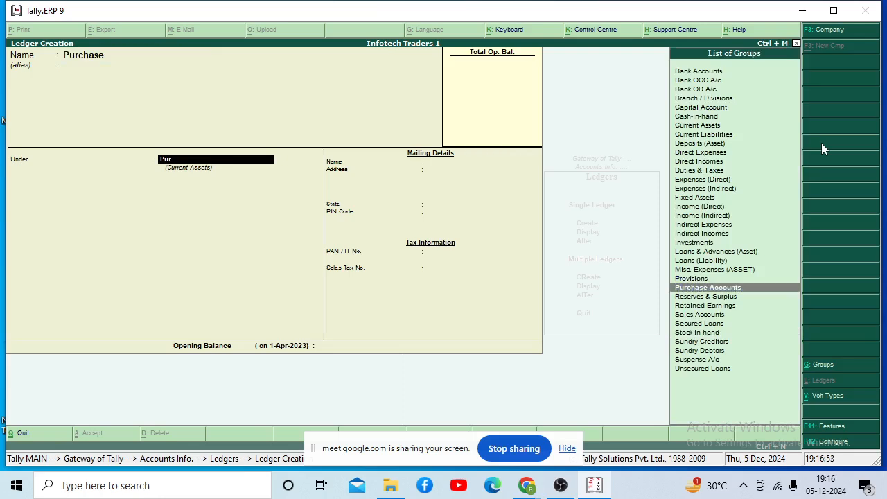
pyautogui.press('Return')
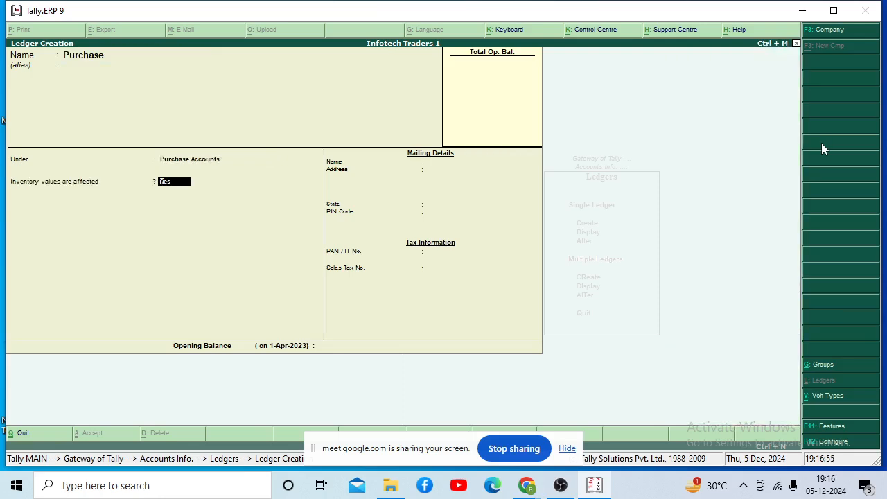
pyautogui.press('Return')
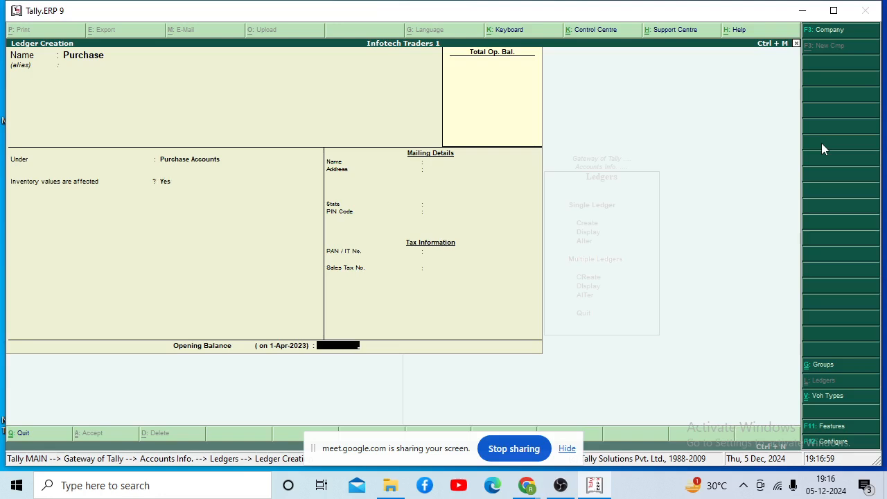
pyautogui.write('11000')
pyautogui.press('Return')
pyautogui.press('Return')
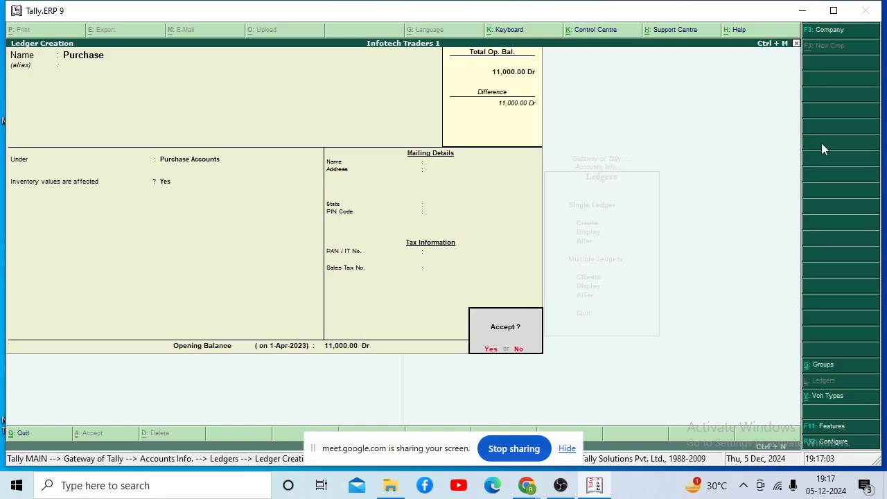
pyautogui.press('Return')
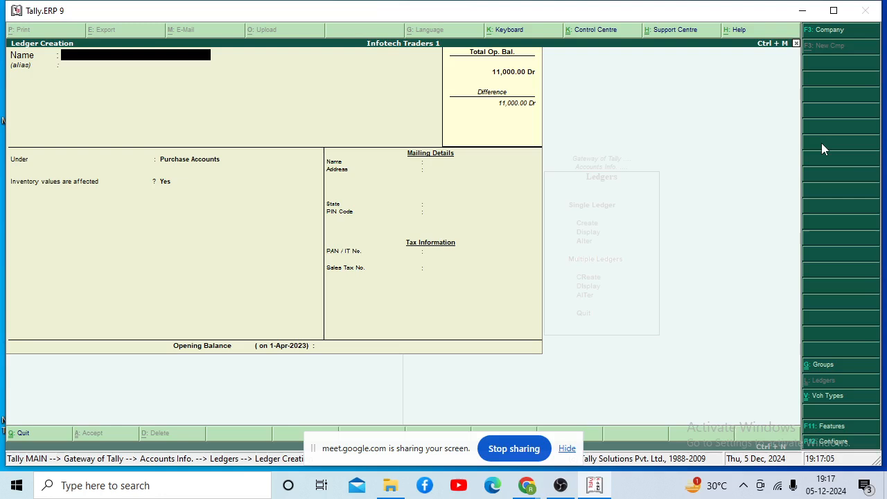
# Step: Create a Sales ledger under Sales Accounts with inventory values affected and an opening balance of 28,000 Cr
pyautogui.write('Sales')
pyautogui.press('Return')
pyautogui.press('Return')
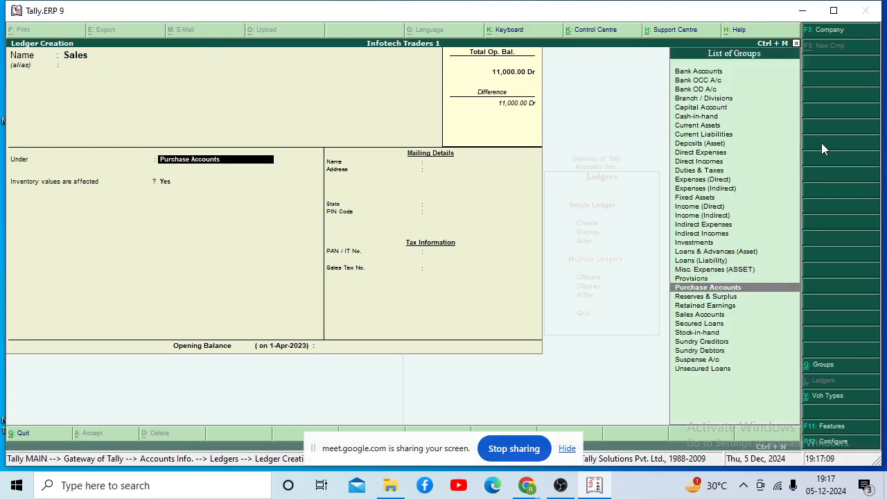
pyautogui.write('Sales')
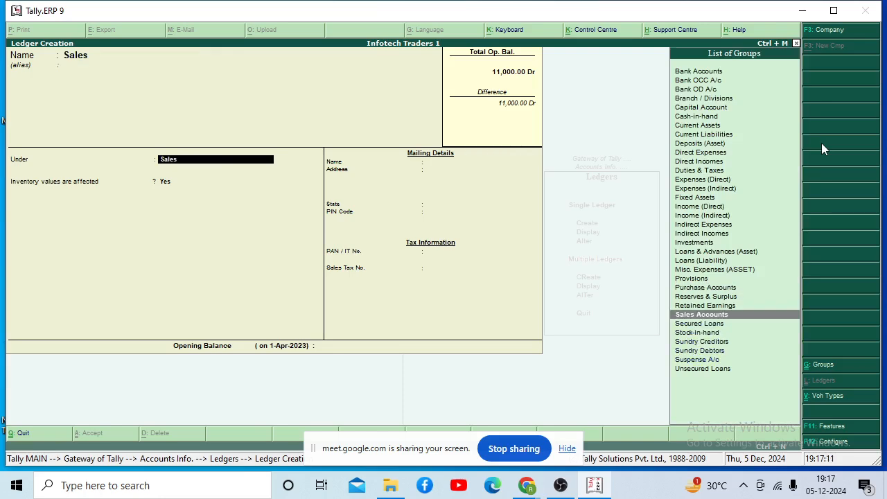
pyautogui.press('Return')
pyautogui.press('Return')
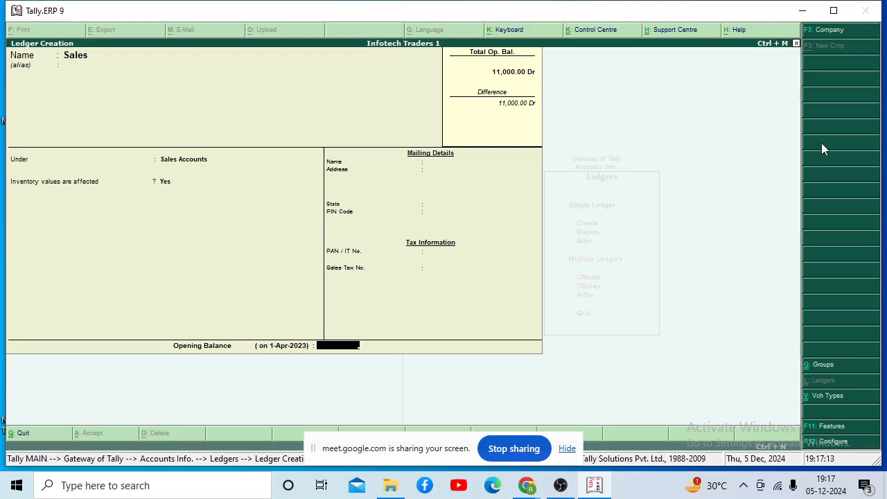
pyautogui.write('28000')
pyautogui.press('Return')
pyautogui.press('Return')
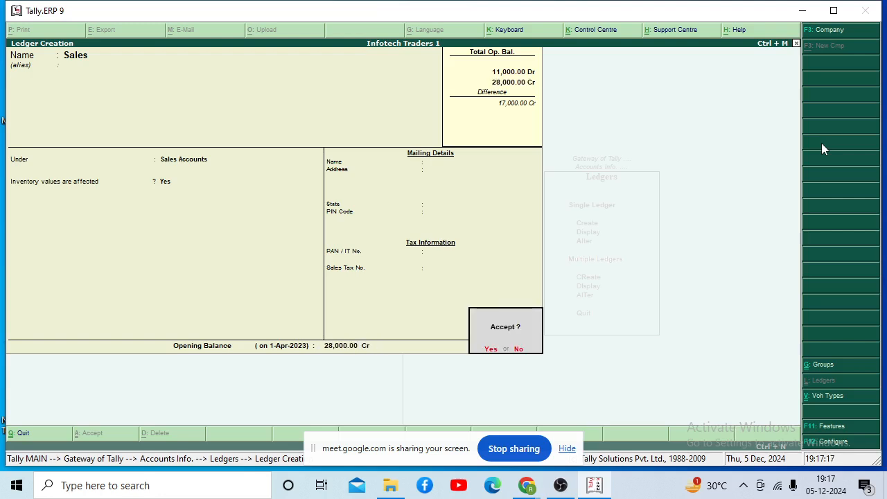
pyautogui.press('Return')
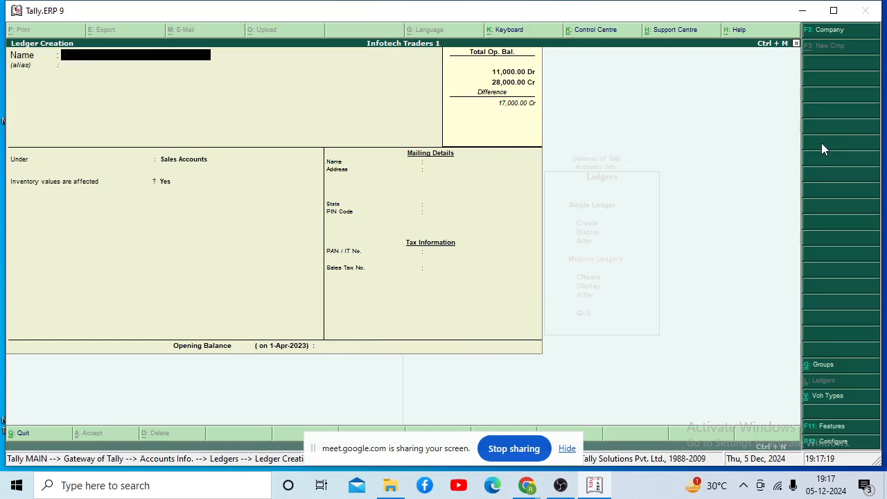
# Step: Create a Return Inward ledger under Sales Accounts with inventory values affected and an opening balance of 1,000 Cr
pyautogui.write('Return Inward')
pyautogui.press('Return')
pyautogui.press('Return')
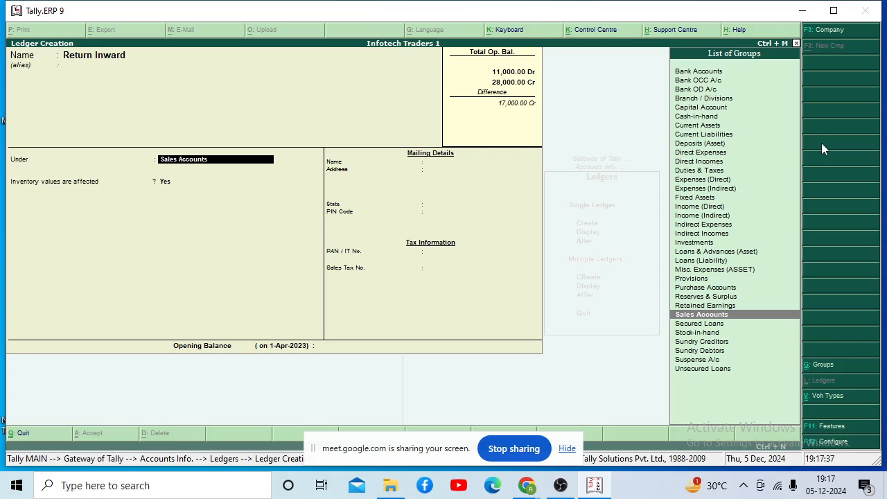
pyautogui.press('Return')
pyautogui.press('Return')
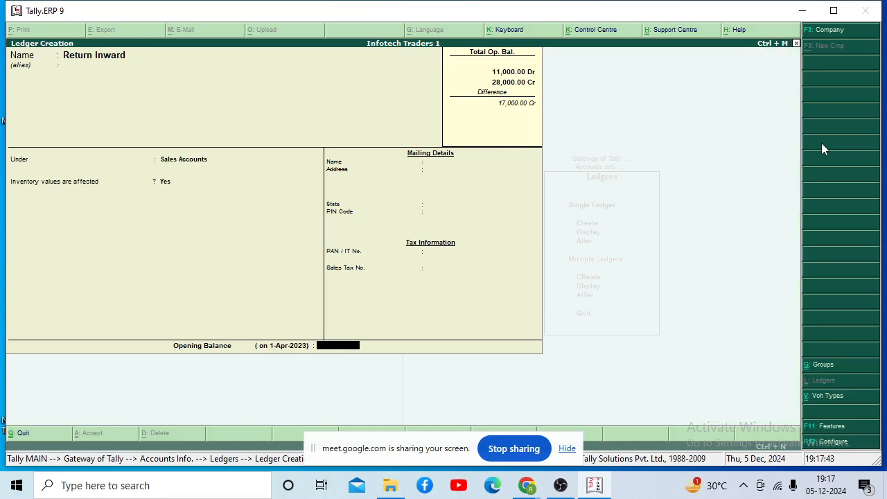
pyautogui.write('1000')
pyautogui.press('Return')
pyautogui.press('Return')
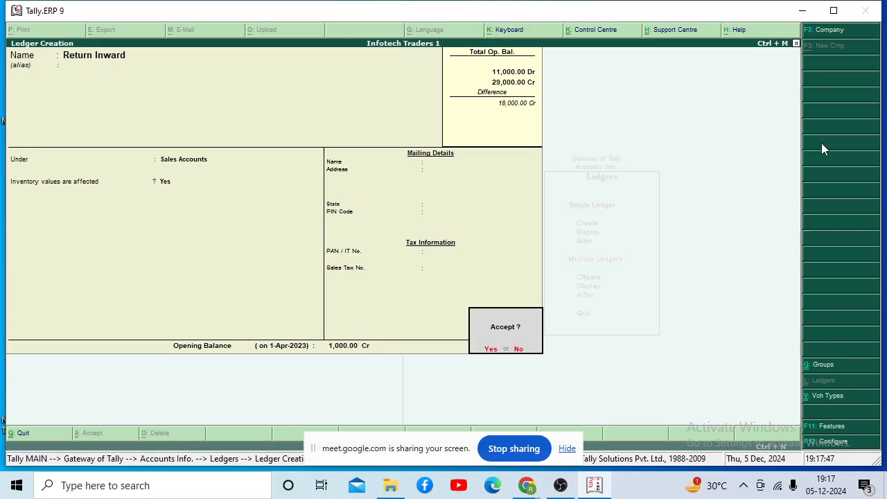
pyautogui.press('Return')
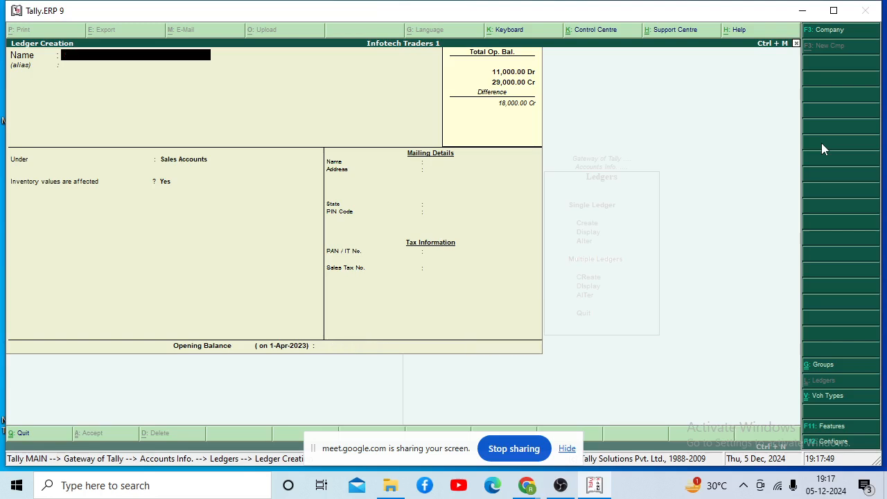
# Step: Name the next ledger Return Outward and place it under Purchase Accounts with inventory values affected
pyautogui.write('Return Outward')
pyautogui.press('Return')
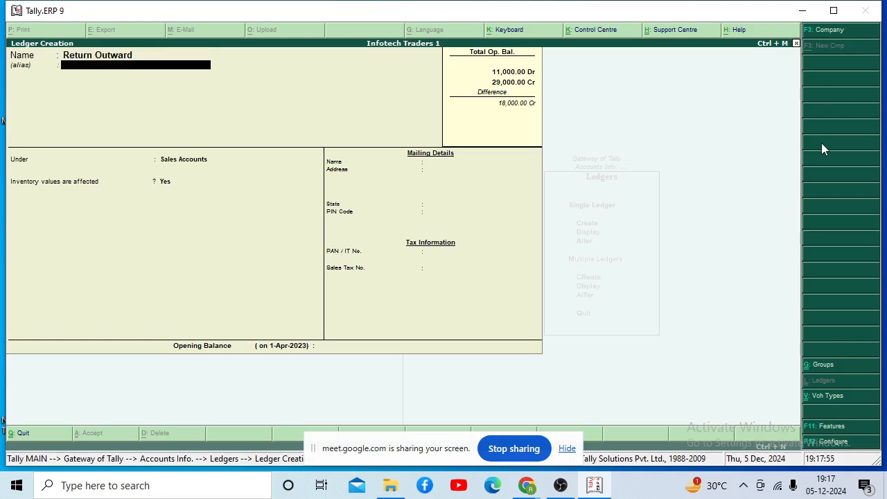
pyautogui.press('Return')
pyautogui.write('Purchas')
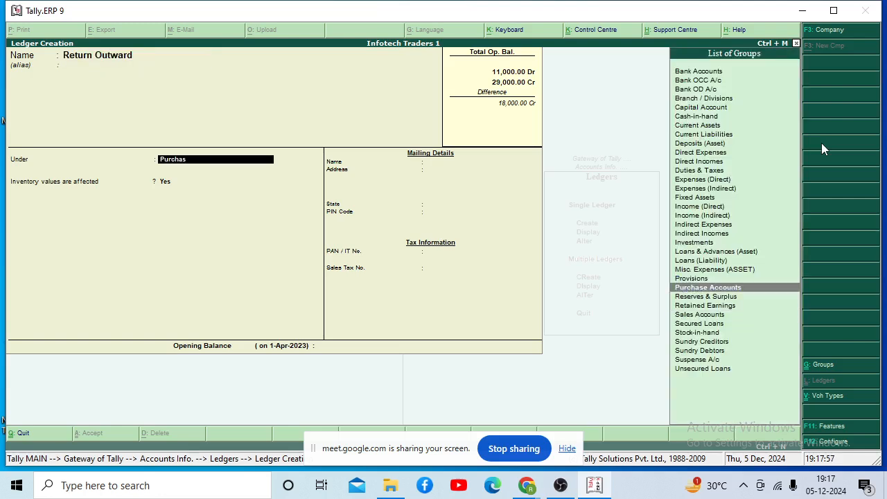
pyautogui.press('Return')
pyautogui.press('Return')
pyautogui.press('Return')
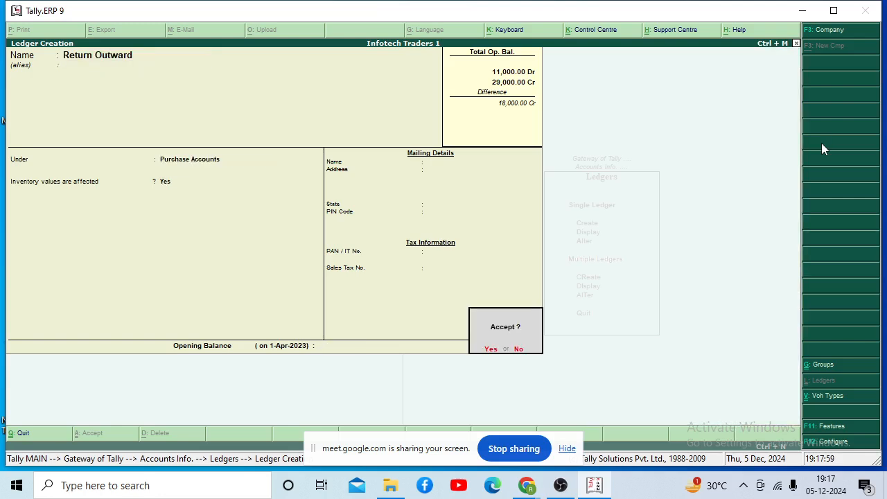
# Step: Decline saving Return Outward without a balance, set its opening balance to 1,200 Dr, and save the ledger
pyautogui.press('n')
pyautogui.press('Return')
pyautogui.press('Return')
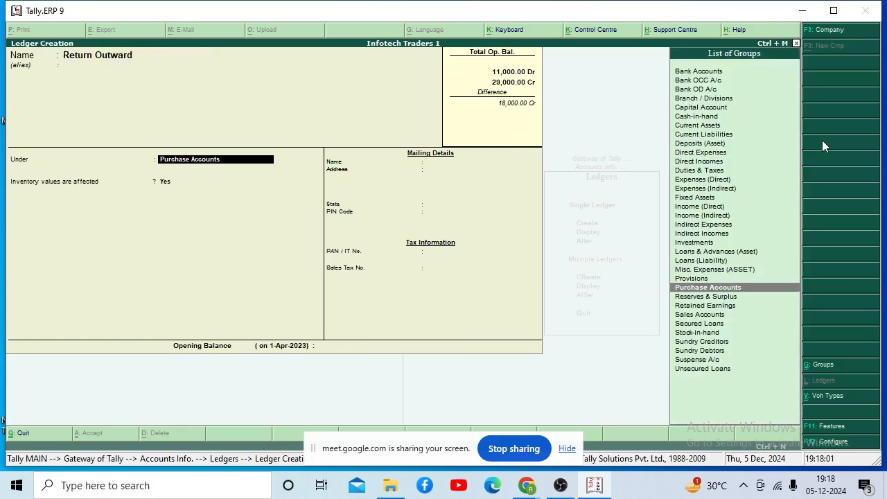
pyautogui.press('Return')
pyautogui.press('Return')
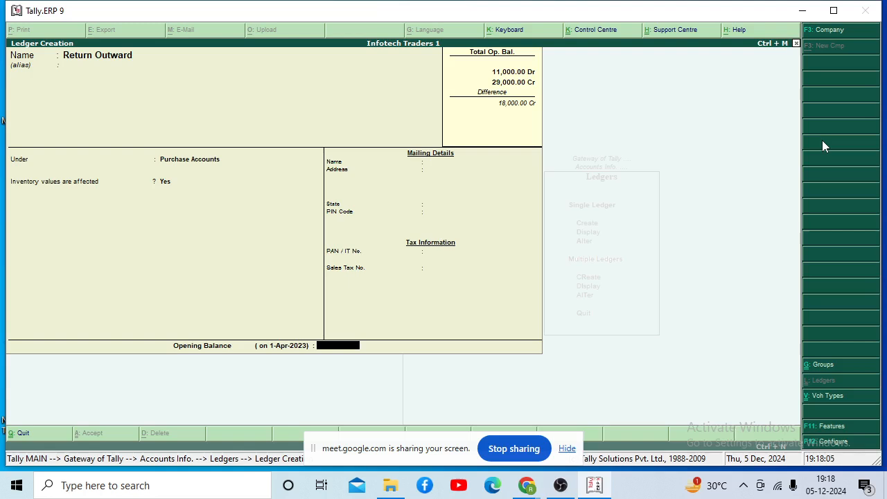
pyautogui.write('1200')
pyautogui.press('Return')
pyautogui.press('Return')
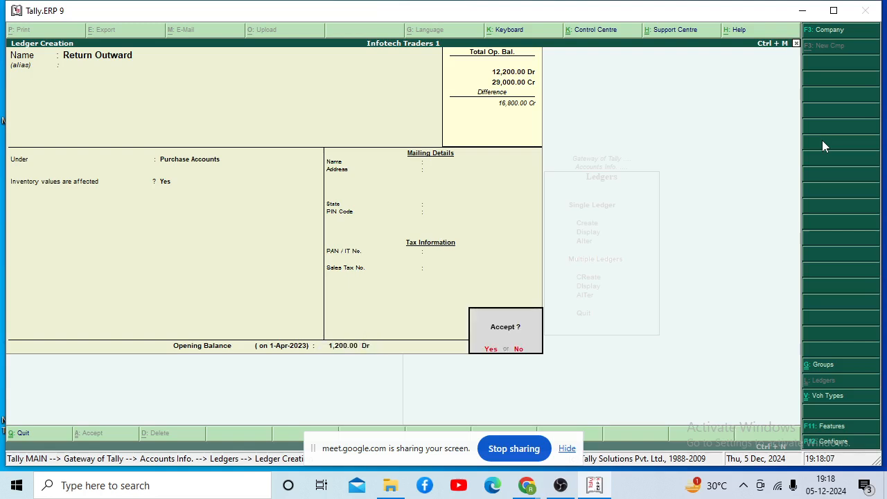
pyautogui.press('Return')
# Step: Name the next ledger Wages and place it under Direct Expenses with inventory values not affected
pyautogui.write('Wages')
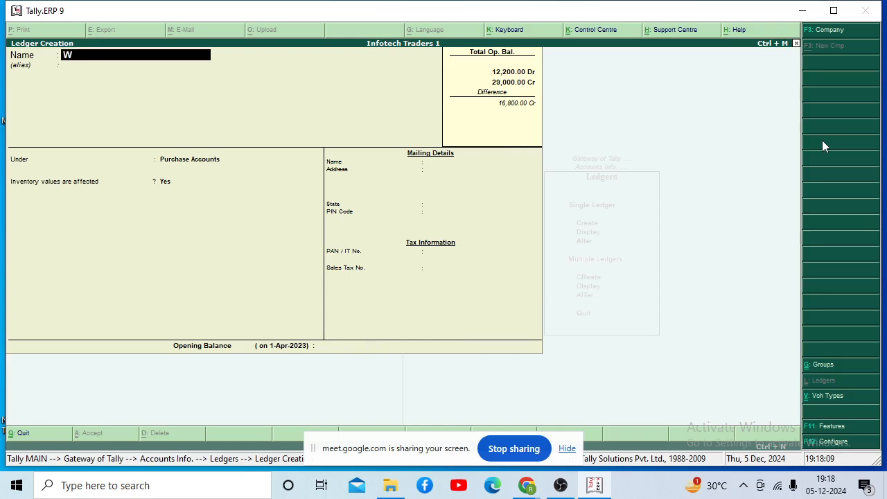
pyautogui.press('Return')
pyautogui.press('Return')
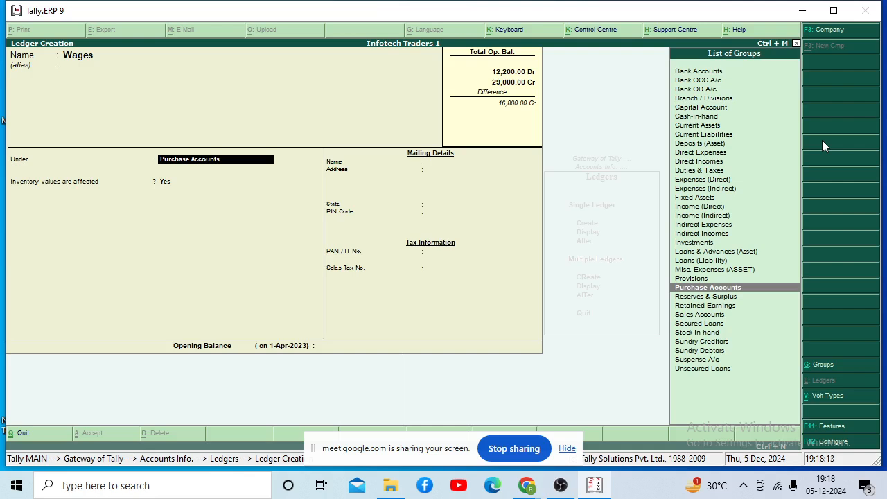
pyautogui.press('Up')
pyautogui.press('Up')
pyautogui.press('Up')
pyautogui.press('Up')
pyautogui.press('Up')
pyautogui.press('Up')
pyautogui.press('Up')
pyautogui.press('Up')
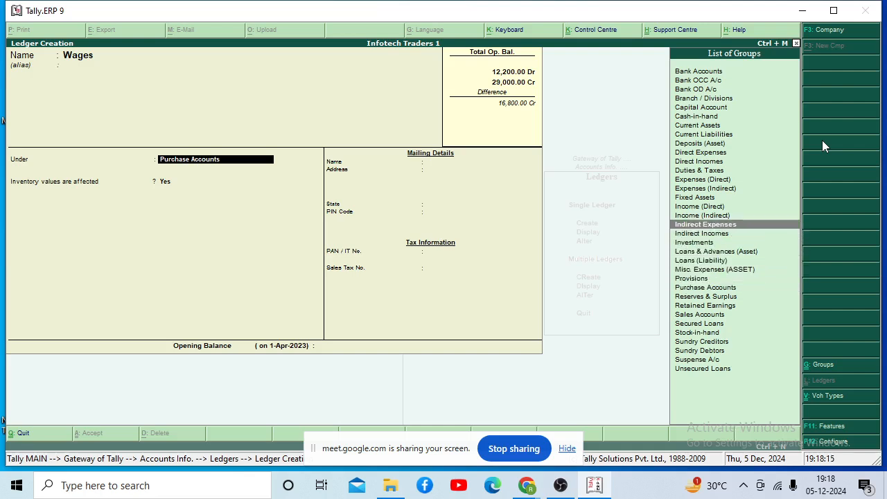
pyautogui.press('Up')
pyautogui.press('Up')
pyautogui.press('Up')
pyautogui.press('Up')
pyautogui.press('Up')
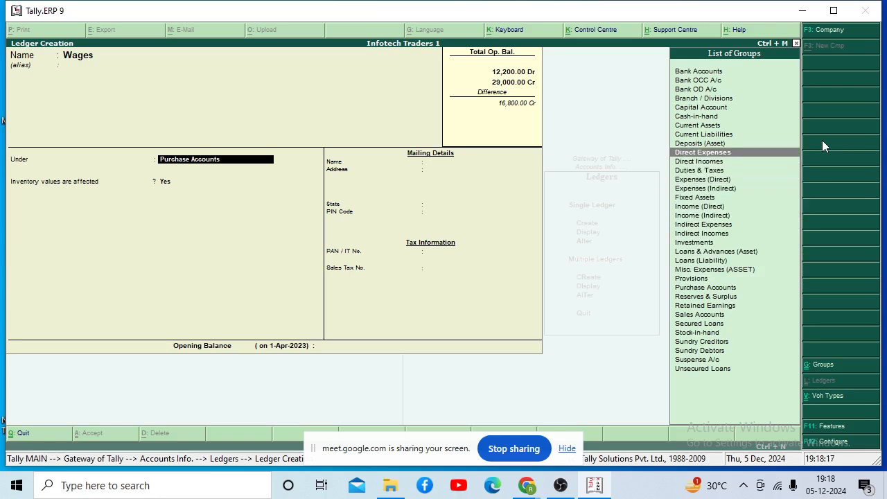
pyautogui.press('Return')
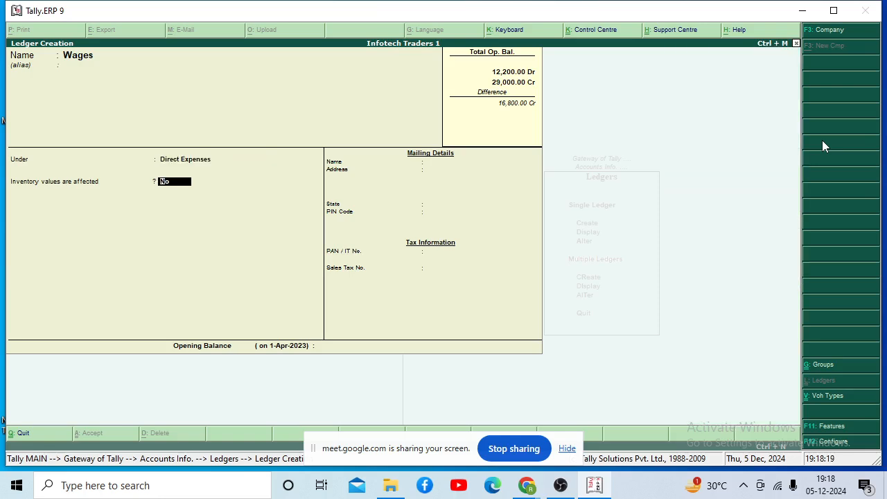
pyautogui.press('Return')
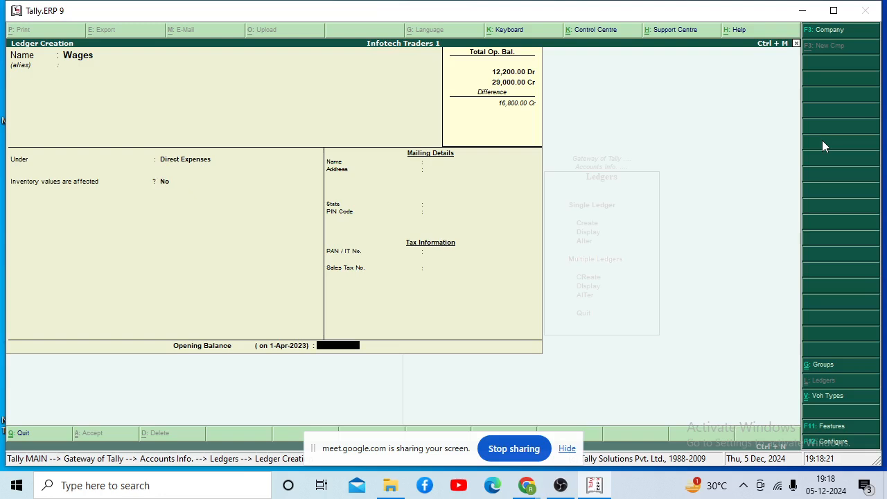
# Step: Set the Wages ledger's opening balance to 2,100 Dr and save it
pyautogui.write('2100')
pyautogui.press('Return')
pyautogui.press('Return')
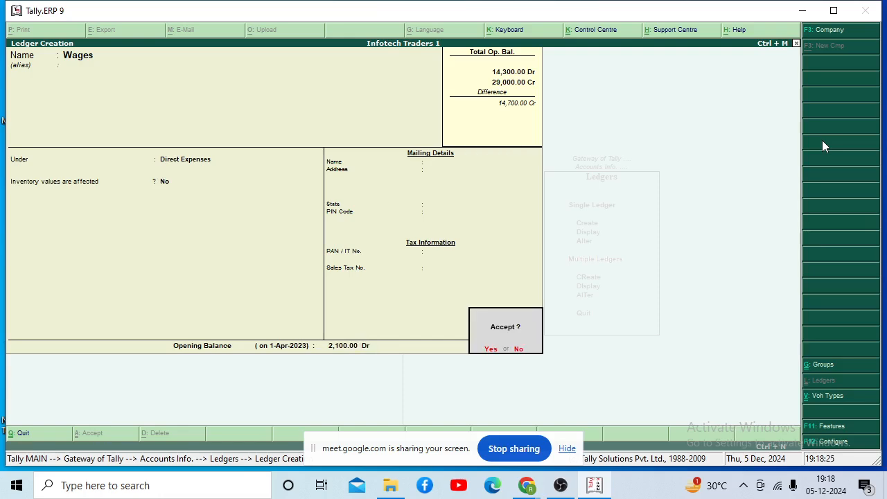
pyautogui.press('Return')
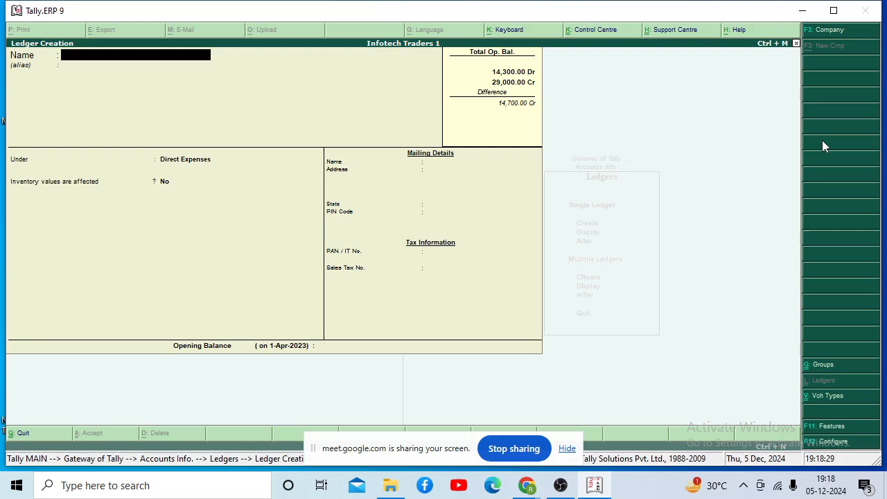
# Step: Create the Salaries ledger under Indirect Expenses, inventory values not affected, with an opening balance of 1,000 Dr, and save it
pyautogui.write('Salaries')
pyautogui.press('Return')
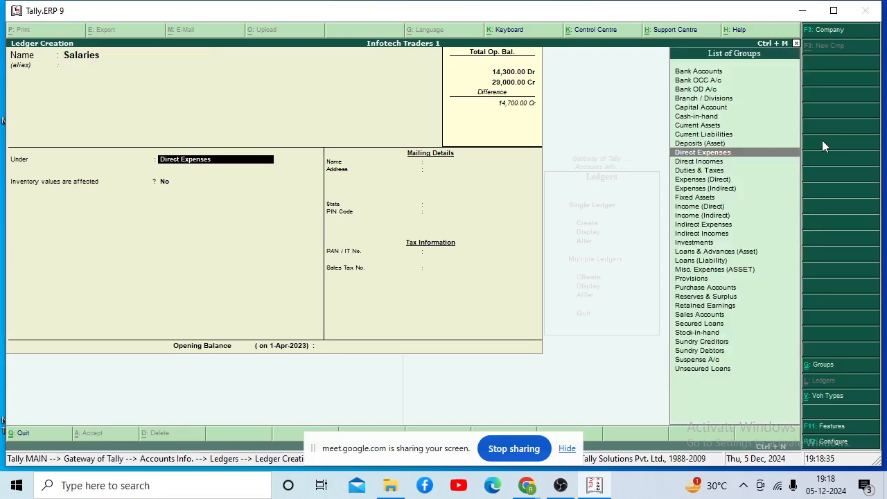
pyautogui.write('Indirect Ex')
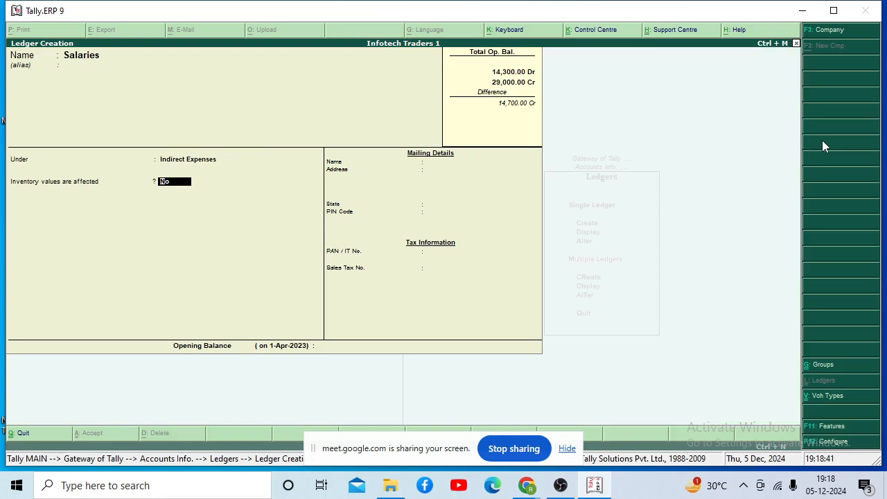
pyautogui.press('Return')
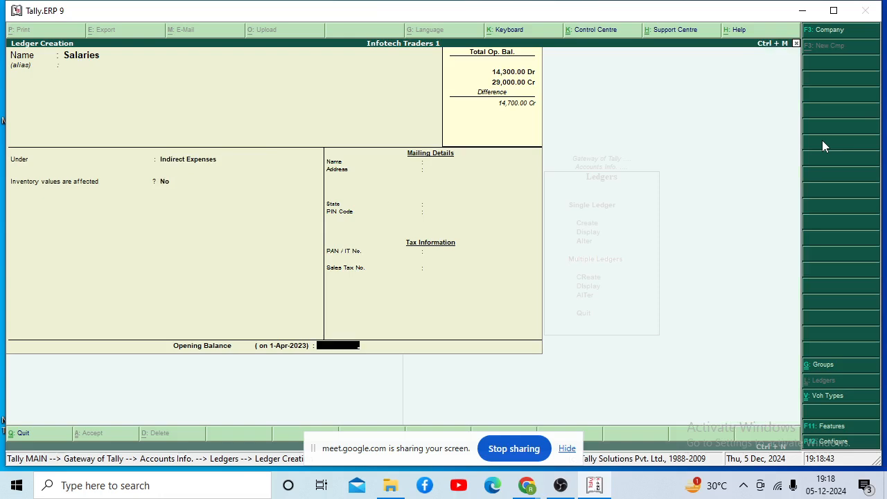
pyautogui.write('1,000')
pyautogui.press('Return')
pyautogui.press('Return')
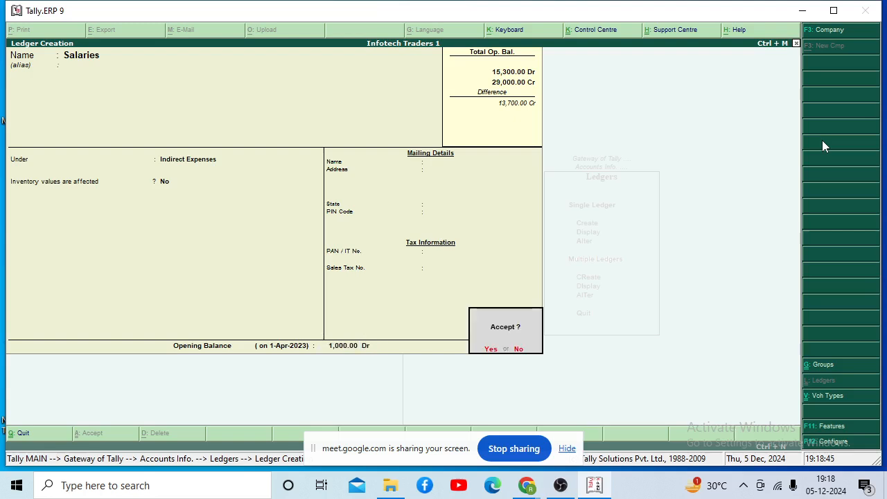
pyautogui.press('Return')
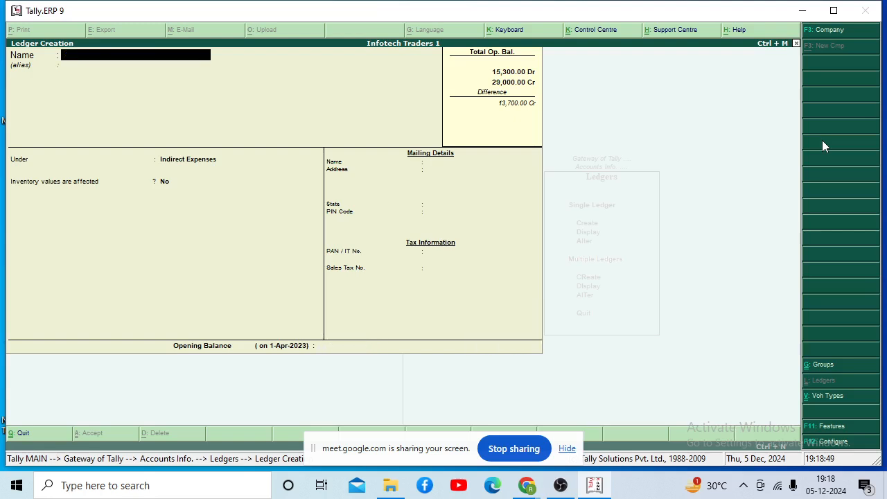
# Step: Create the Interest ledger under Indirect Expenses, inventory values not affected, with an opening balance of 200 Dr, and save it
pyautogui.write('Interest')
pyautogui.press('Return')
pyautogui.press('Return')
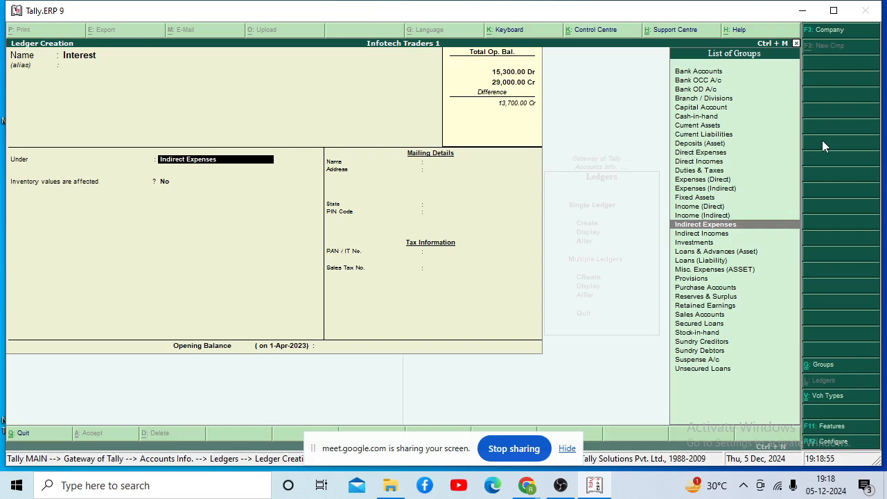
pyautogui.press('Return')
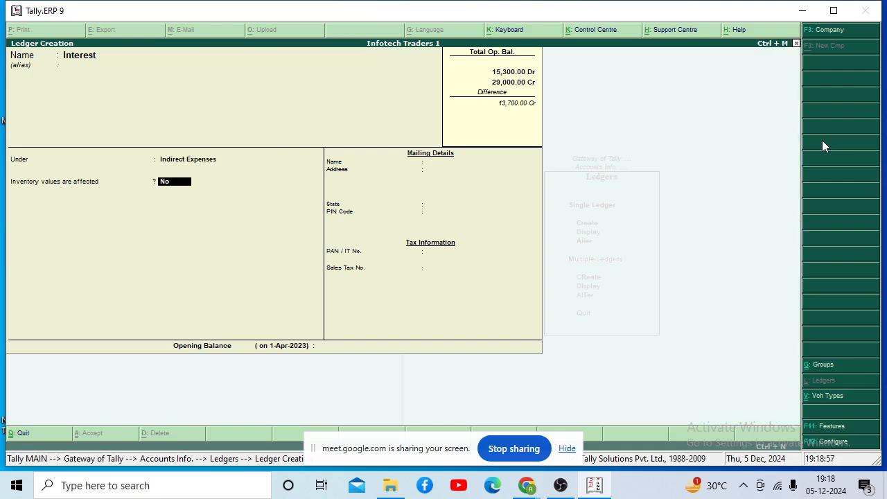
pyautogui.press('Return')
pyautogui.write('200')
pyautogui.press('Return')
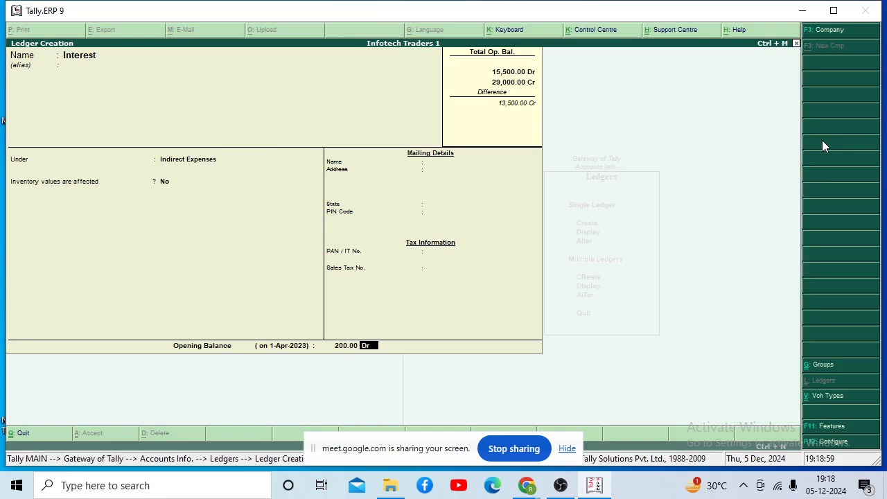
pyautogui.press('Return')
pyautogui.press('Return')
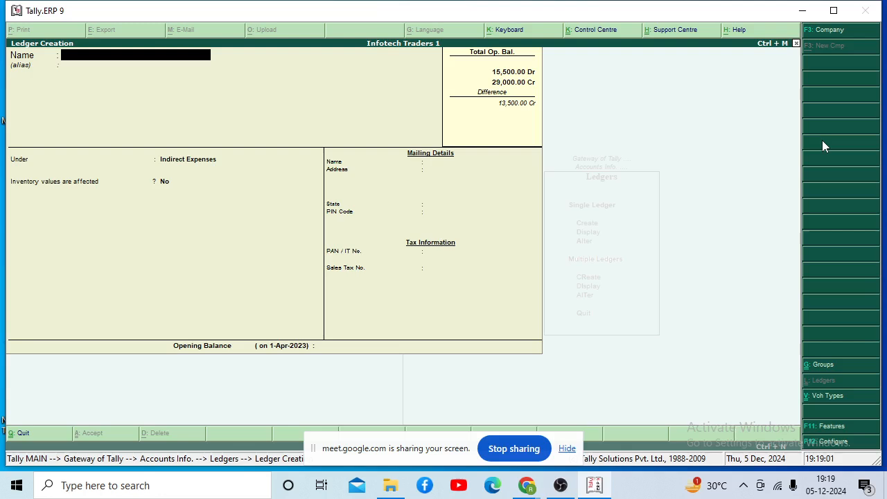
# Step: Name the next ledger Furniture and place it under Fixed Assets with inventory values not affected
pyautogui.write('Furniture')
pyautogui.press('Return')
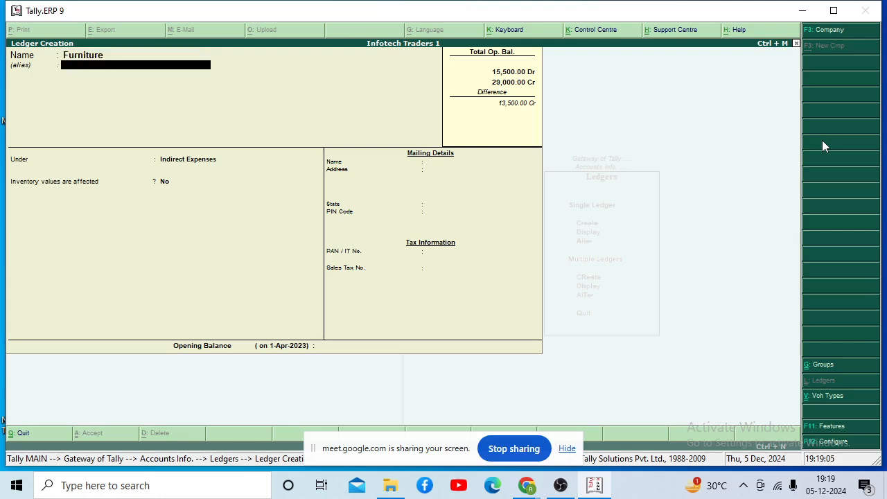
pyautogui.press('Return')
pyautogui.write('Fu')
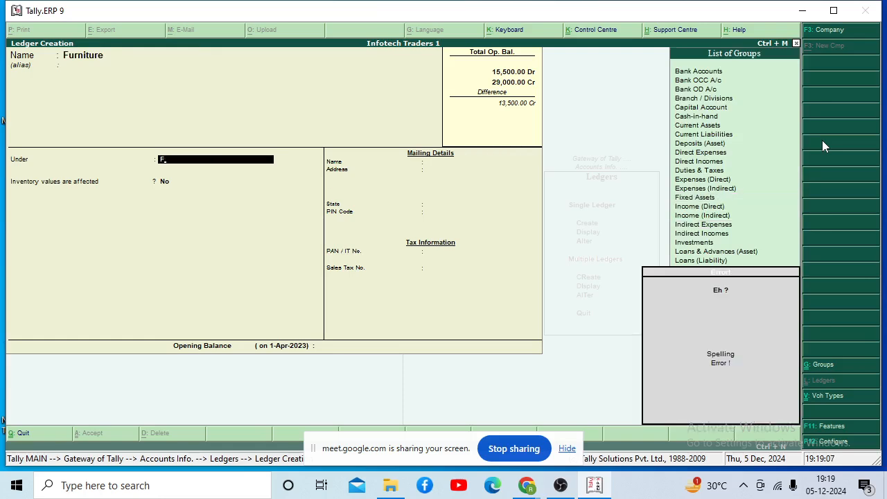
pyautogui.press('Return')
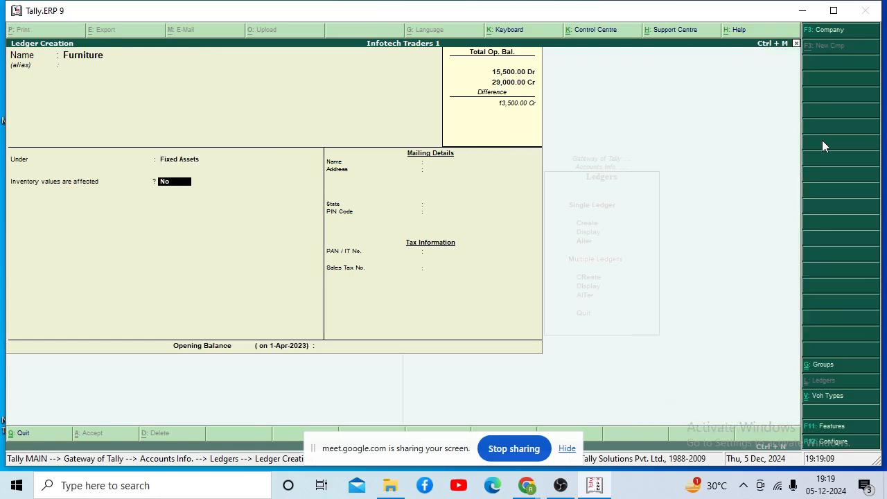
pyautogui.press('Return')
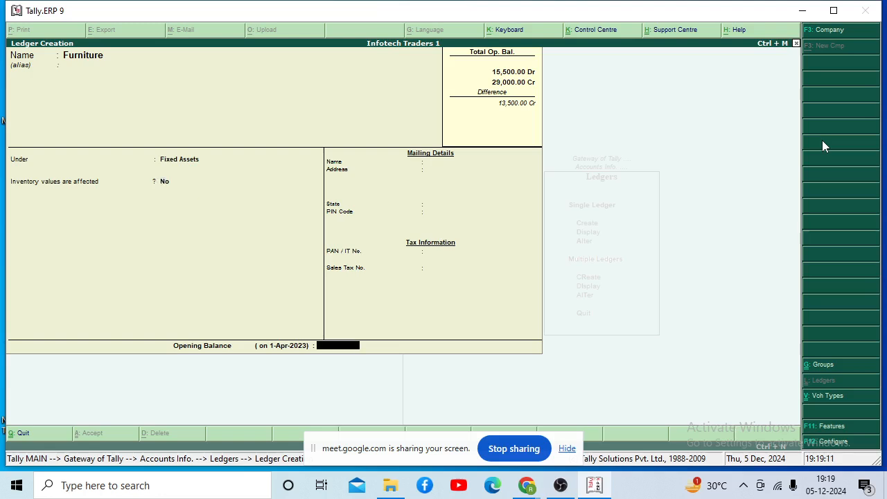
# Step: Set the Furniture ledger's opening balance to 1,800 Dr and save it
pyautogui.write('1800')
pyautogui.press('Return')
pyautogui.press('Return')
pyautogui.press('Return')
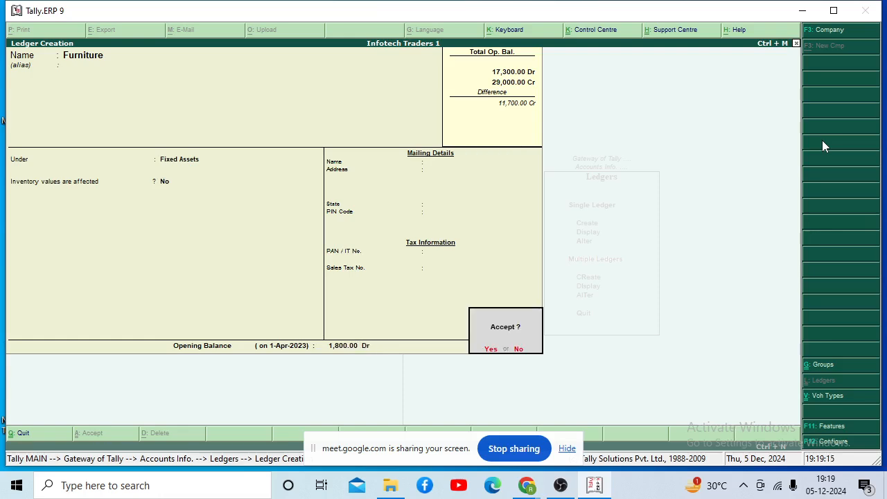
pyautogui.press('Return')
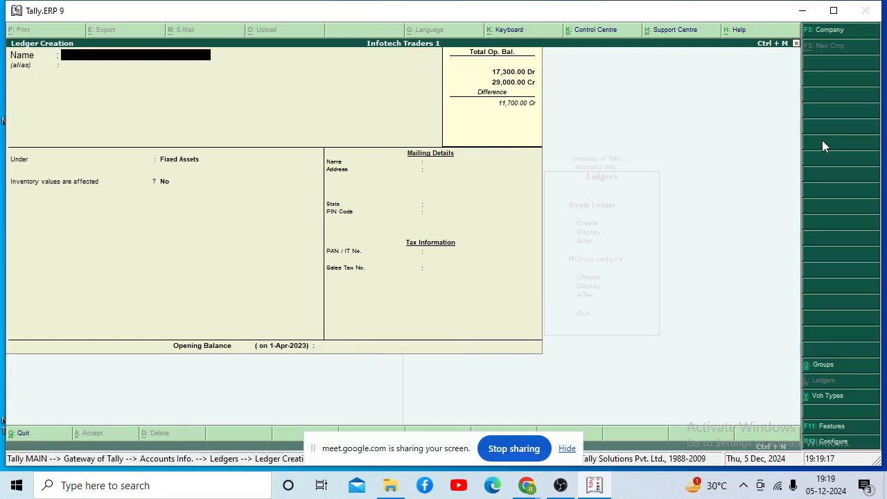
# Step: Name the next ledger Debtors and place it under Sundry Debtors
pyautogui.write('Debtor')
pyautogui.press('BackSpace')
pyautogui.write('ors')
pyautogui.press('Return')
pyautogui.press('Return')
pyautogui.write('Sundry')
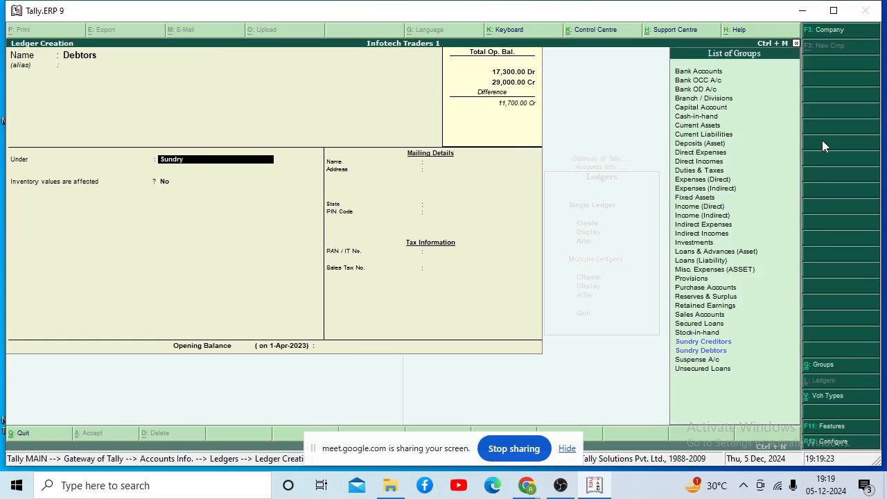
pyautogui.write(' De')
pyautogui.press('Return')
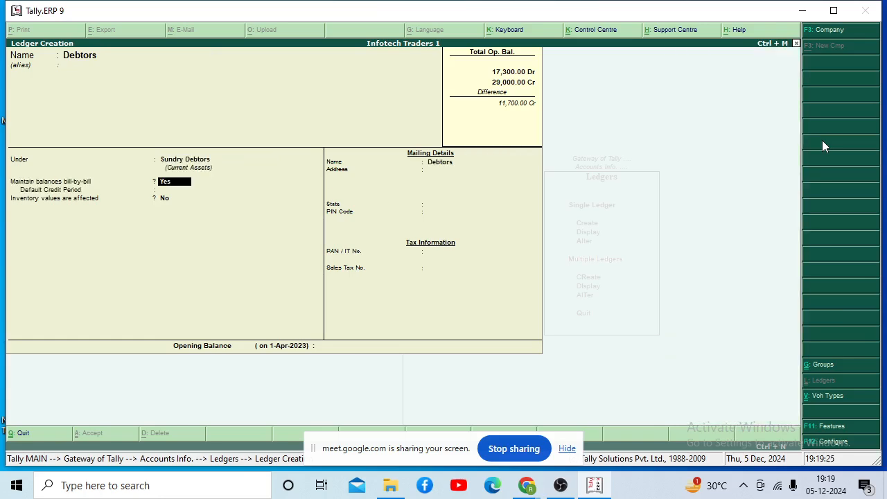
# Step: Keep the Debtors ledger's bill-by-bill balances on and inventory values off, and set its mailing state to Not Applicable
pyautogui.press('Return')
pyautogui.press('Return')
pyautogui.press('Return')
pyautogui.press('Return')
pyautogui.press('Return')
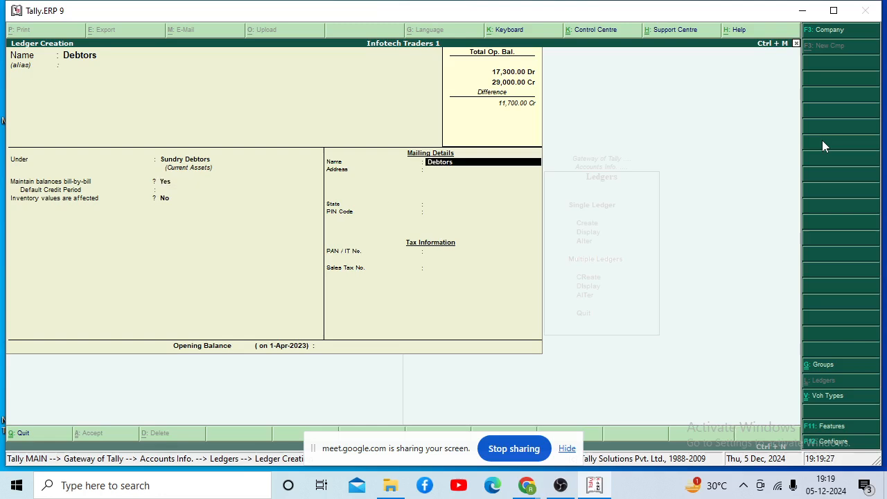
pyautogui.press('Return')
pyautogui.press('Return')
pyautogui.press('Return')
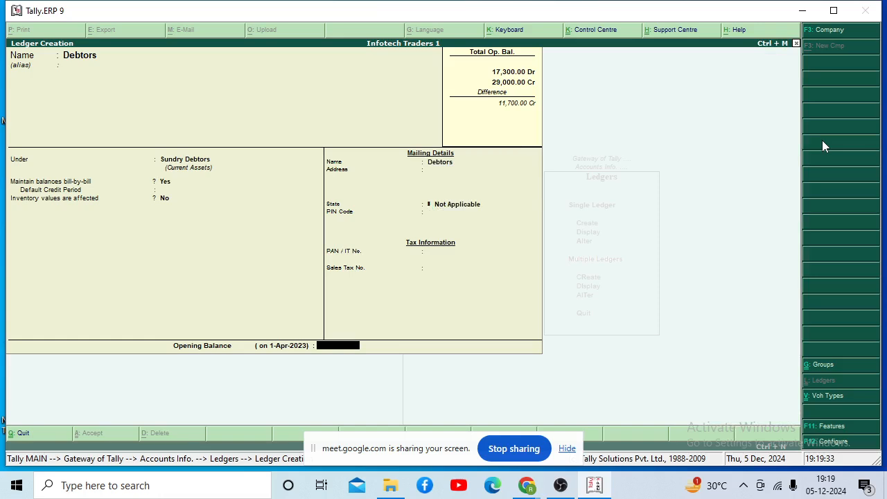
# Step: Set the Debtors ledger's opening balance to 3,400 Dr, leave it on account in the bill-wise breakup, and save the ledger
pyautogui.write('3400')
pyautogui.press('Return')
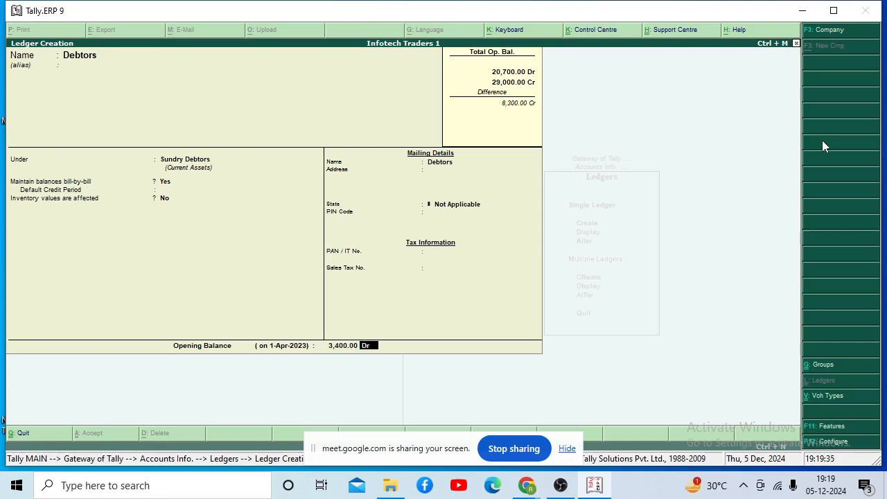
pyautogui.press('Return')
pyautogui.press('Return')
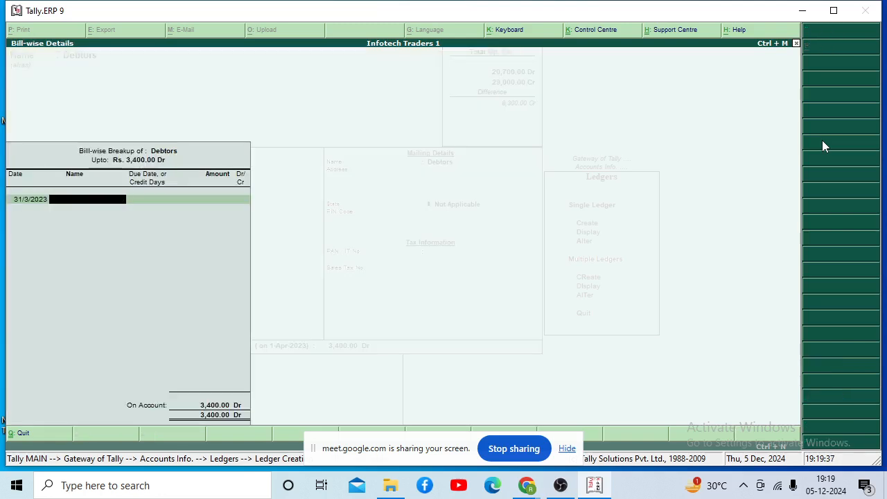
pyautogui.press('Return')
pyautogui.press('Return')
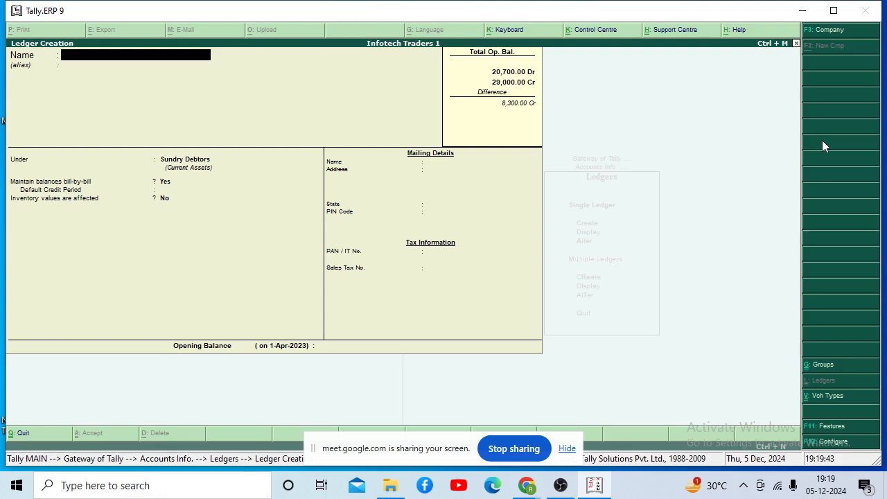
# Step: Name the next ledger Creditors and place it under Sundry Creditors
pyautogui.write('Creditors')
pyautogui.press('Return')
pyautogui.press('Return')
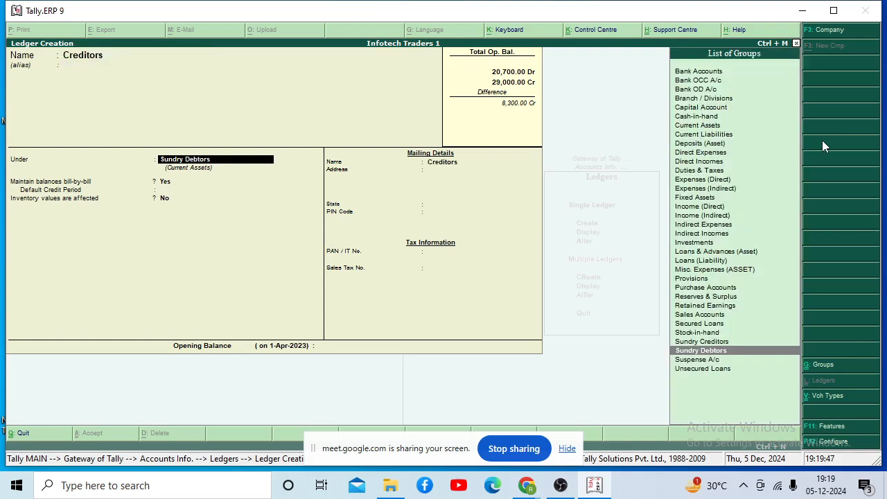
pyautogui.write('Sundry Cred')
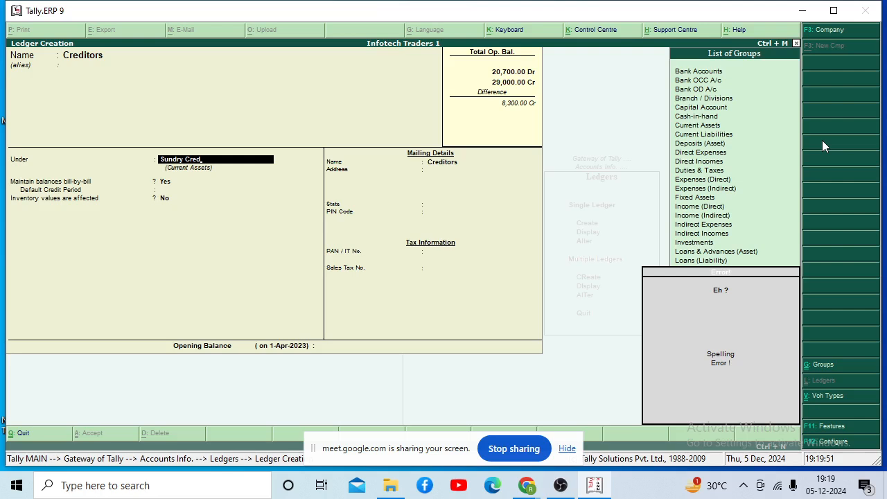
pyautogui.press('Return')
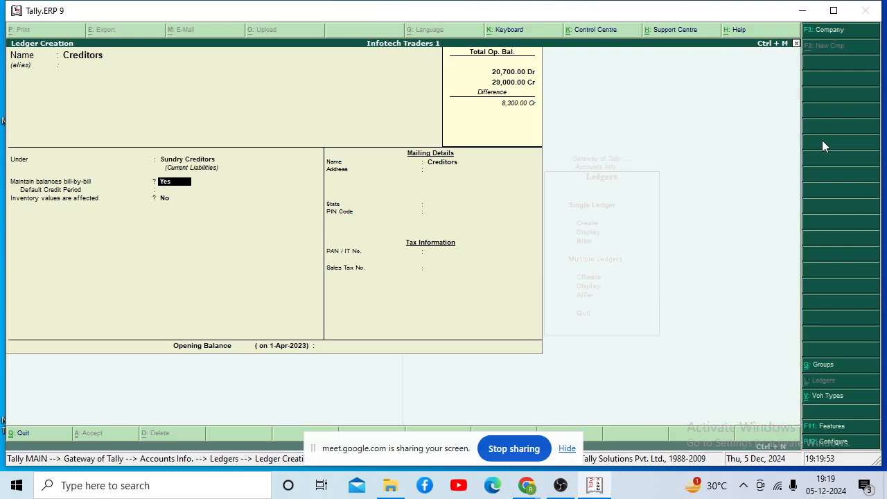
# Step: Keep the Creditors ledger's bill-by-bill balances on and inventory values off, and set its mailing state to Not Applicable
pyautogui.press('Return')
pyautogui.press('Return')
pyautogui.press('Return')
pyautogui.press('Return')
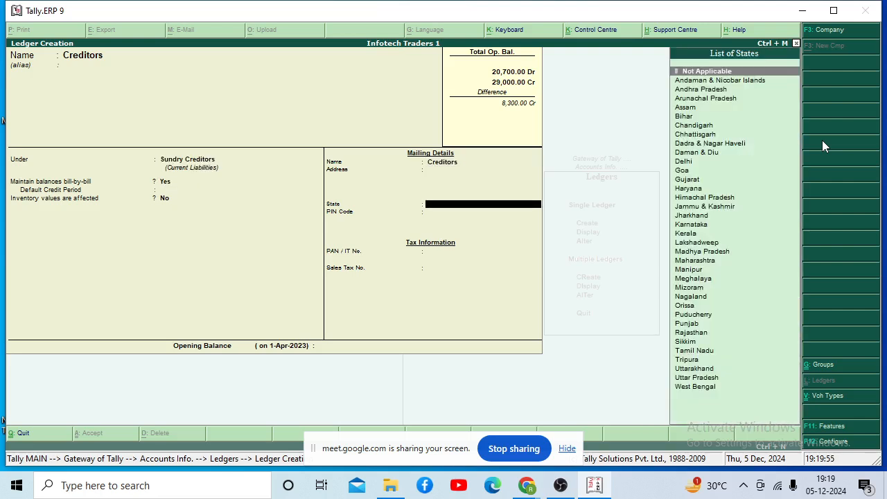
pyautogui.press('Return')
pyautogui.press('Return')
pyautogui.press('Return')
pyautogui.press('Return')
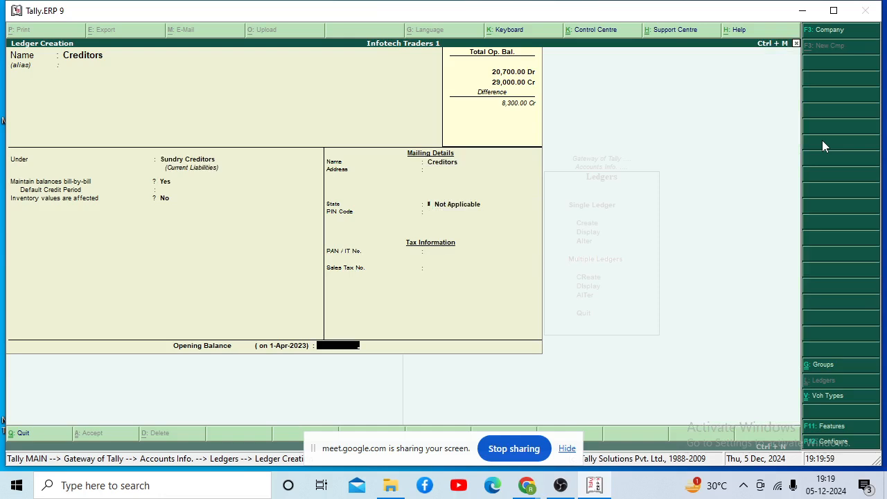
# Step: Set the Creditors ledger's opening balance to 1,800 Cr, leave it on account in the bill-wise breakup, and save the ledger
pyautogui.write('1800')
pyautogui.press('Return')
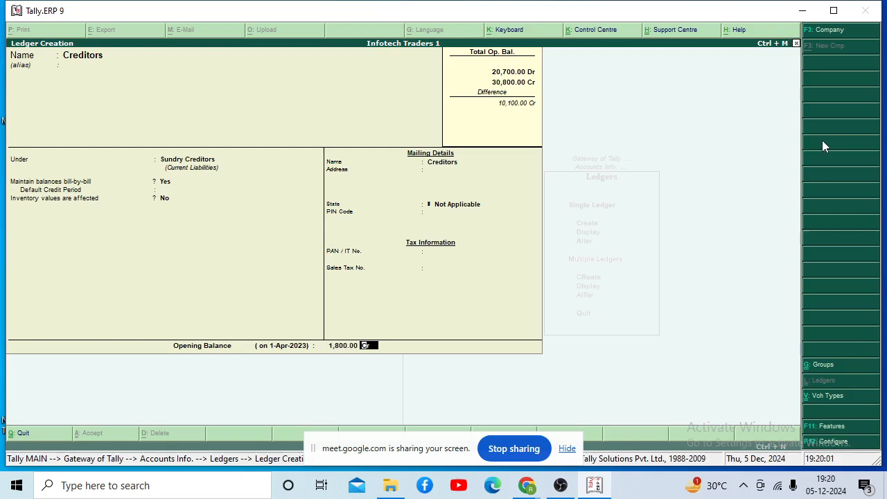
pyautogui.press('Return')
pyautogui.press('Return')
pyautogui.press('Return')
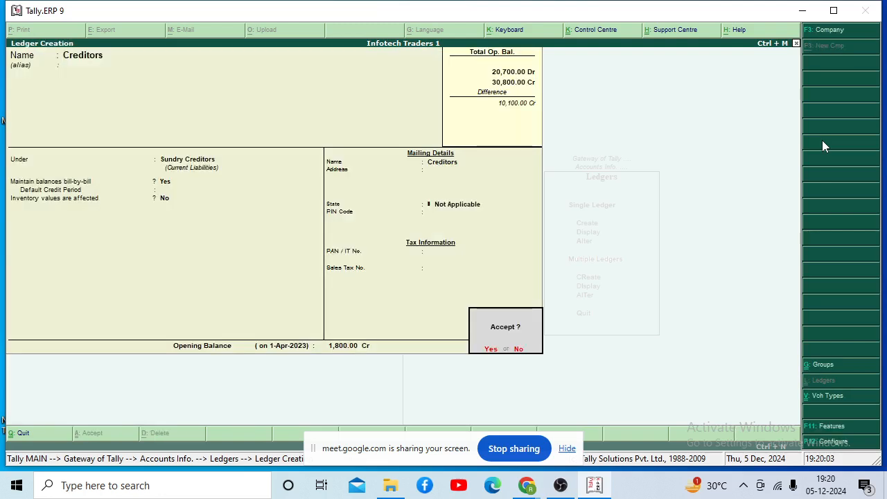
pyautogui.press('Return')
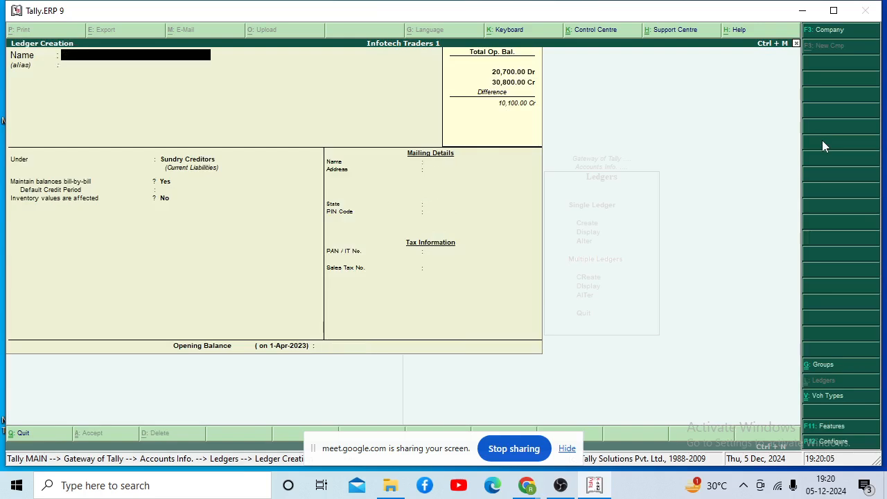
# Step: Name the next ledger Capital and place it under Capital Account
pyautogui.write('Capital')
pyautogui.press('Return')
pyautogui.press('Return')
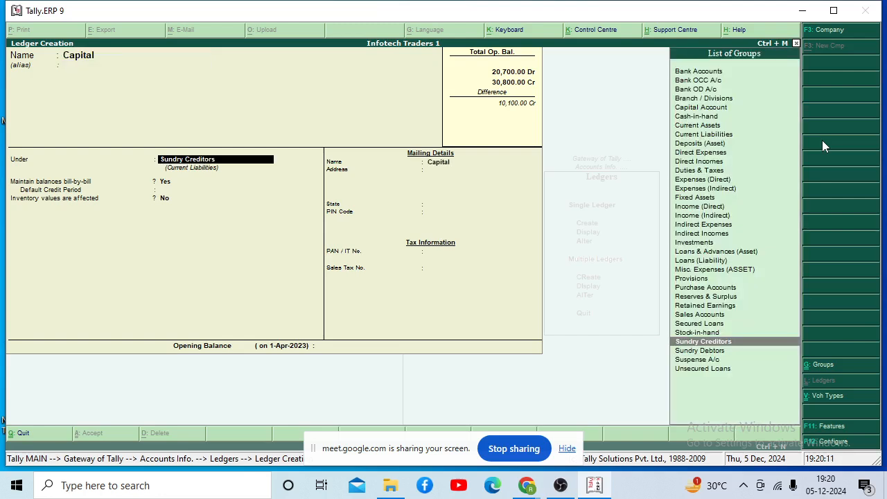
pyautogui.press('Return')
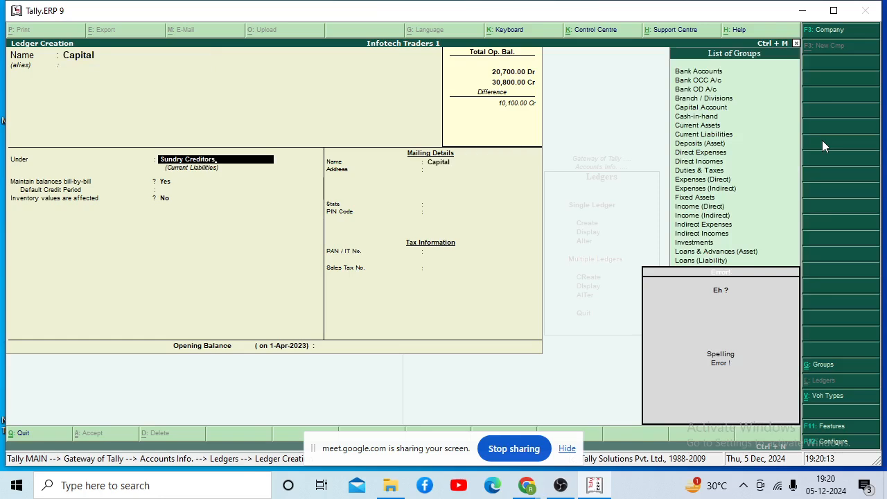
pyautogui.press('BackSpace')
pyautogui.press('BackSpace')
pyautogui.press('BackSpace')
pyautogui.press('BackSpace')
pyautogui.press('BackSpace')
pyautogui.press('BackSpace')
pyautogui.press('BackSpace')
pyautogui.press('BackSpace')
pyautogui.press('BackSpace')
pyautogui.press('BackSpace')
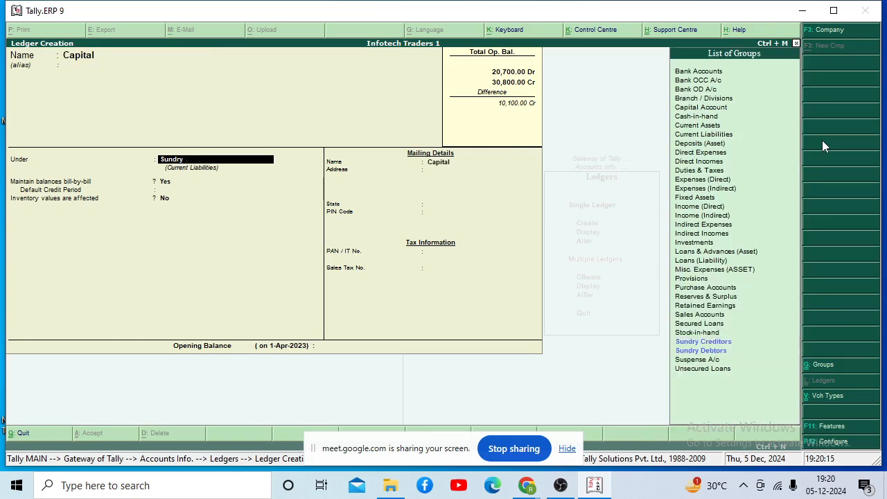
pyautogui.press('BackSpace')
pyautogui.press('BackSpace')
pyautogui.press('BackSpace')
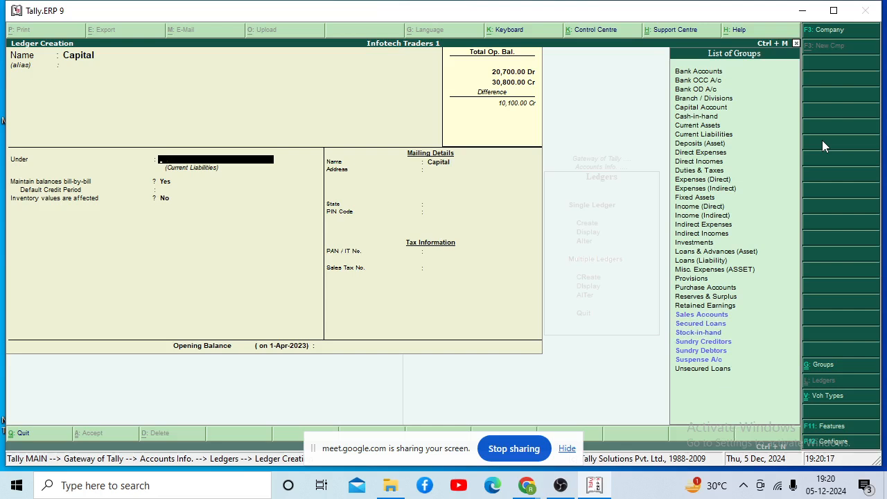
pyautogui.write('Cap')
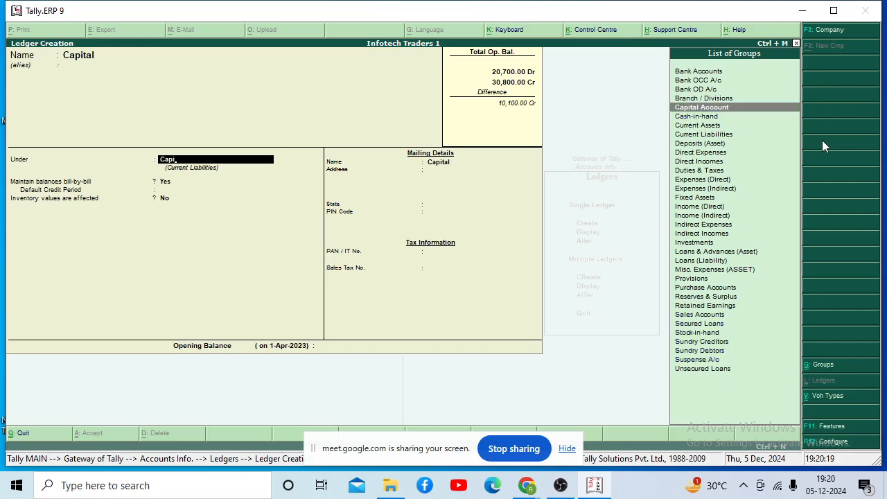
pyautogui.write('i')
pyautogui.press('Return')
# Step: Keep inventory values off for the Capital ledger, leave its address and tax details blank, and set its state to Not Applicable
pyautogui.press('Return')
pyautogui.press('Return')
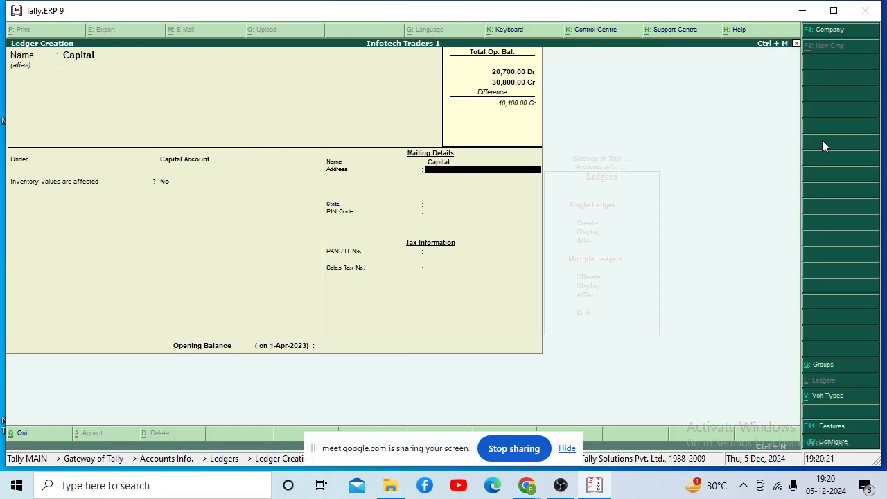
pyautogui.press('Return')
pyautogui.press('Return')
pyautogui.press('Return')
pyautogui.press('Return')
pyautogui.press('Return')
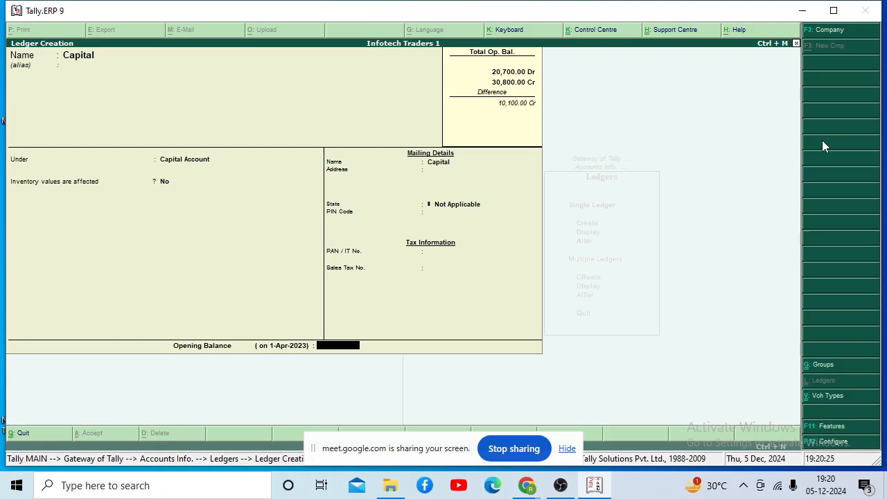
# Step: Set the Capital ledger's opening balance to 18,000 Cr and save the ledger
pyautogui.write('18000')
pyautogui.press('Return')
pyautogui.press('Return')
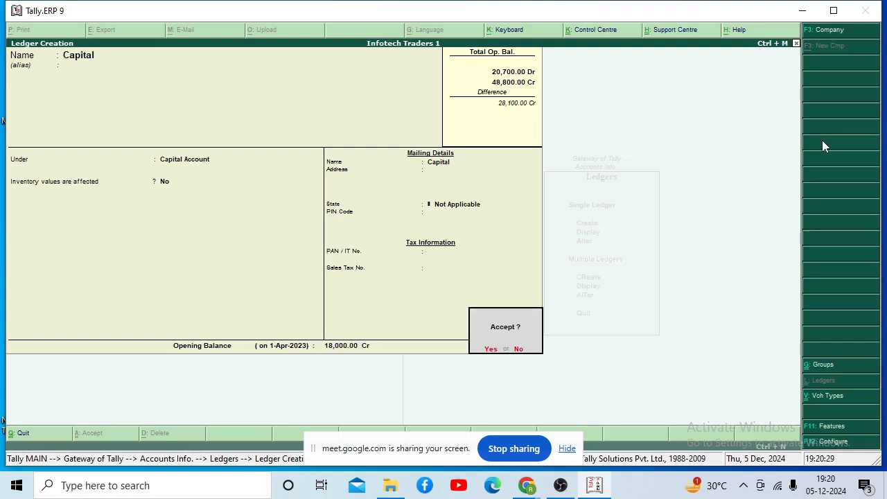
pyautogui.press('Return')
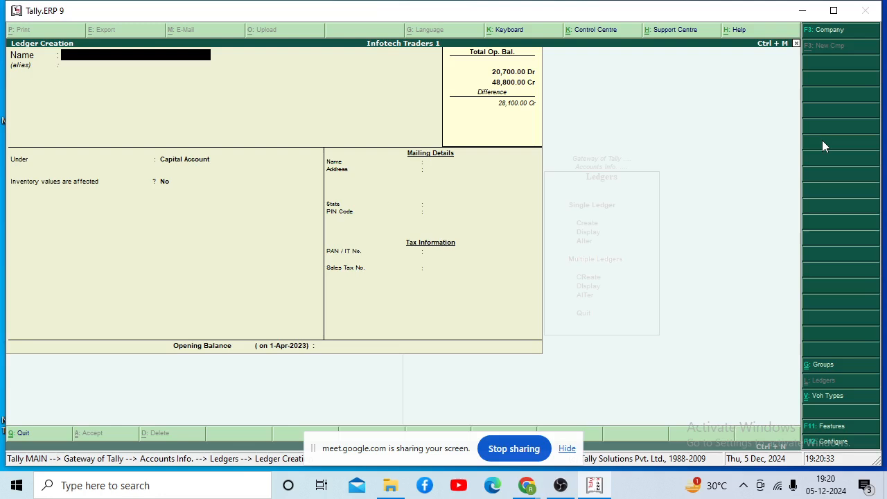
# Step: Name the next ledger Machinery, place it under Fixed Assets, and keep inventory values off
pyautogui.write('Machinery')
pyautogui.press('Return')
pyautogui.press('Return')
pyautogui.write('Fixed')
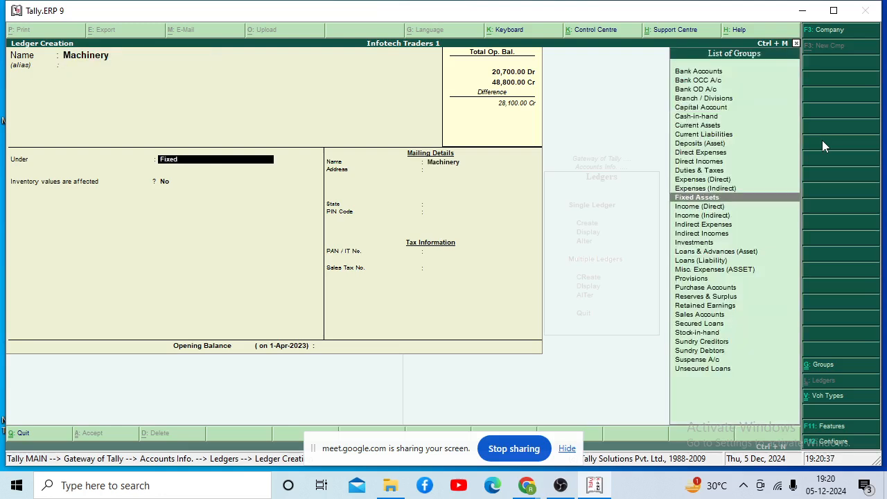
pyautogui.write(' as,')
pyautogui.press('BackSpace')
pyautogui.press('BackSpace')
pyautogui.press('Return')
pyautogui.press('Return')
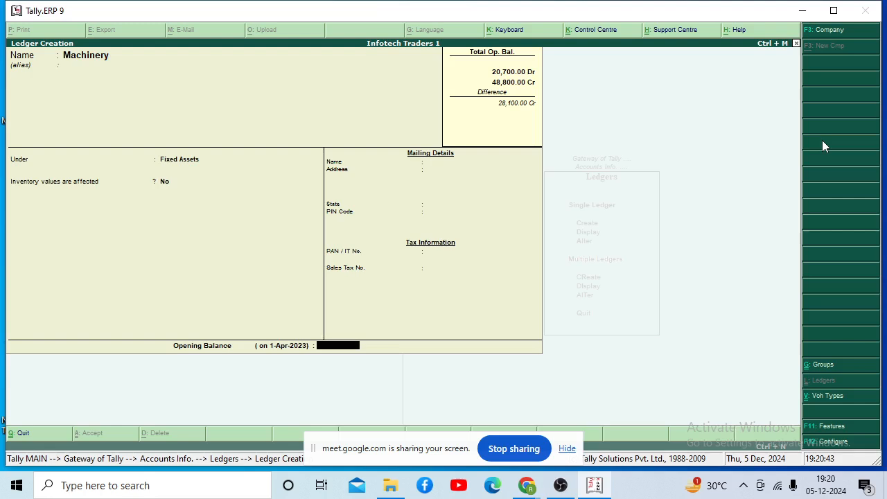
# Step: Set the Machinery ledger's opening balance to 20,000 Dr and save the ledger
pyautogui.write('20000')
pyautogui.press('Return')
pyautogui.press('Return')
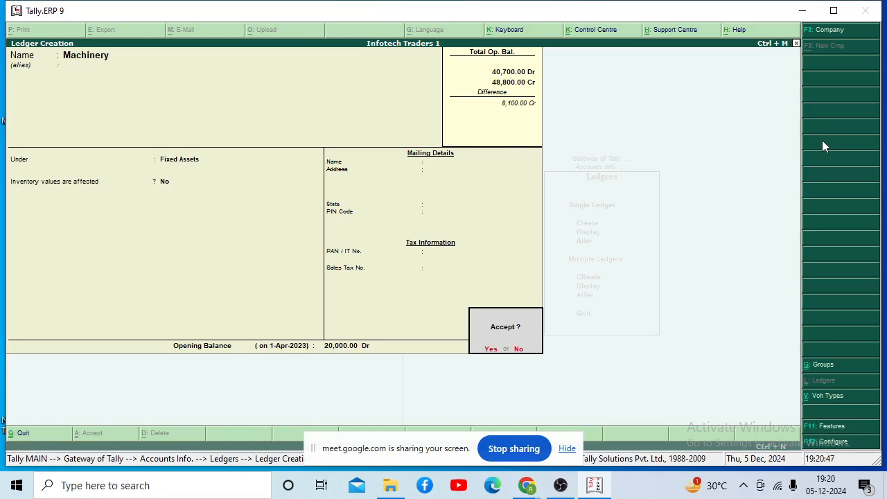
pyautogui.press('Return')
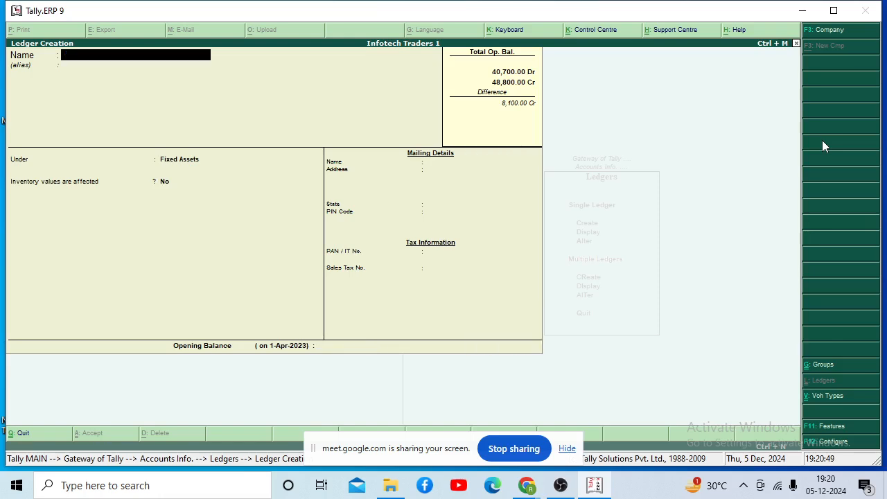
# Step: Name the next ledger Drawings and place it under Capital Account
pyautogui.write('Drawings')
pyautogui.press('Return')
pyautogui.press('Return')
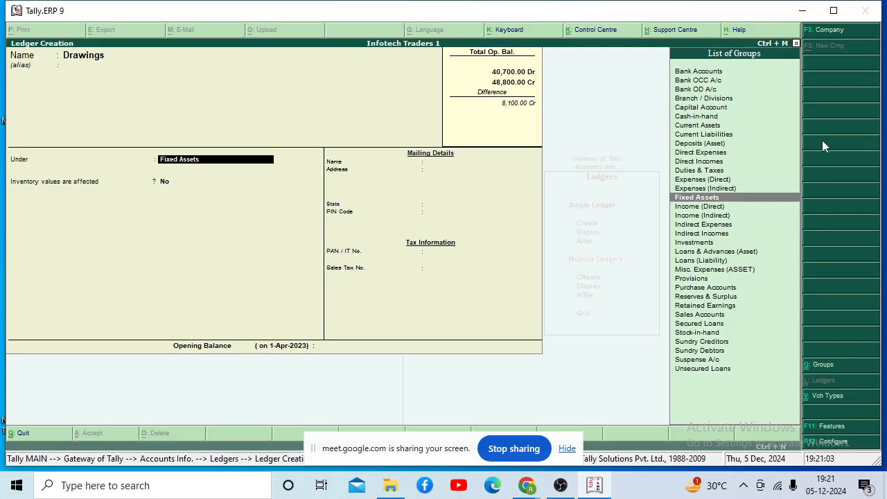
pyautogui.press('Up')
pyautogui.press('Up')
pyautogui.press('Up')
pyautogui.press('Up')
pyautogui.press('Up')
pyautogui.press('Up')
pyautogui.press('Up')
pyautogui.press('Up')
pyautogui.press('Up')
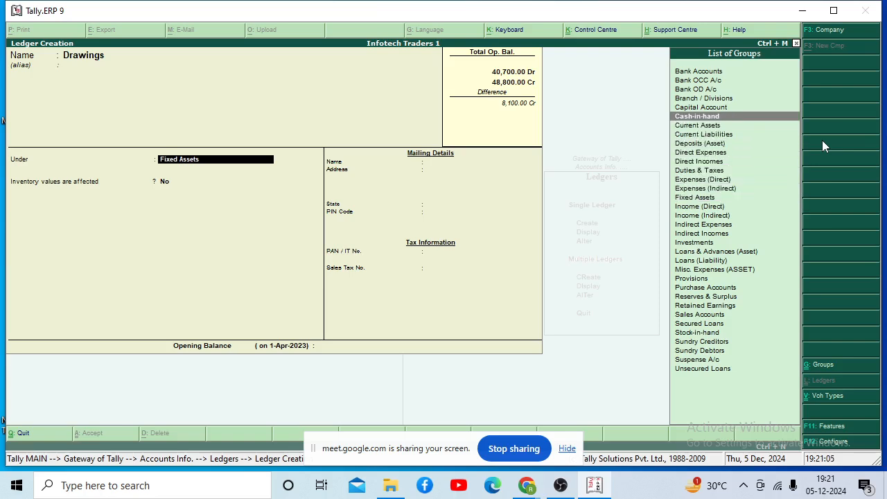
pyautogui.press('Up')
pyautogui.press('Return')
# Step: Keep inventory values off for the Drawings ledger, leave its address and tax details blank, and set its state to Not Applicable
pyautogui.press('Return')
pyautogui.press('Return')
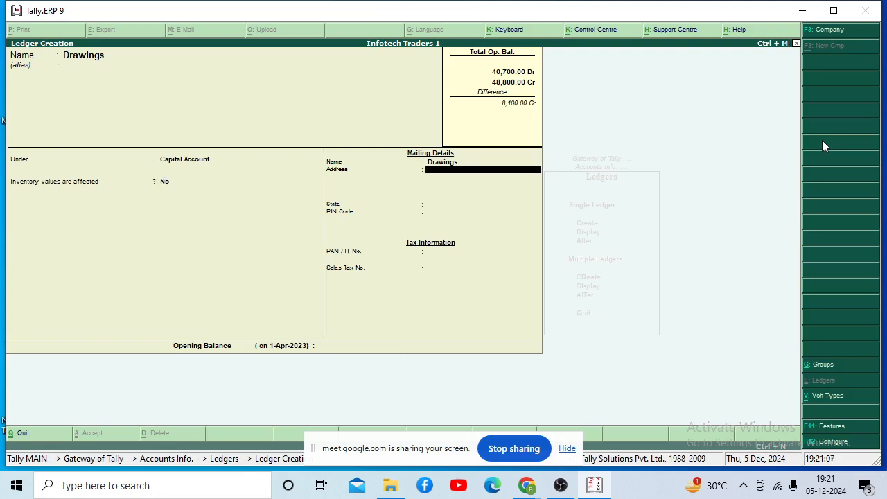
pyautogui.press('Return')
pyautogui.press('Return')
pyautogui.press('Return')
pyautogui.press('Return')
pyautogui.press('Return')
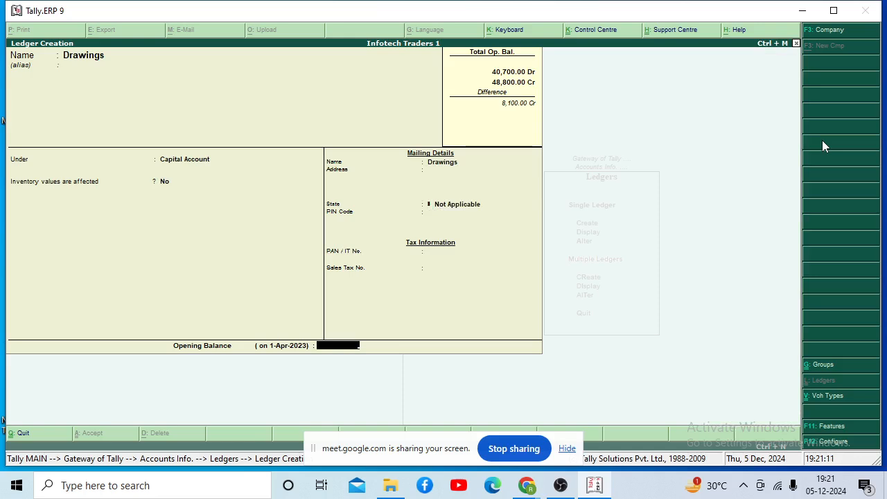
# Step: Set the Drawings ledger's opening balance to 500, switch it to Dr, and save the ledger
pyautogui.write('500')
pyautogui.press('Return')
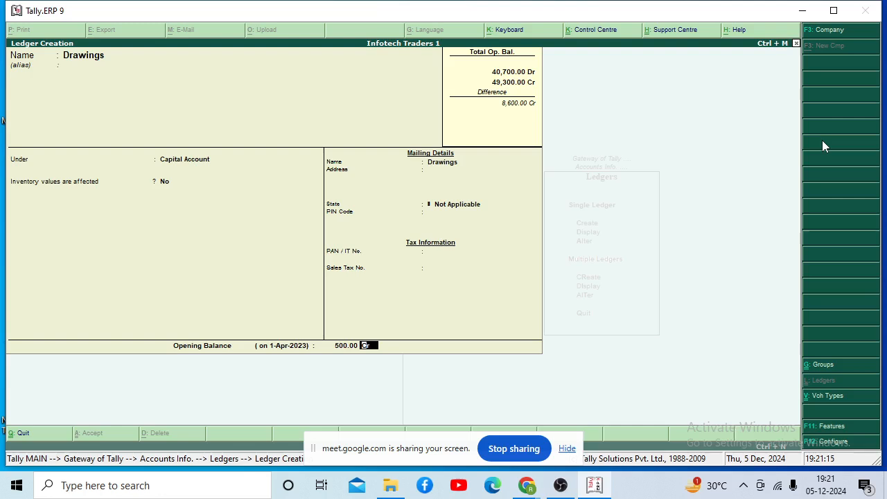
pyautogui.write('d')
pyautogui.press('Return')
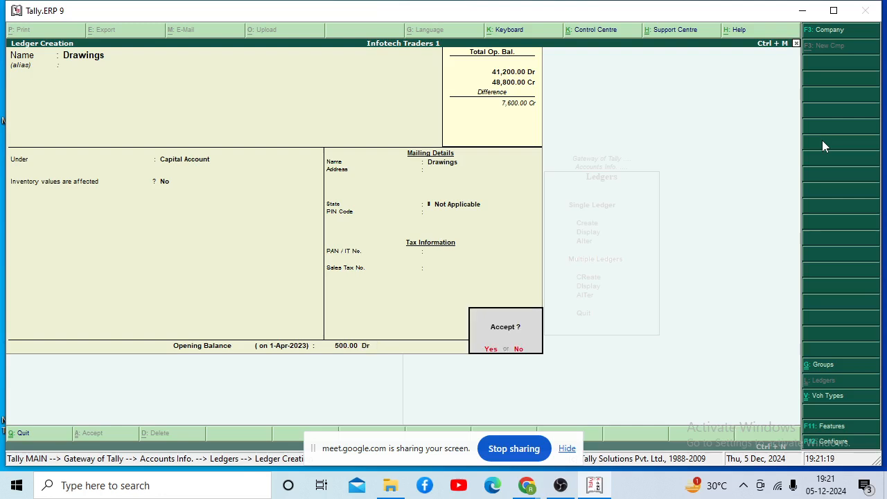
pyautogui.press('Return')
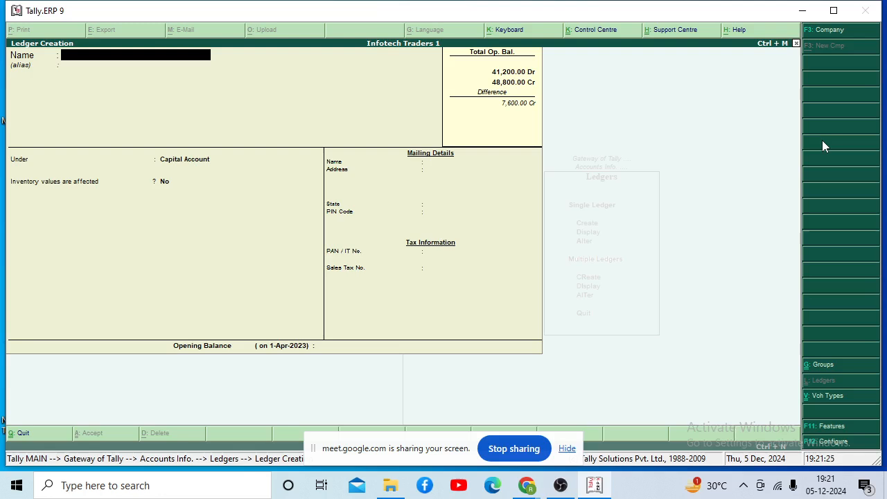
pyautogui.write('Cash  in Hand')
pyautogui.press('Return')
pyautogui.press('Return')
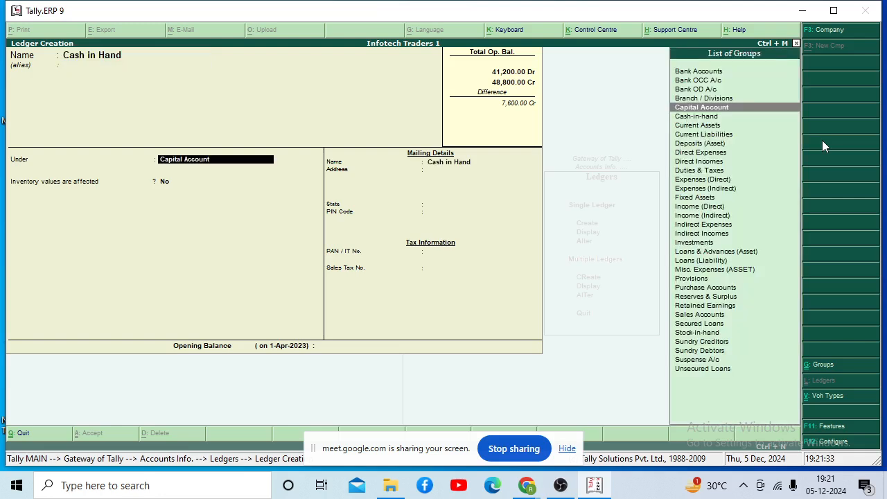
pyautogui.write('Ca')
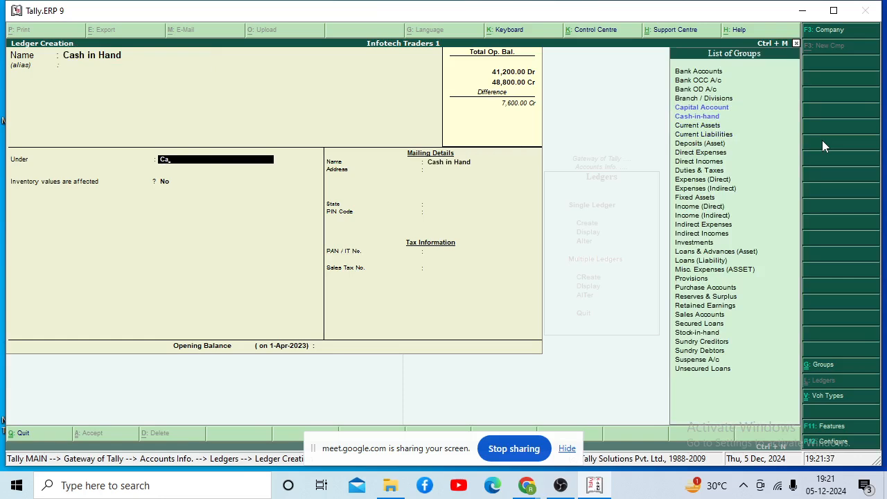
pyautogui.press('BackSpace')
pyautogui.press('BackSpace')
pyautogui.press('BackSpace')
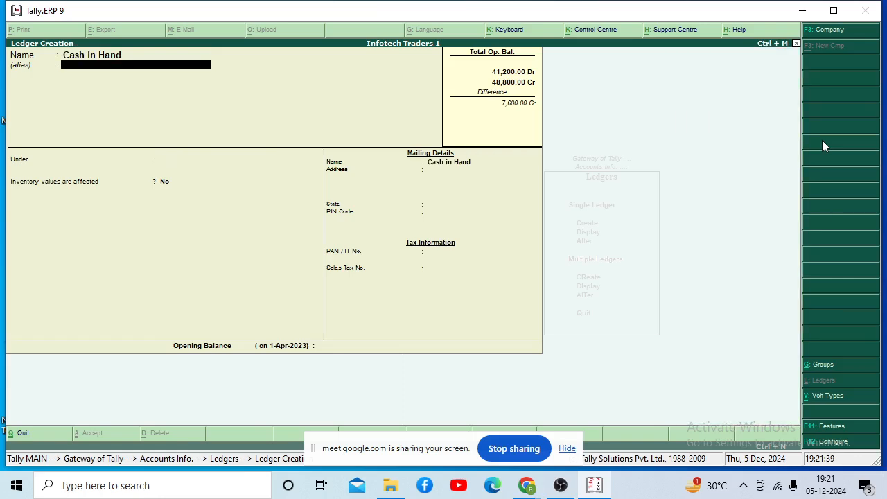
pyautogui.press('BackSpace')
pyautogui.press('Delete')
pyautogui.press('Delete')
pyautogui.press('Delete')
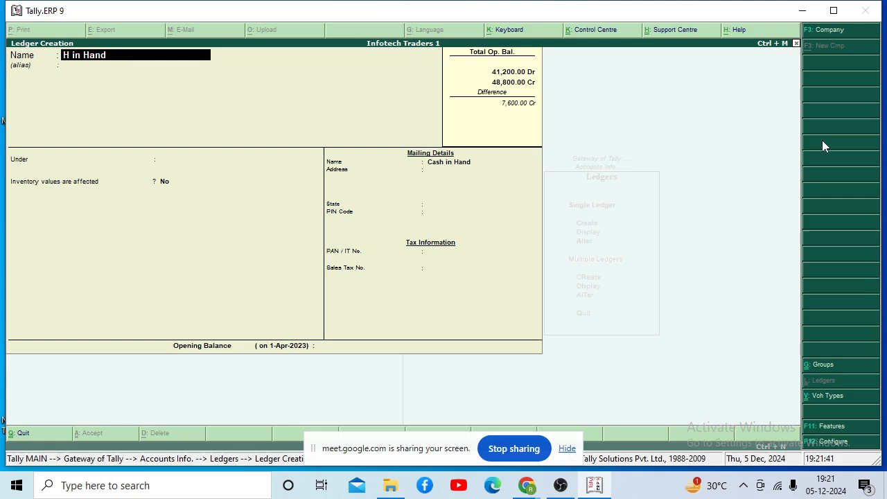
pyautogui.press('Delete')
pyautogui.press('Delete')
pyautogui.press('Delete')
pyautogui.press('Delete')
pyautogui.press('Delete')
pyautogui.press('Delete')
pyautogui.press('Delete')
pyautogui.press('Delete')
pyautogui.press('Delete')
pyautogui.write('Ca')
pyautogui.press('BackSpace')
pyautogui.press('BackSpace')
pyautogui.press('Escape')
pyautogui.press('Return')
# Step: Open the existing Cash ledger for alteration and keep its name
pyautogui.press('Down')
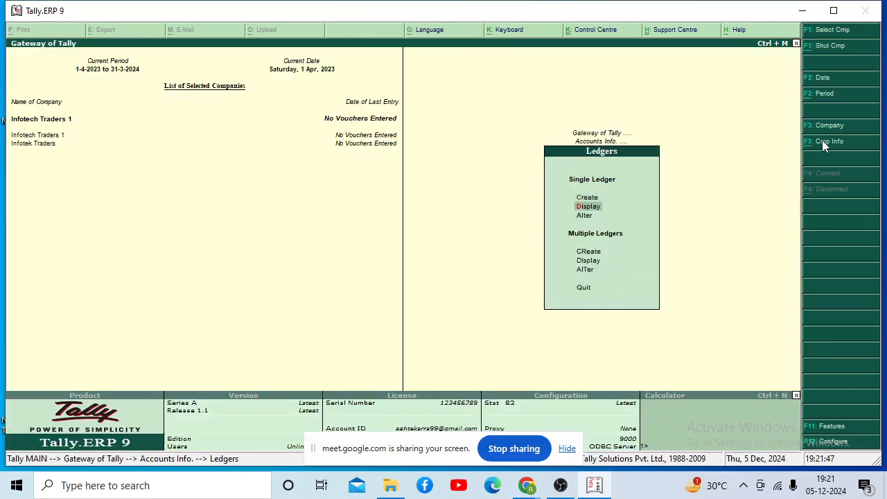
pyautogui.press('Down')
pyautogui.press('Return')
pyautogui.press('Down')
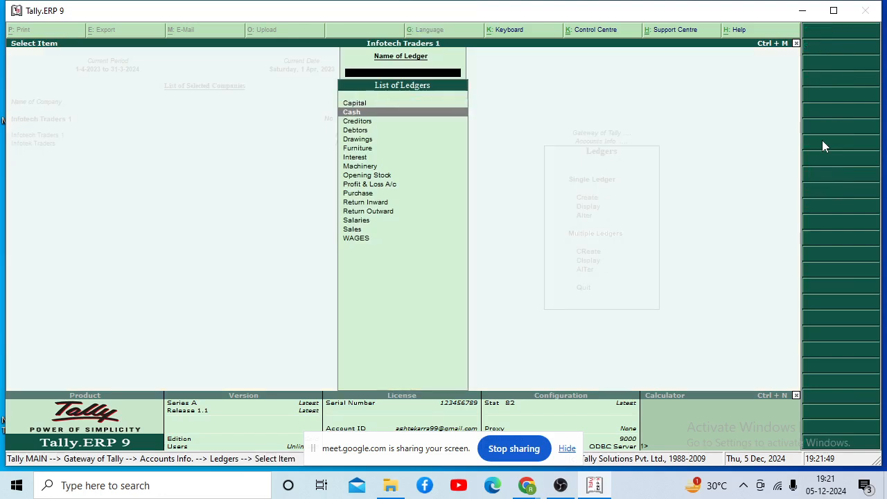
pyautogui.press('Return')
pyautogui.press('Return')
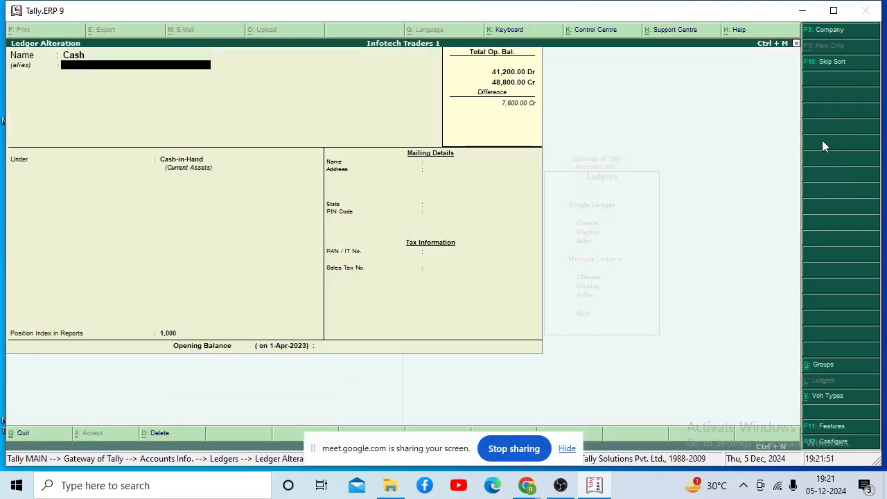
# Step: Set the Cash ledger's opening balance to 1,000 Dr, keep its other details, and save the alteration
pyautogui.press('Return')
pyautogui.press('Return')
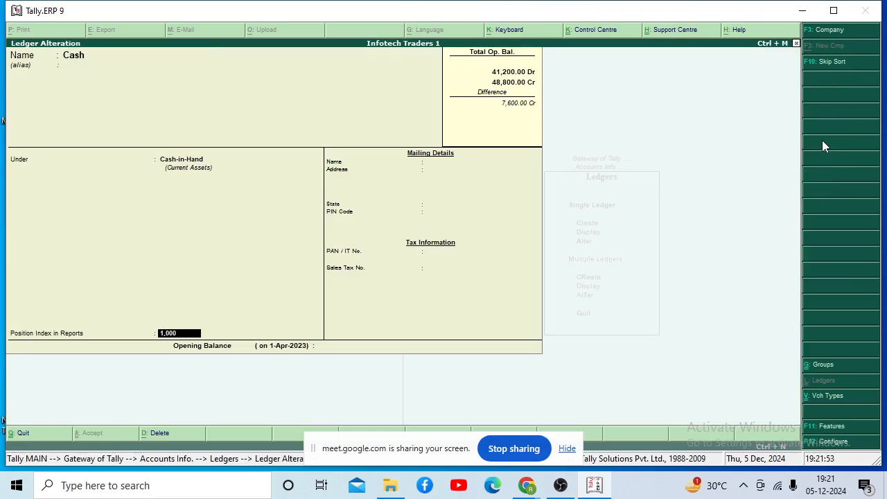
pyautogui.press('Return')
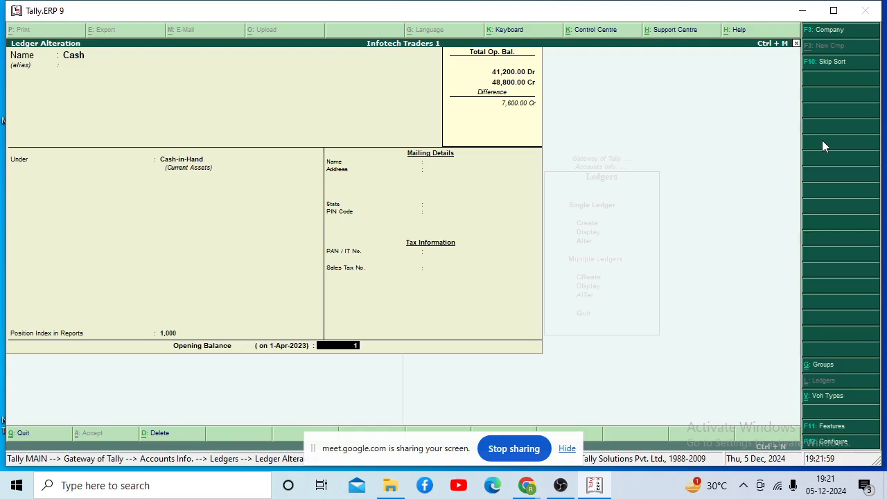
pyautogui.write('000')
pyautogui.press('Return')
pyautogui.press('Return')
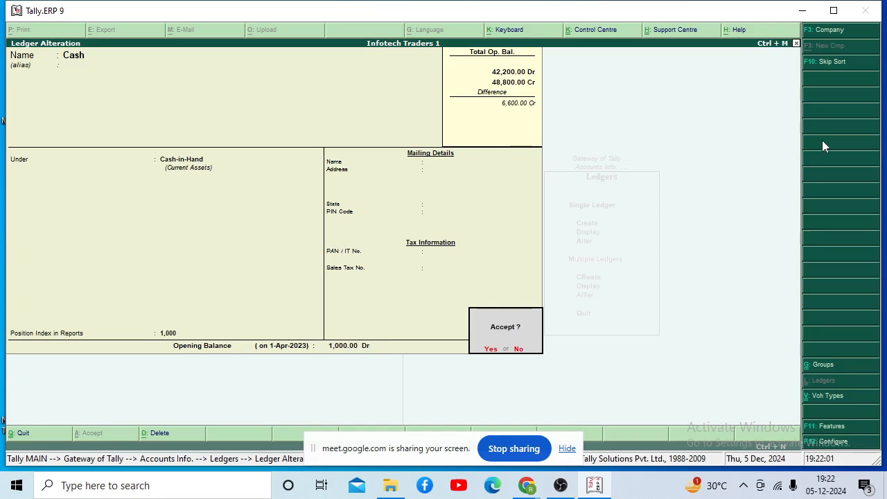
pyautogui.press('Return')
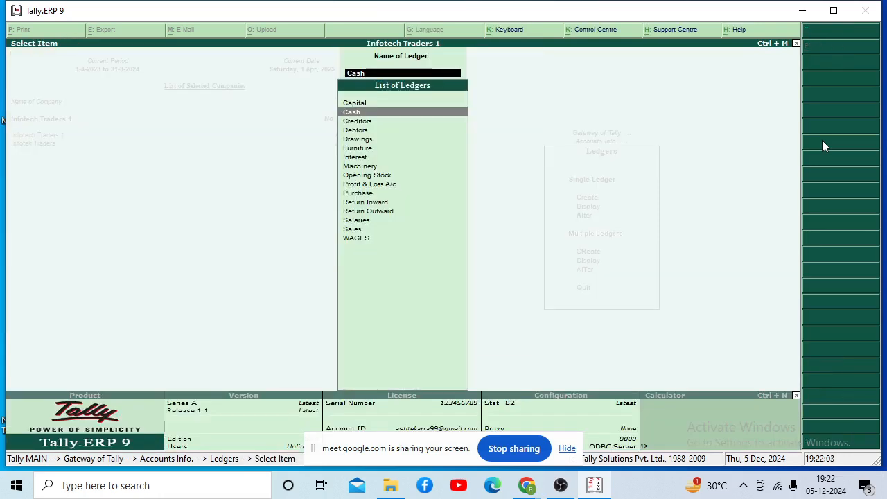
# Step: Leave ledger alteration and open a blank single-ledger creation form
pyautogui.press('Escape')
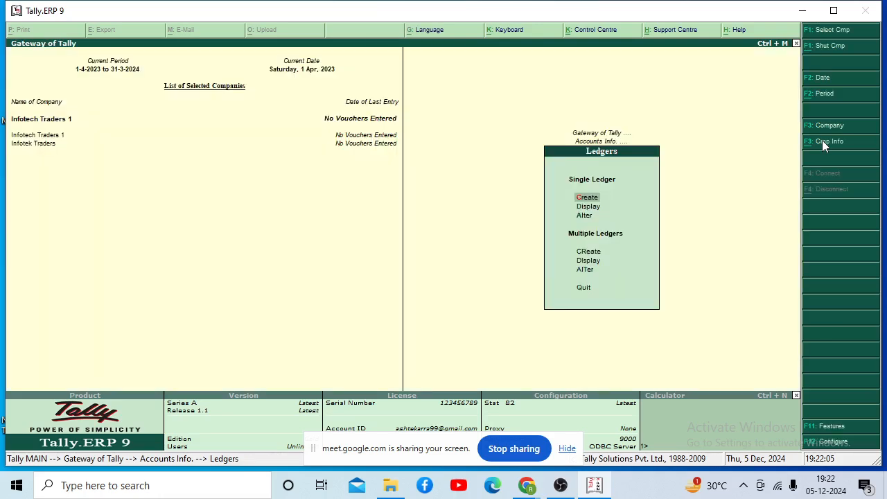
pyautogui.press('Escape')
pyautogui.press('Escape')
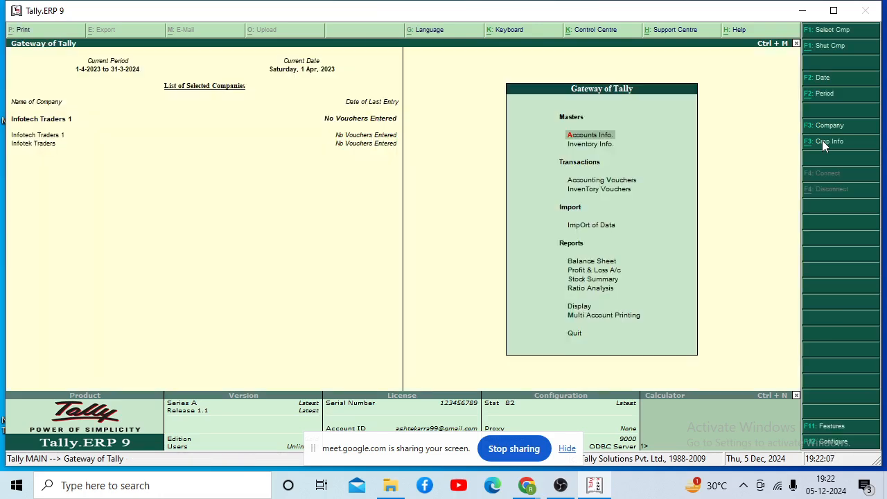
pyautogui.press('Down')
pyautogui.press('Up')
pyautogui.press('Return')
pyautogui.press('Down')
pyautogui.press('Return')
pyautogui.press('Down')
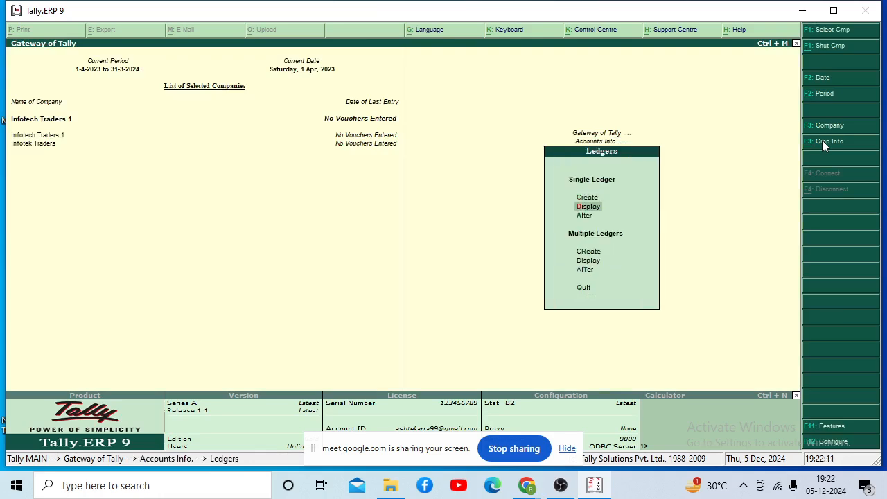
pyautogui.press('Up')
pyautogui.press('Return')
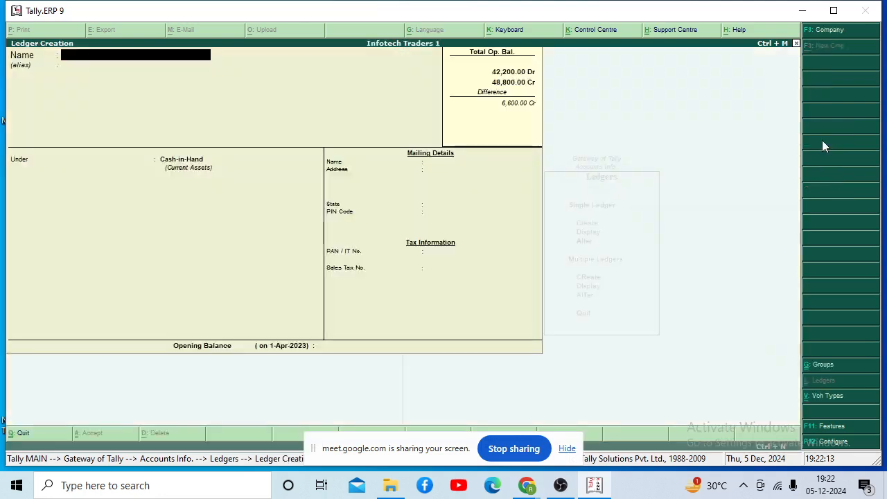
# Step: Name the new ledger Cash at Bank and place it under the Bank Accounts group
pyautogui.write('Cash at Bank')
pyautogui.press('Return')
pyautogui.press('Return')
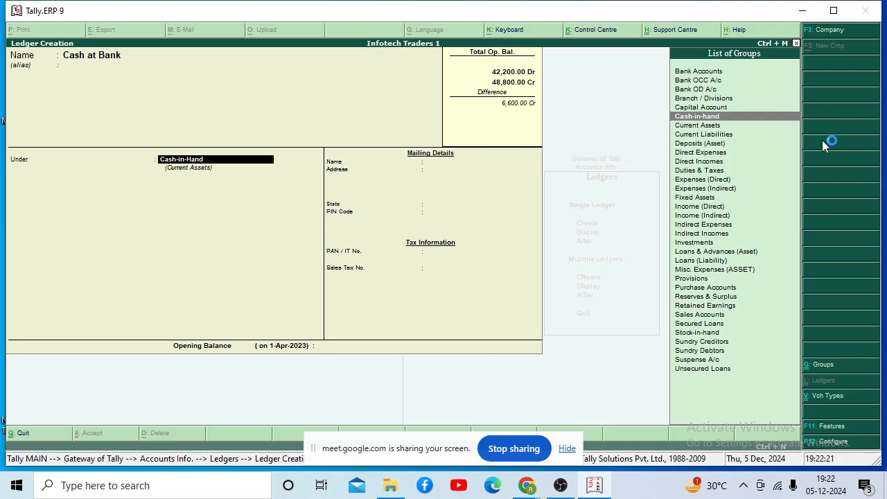
pyautogui.press('Up')
pyautogui.press('Up')
pyautogui.press('Up')
pyautogui.press('Up')
pyautogui.press('Up')
pyautogui.press('Return')
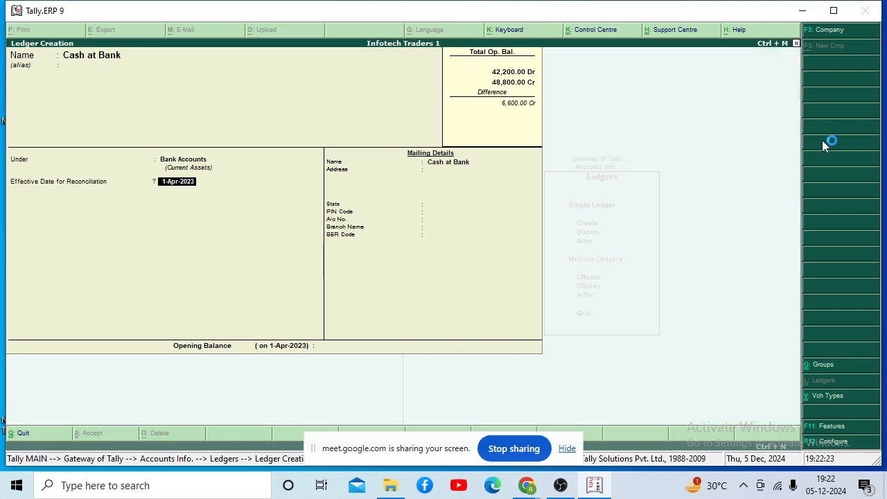
# Step: Keep the Cash at Bank ledger's reconciliation date and blank mailing details, set its opening balance to 5,000 Dr, and save it
pyautogui.press('Return')
pyautogui.press('Return')
pyautogui.press('Return')
pyautogui.press('Return')
pyautogui.press('Return')
pyautogui.press('Return')
pyautogui.press('Return')
pyautogui.press('Return')
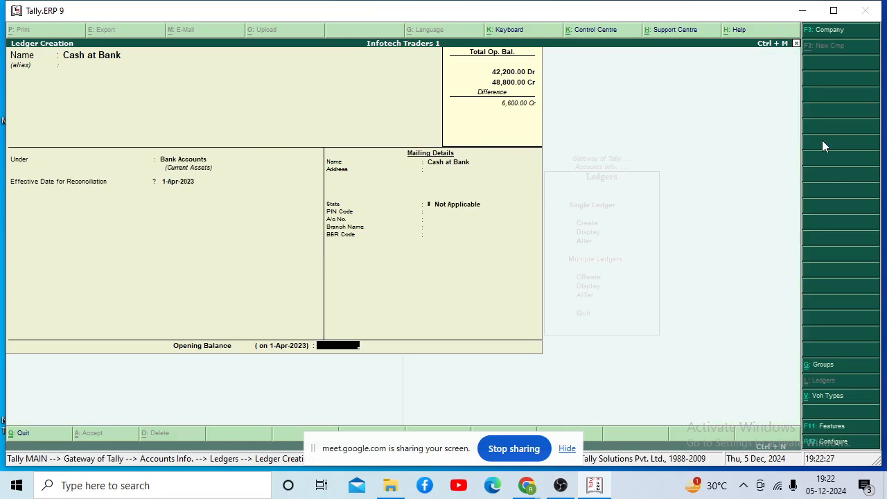
pyautogui.write('5000')
pyautogui.press('Return')
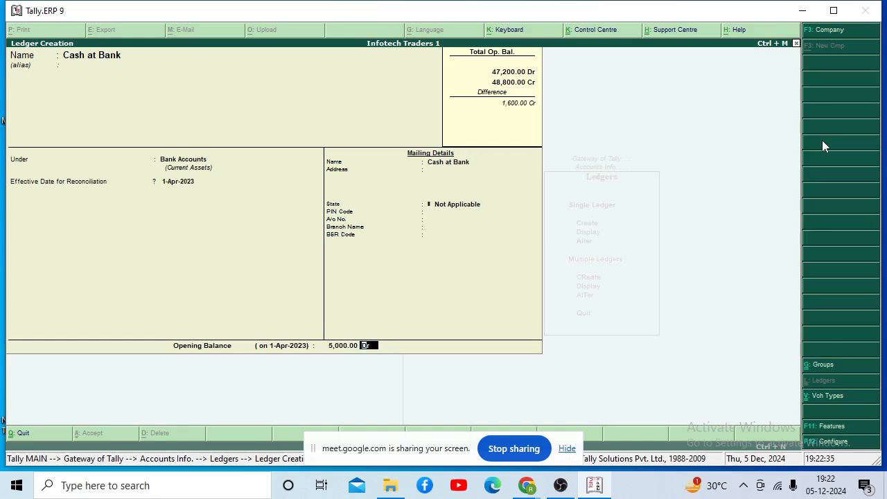
pyautogui.press('Return')
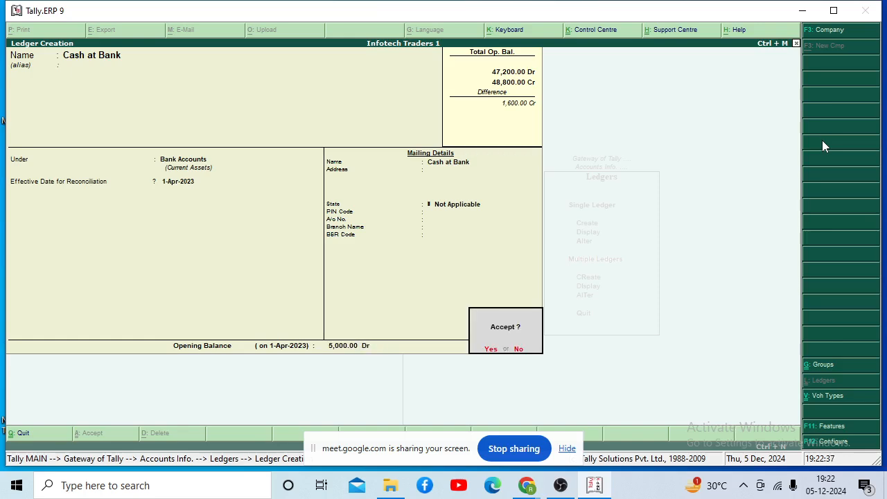
pyautogui.press('Return')
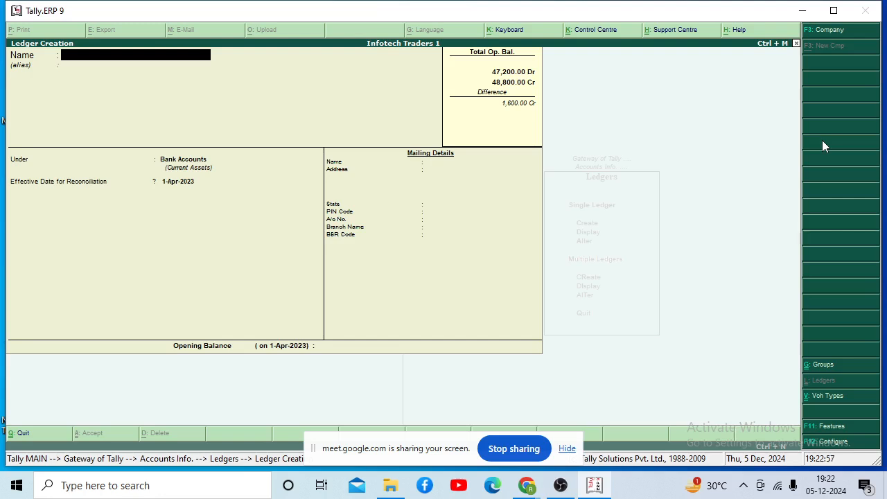
# Step: Leave ledger creation and open a new Purchase voucher in accounting voucher entry
pyautogui.press('Escape')
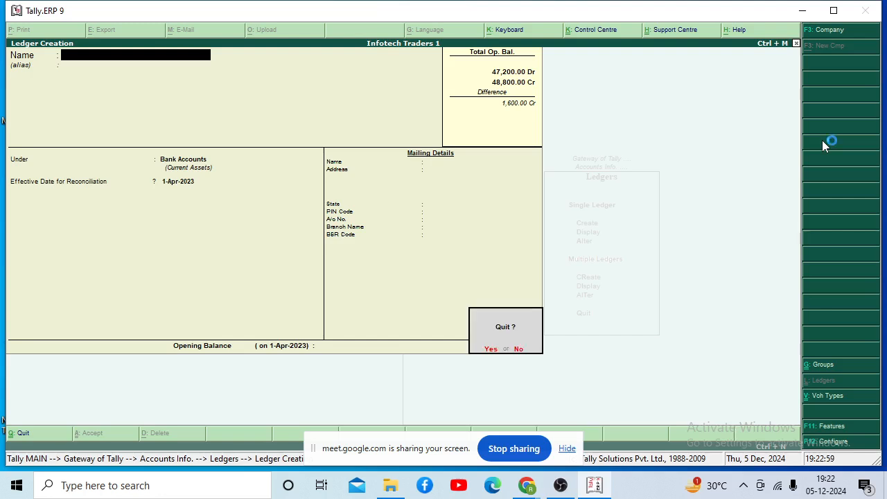
pyautogui.press('y')
pyautogui.press('Escape')
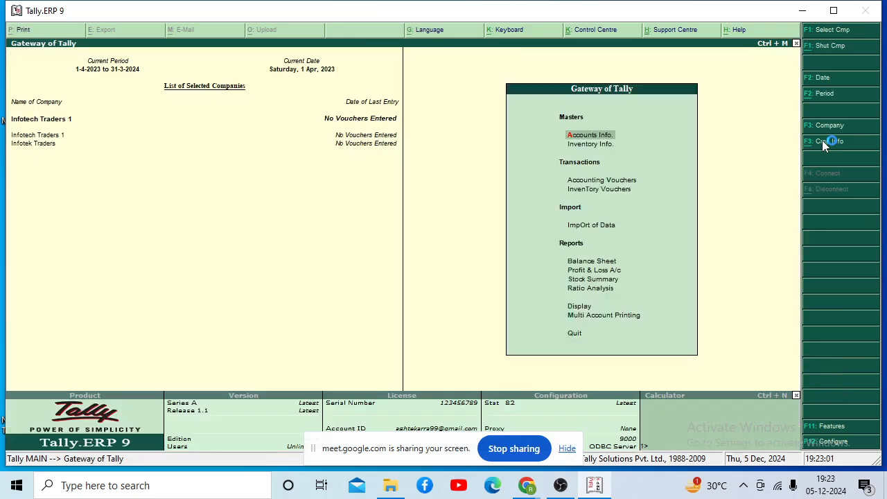
pyautogui.press('Down')
pyautogui.press('Down')
pyautogui.press('Return')
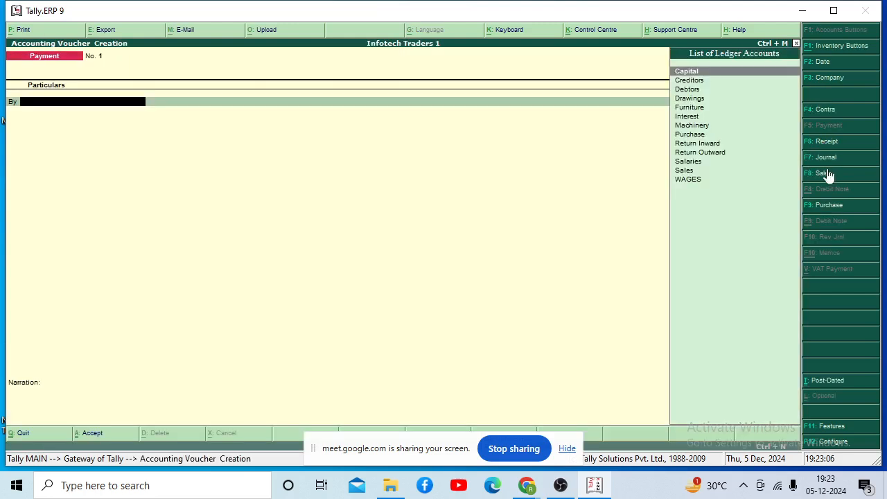
pyautogui.click(830, 206)
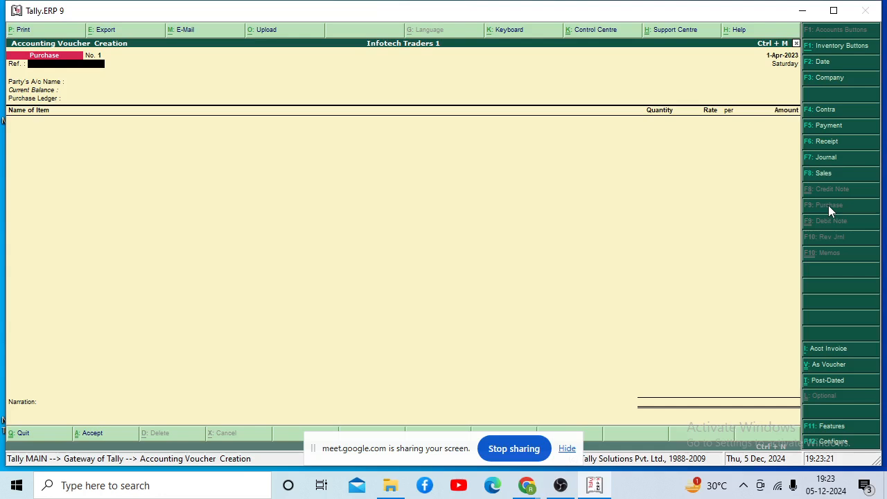
# Step: Give the purchase the reference 01/30-4-2023, choose Creditors as the party with its default supplier details, and select the Purchase ledger
pyautogui.write('1/30-4-2023')
pyautogui.press('Return')
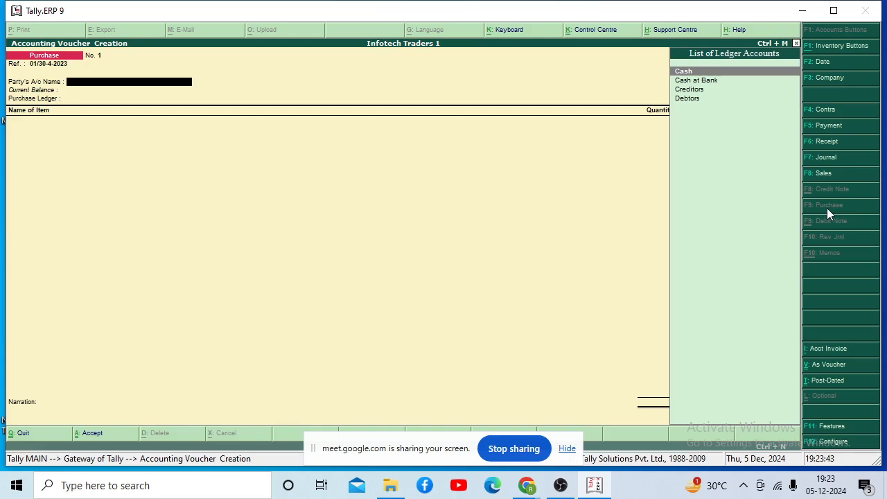
pyautogui.press('Down')
pyautogui.press('Down')
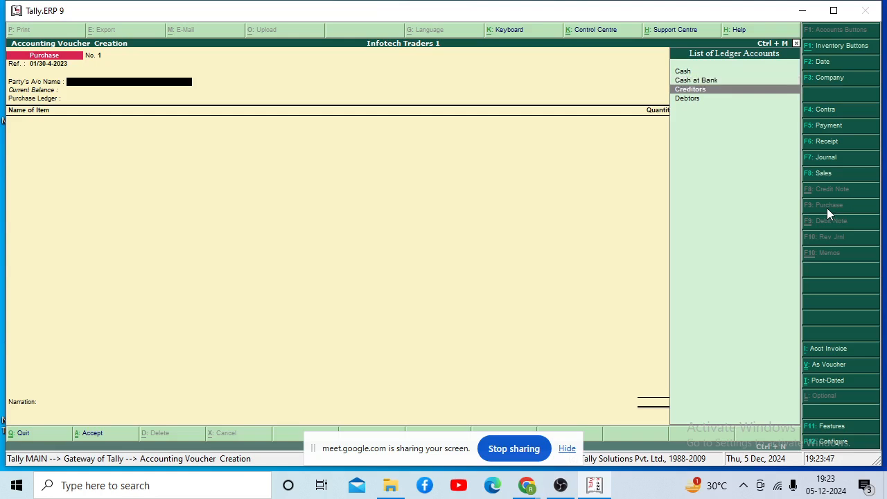
pyautogui.press('Return')
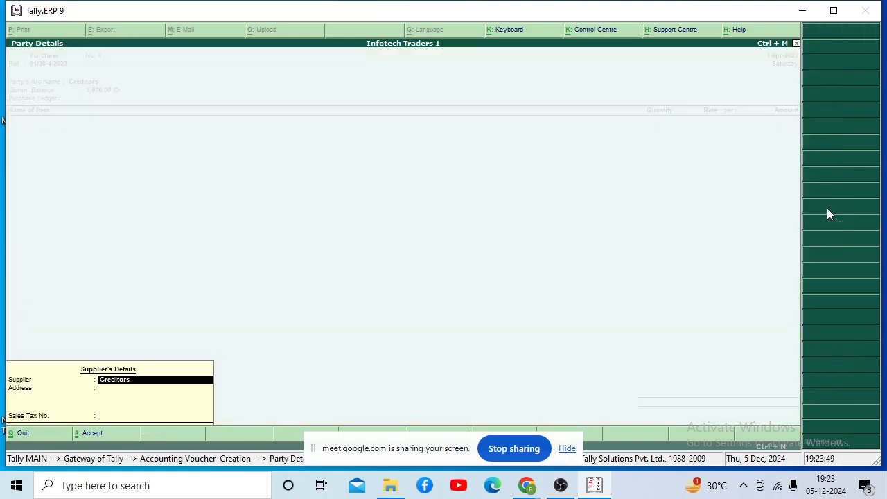
pyautogui.press('Return')
pyautogui.press('Return')
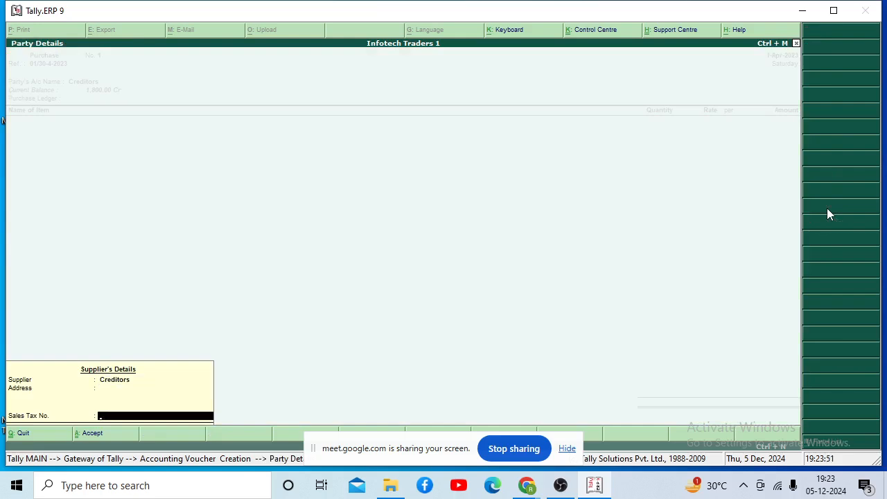
pyautogui.press('Return')
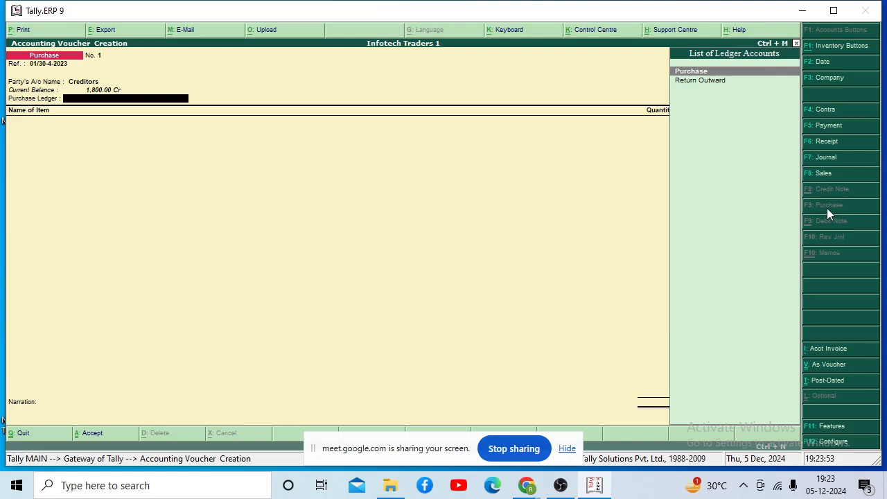
pyautogui.press('Return')
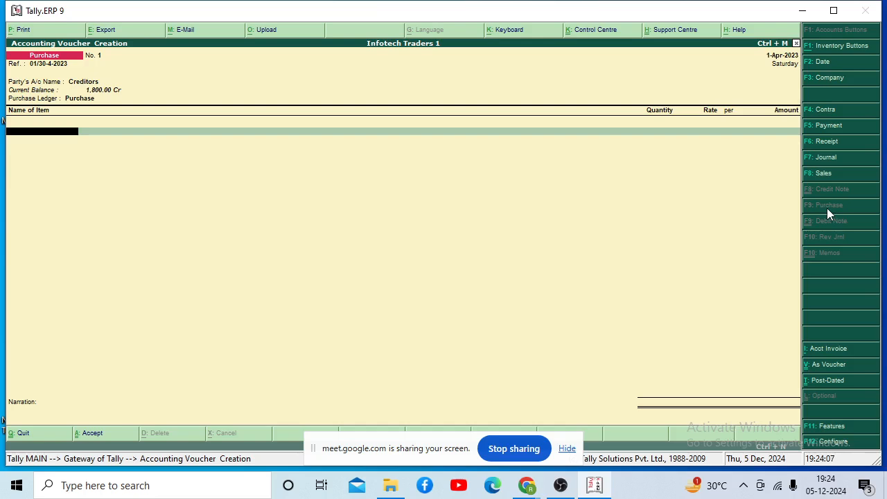
# Step: Switch the purchase entry to voucher mode and credit Creditors with 3,000 as new reference 01/30-4-2023
pyautogui.click(821, 365)
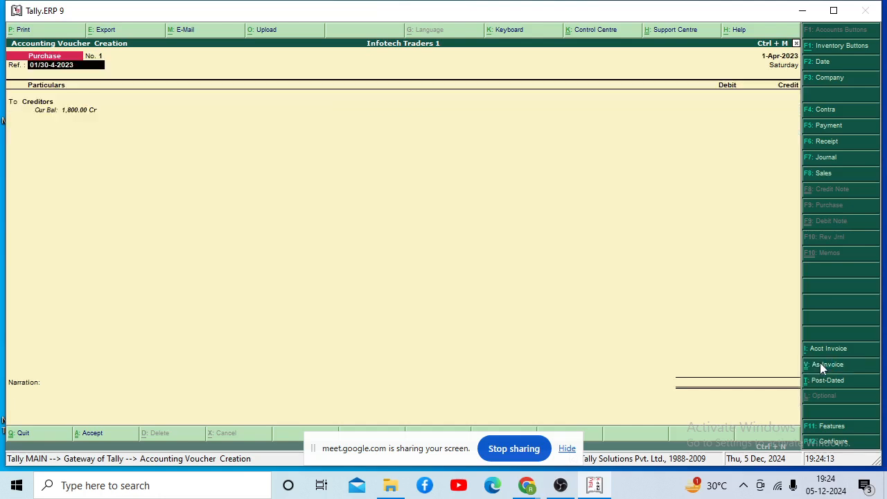
pyautogui.press('Return')
pyautogui.press('Return')
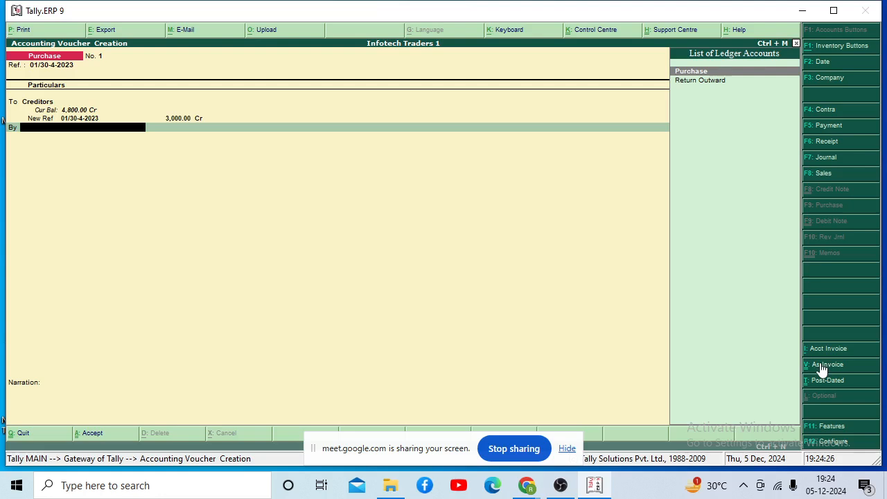
# Step: Debit the Purchase ledger with 3,000, skip the inventory allocation and narration, and save the purchase voucher
pyautogui.press('Return')
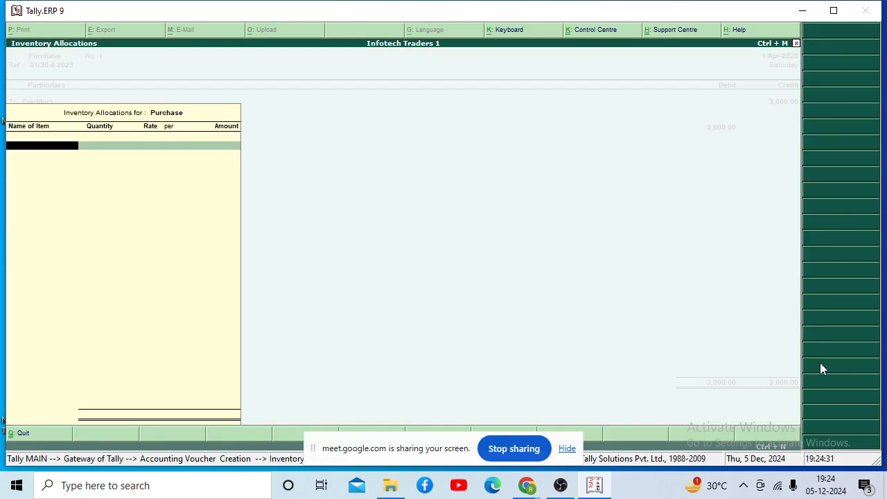
pyautogui.press('Escape')
pyautogui.press('Return')
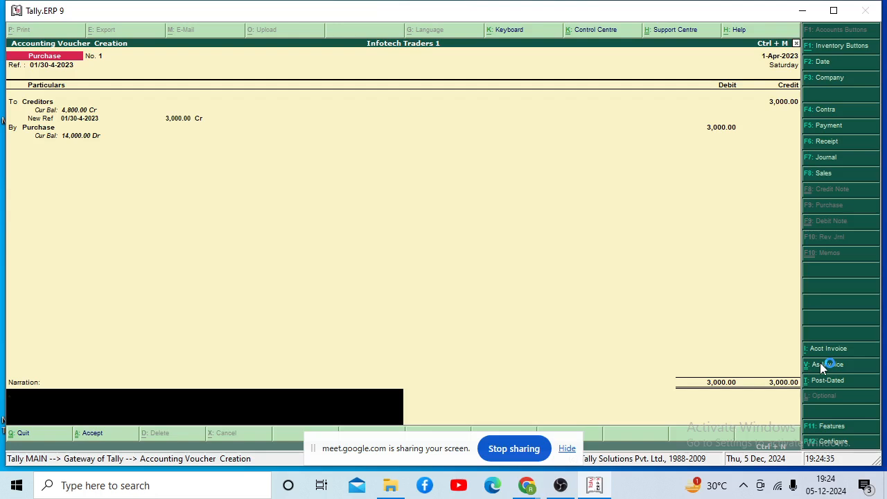
pyautogui.press('Return')
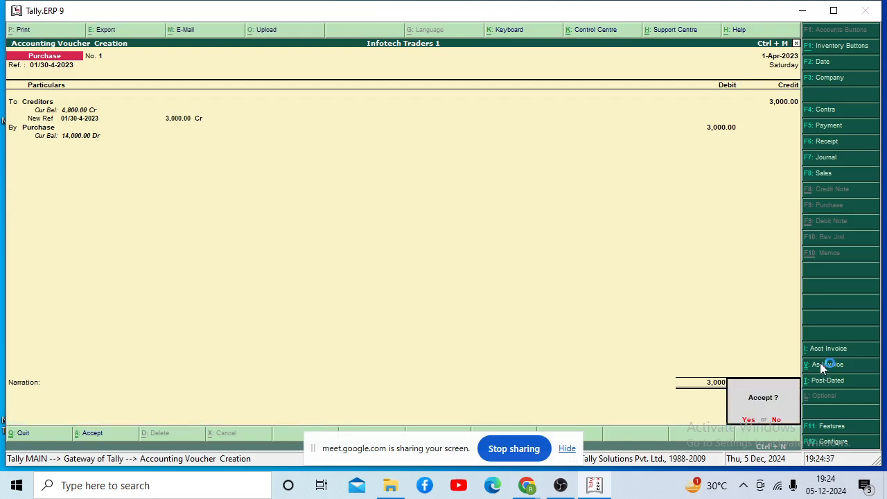
pyautogui.press('Return')
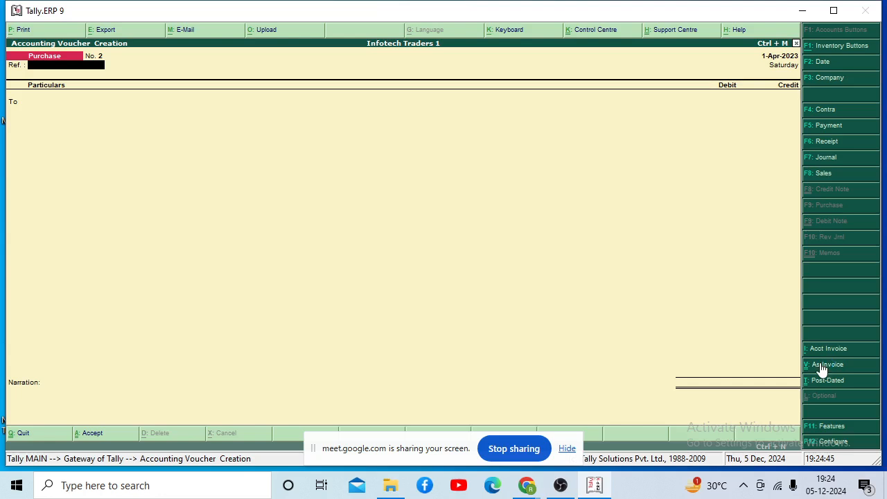
# Step: Open a Sales voucher in voucher mode and enter the reference 01/30-4-2023
pyautogui.click(826, 174)
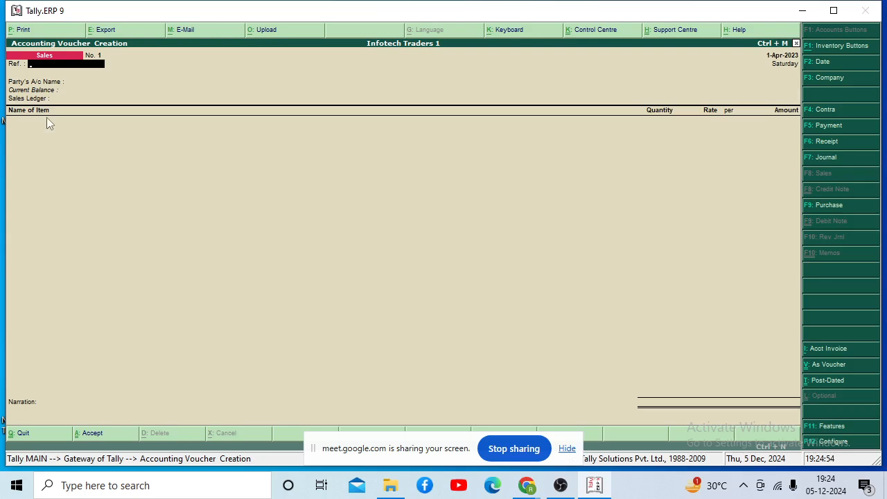
pyautogui.click(841, 368)
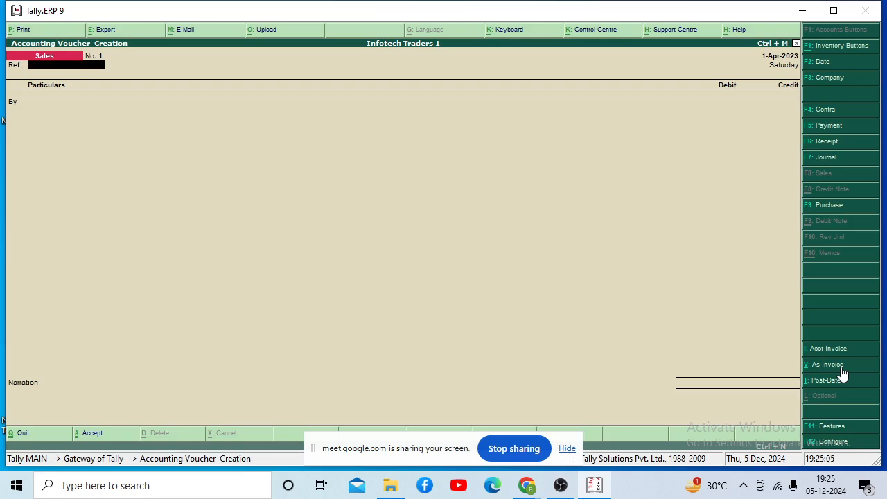
pyautogui.write('1/30-4-2023')
pyautogui.press('Return')
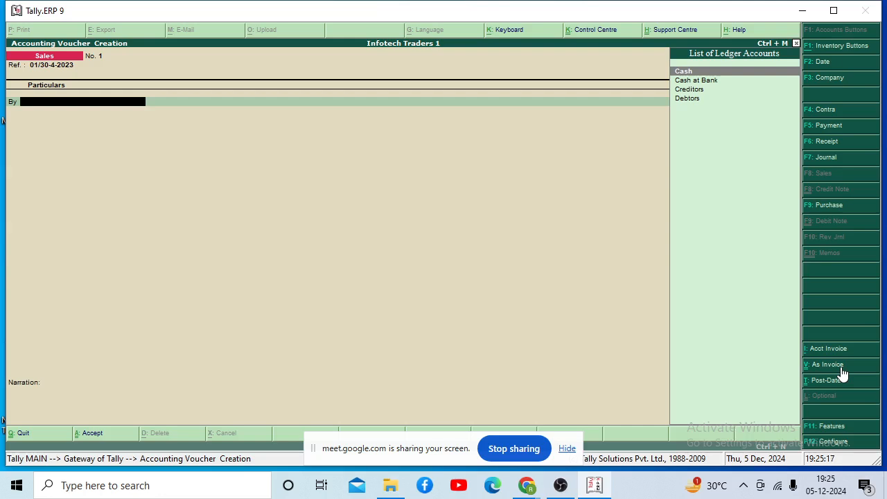
# Step: Debit Debtors with 9,000 and allocate the amount to new reference 01/30-4-2023
pyautogui.write('Deb')
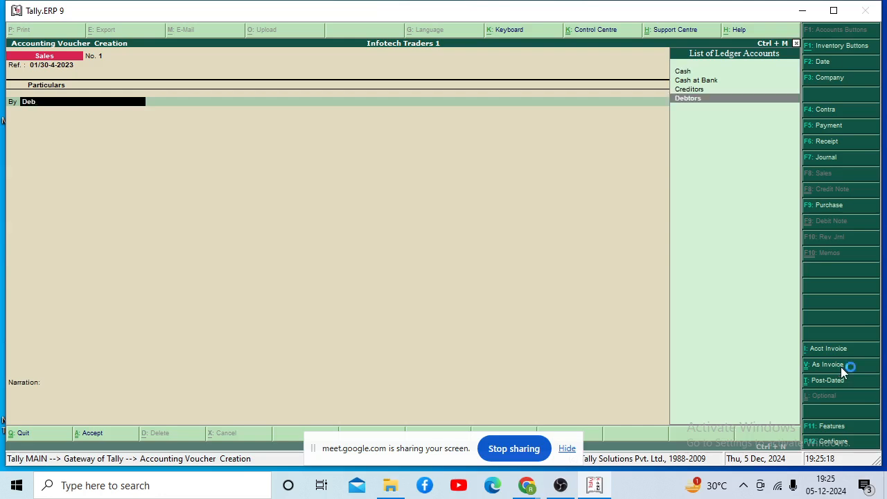
pyautogui.press('Return')
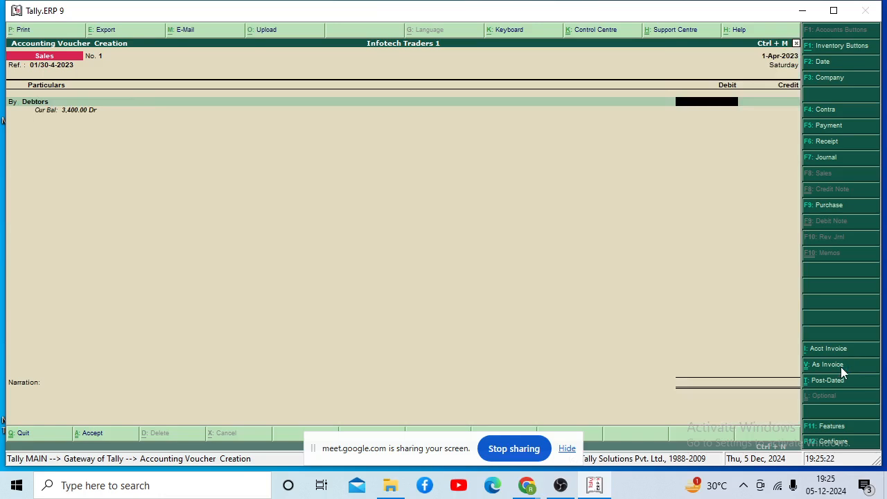
pyautogui.write('000')
pyautogui.press('Return')
pyautogui.press('Return')
pyautogui.press('Return')
pyautogui.press('Return')
pyautogui.press('Return')
pyautogui.press('Return')
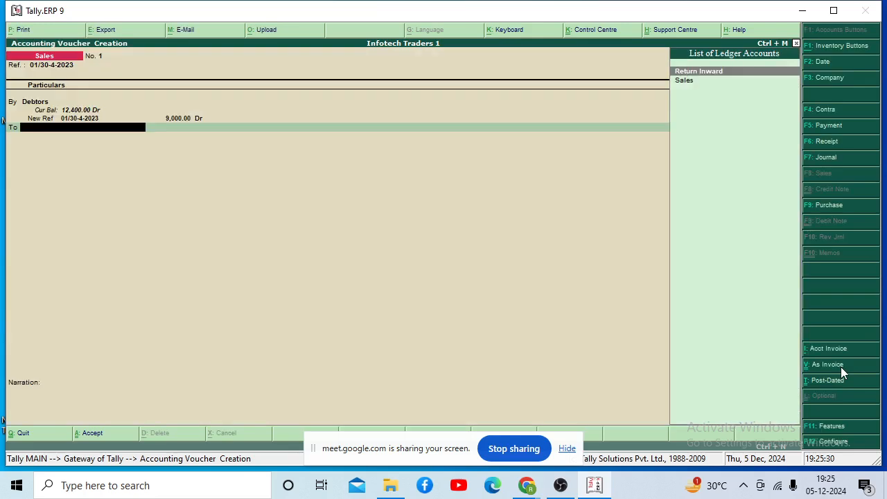
# Step: Credit the Sales ledger with 9,000, leave the narration blank, and save the sales voucher
pyautogui.press('Down')
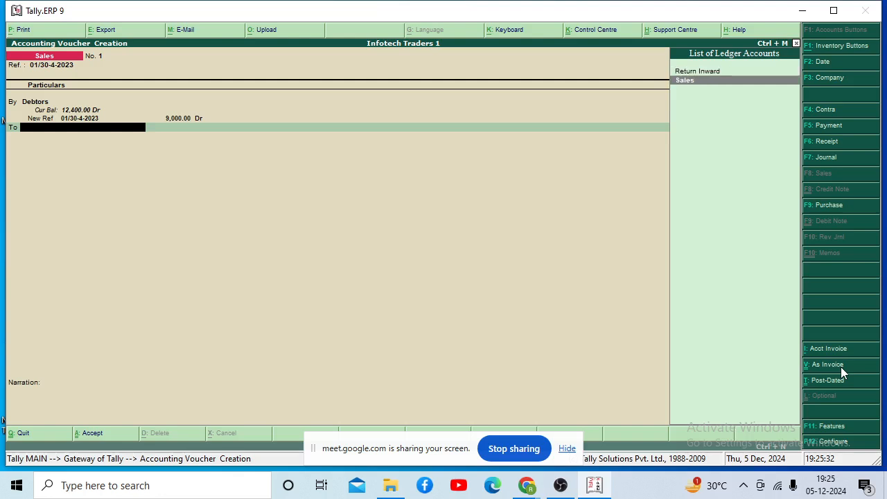
pyautogui.press('Return')
pyautogui.press('Return')
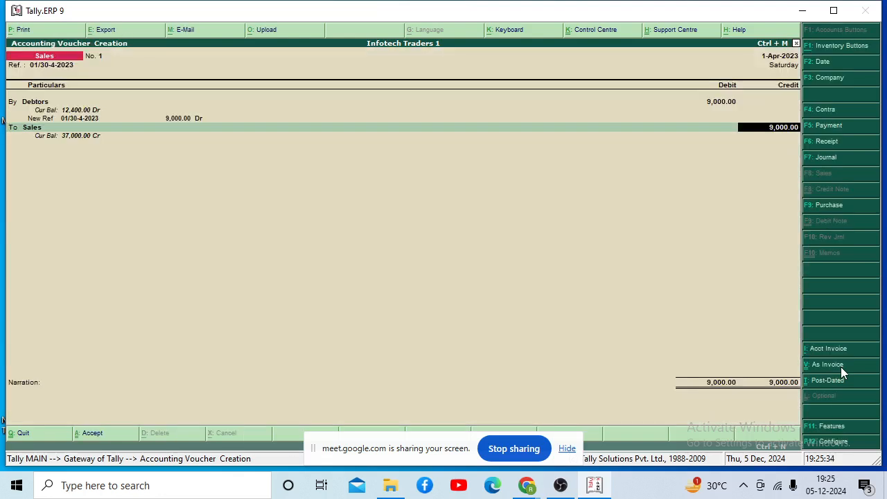
pyautogui.press('Return')
pyautogui.press('Return')
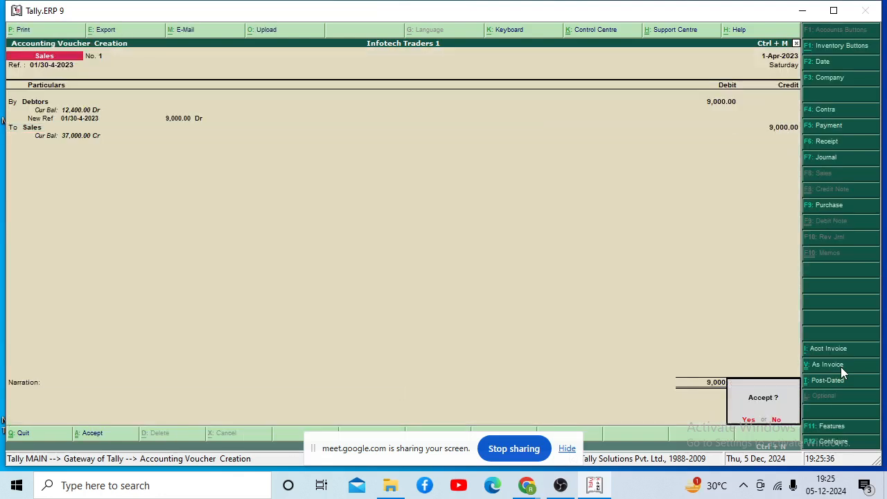
pyautogui.press('Return')
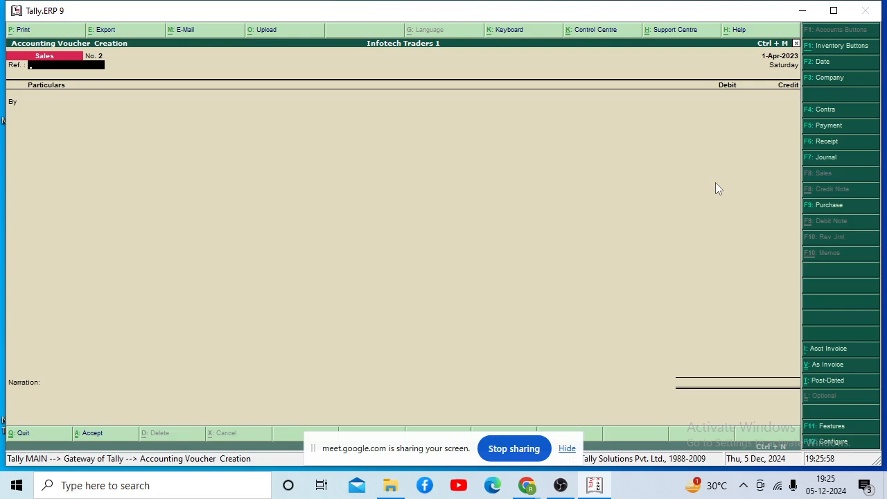
# Step: Leave voucher entry and open the Account Books from the company's display reports
pyautogui.press('Escape')
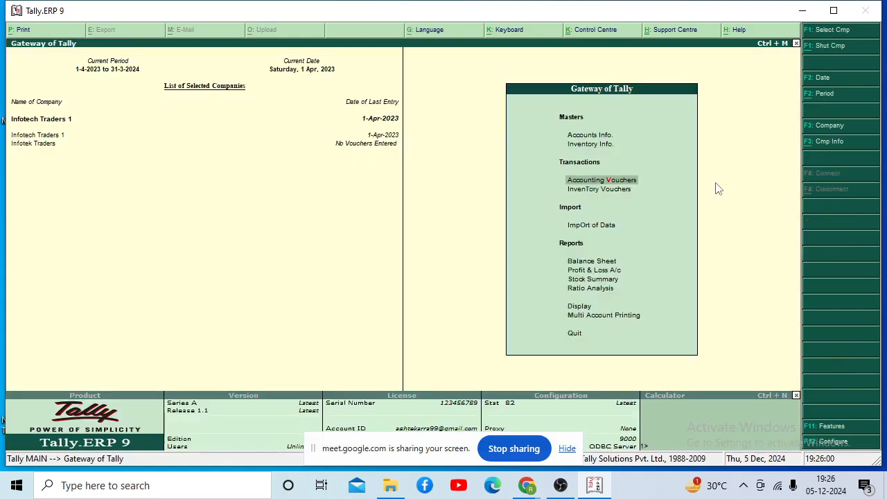
pyautogui.press('Down')
pyautogui.press('Down')
pyautogui.press('Down')
pyautogui.press('Down')
pyautogui.press('Down')
pyautogui.press('Down')
pyautogui.press('Down')
pyautogui.press('Return')
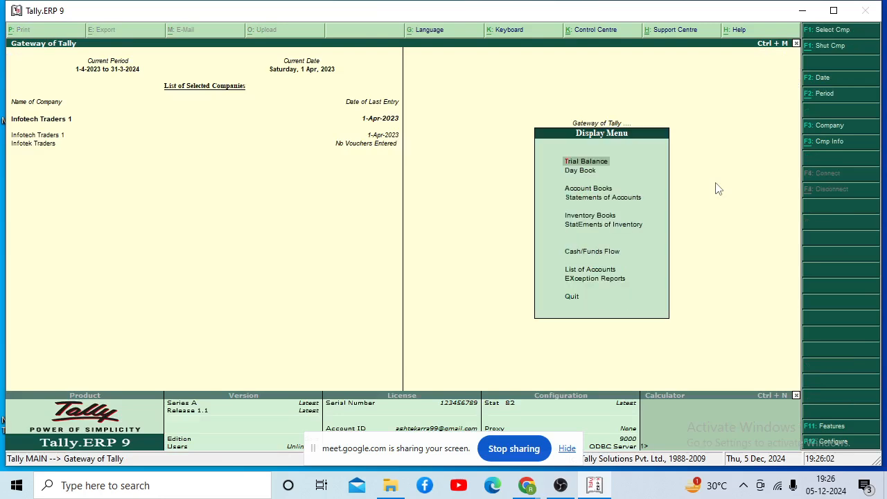
pyautogui.press('Down')
pyautogui.press('Down')
pyautogui.press('Return')
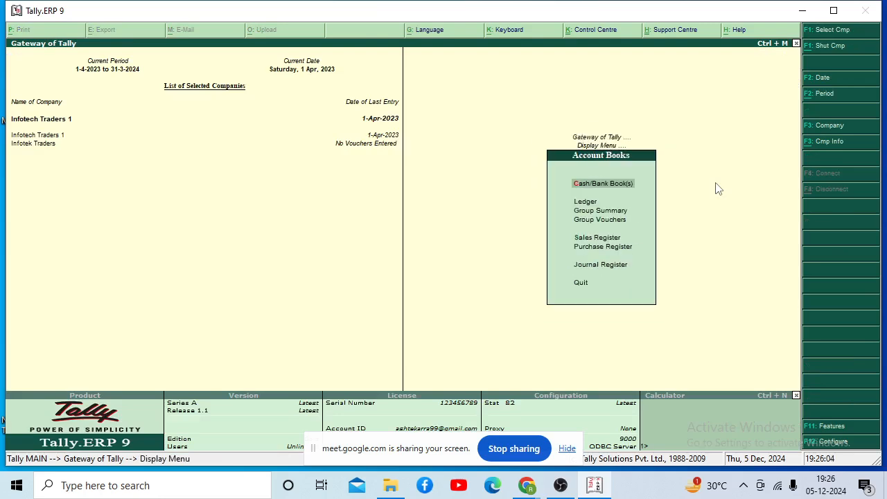
# Step: Open the Purchase Register and list the purchase vouchers for April
pyautogui.press('Down')
pyautogui.press('Down')
pyautogui.press('Down')
pyautogui.press('Down')
pyautogui.press('Down')
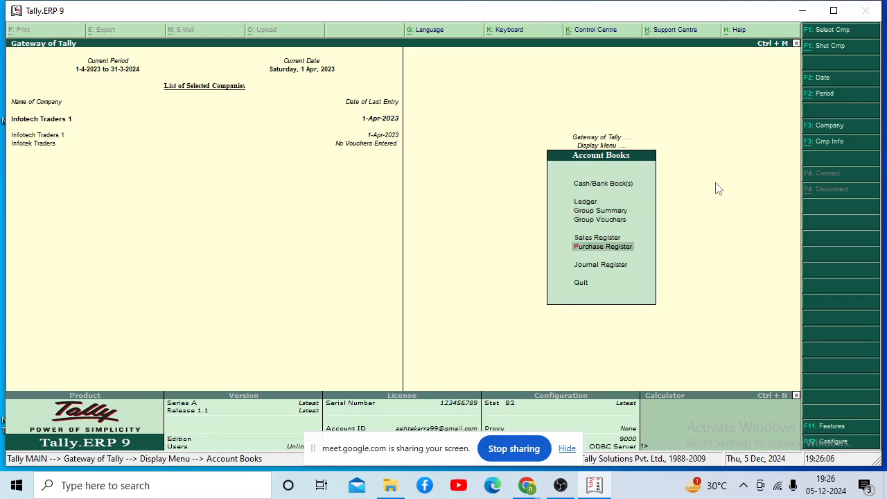
pyautogui.press('Return')
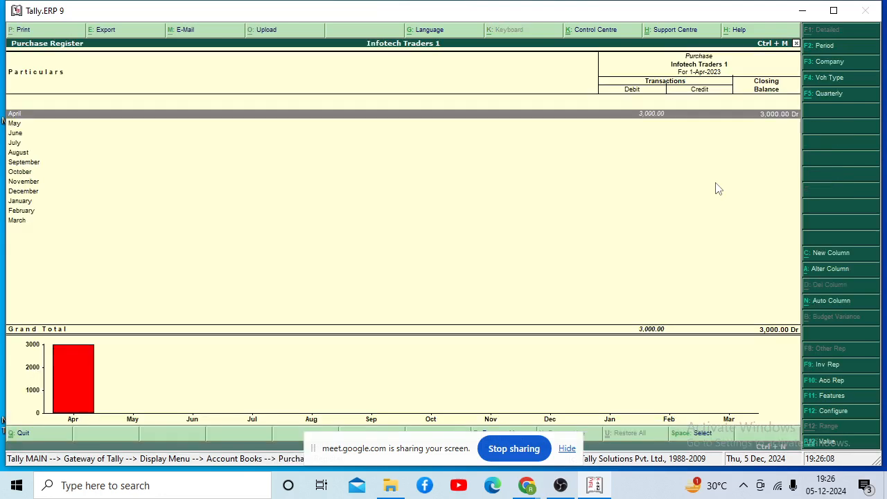
pyautogui.press('Return')
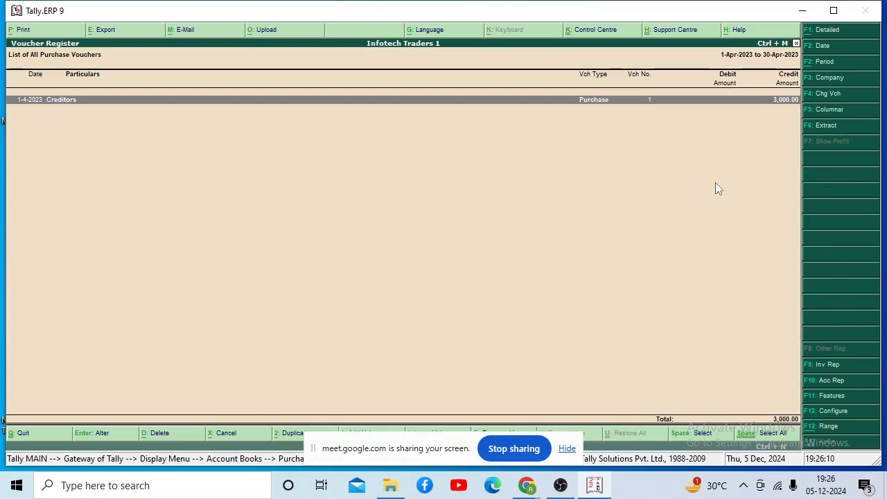
pyautogui.click(827, 46)
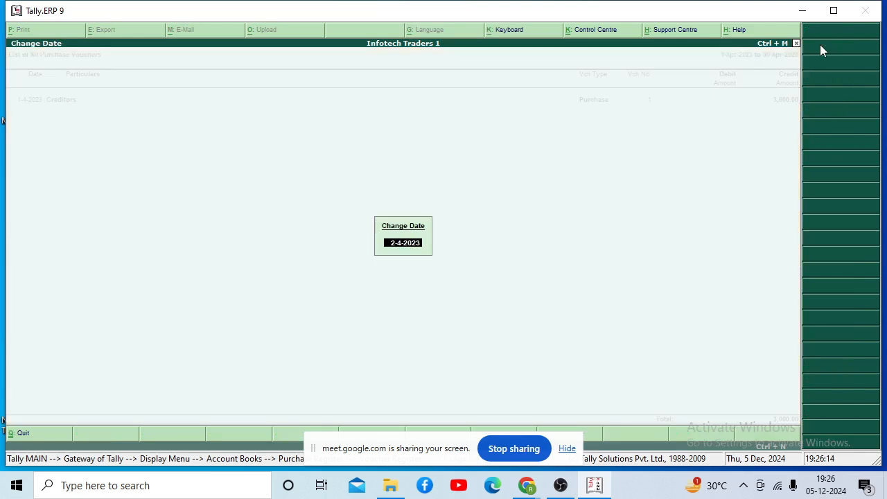
pyautogui.write('30-4-2023')
pyautogui.press('Return')
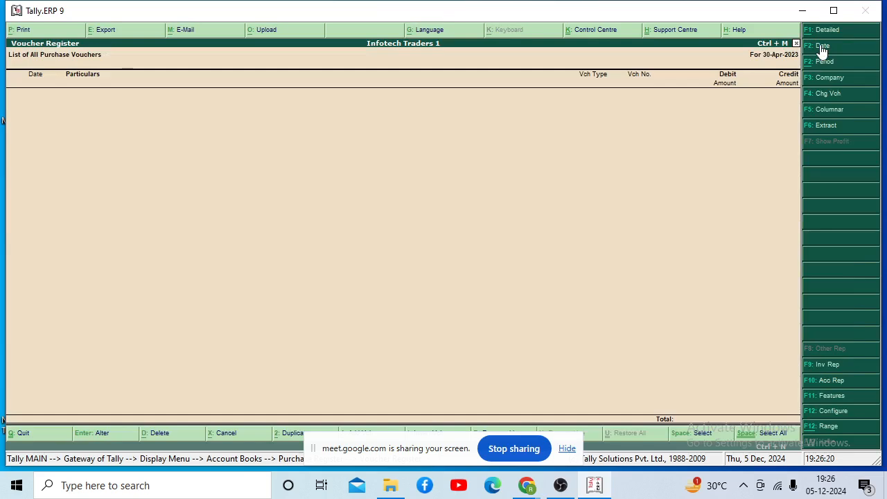
pyautogui.press('Escape')
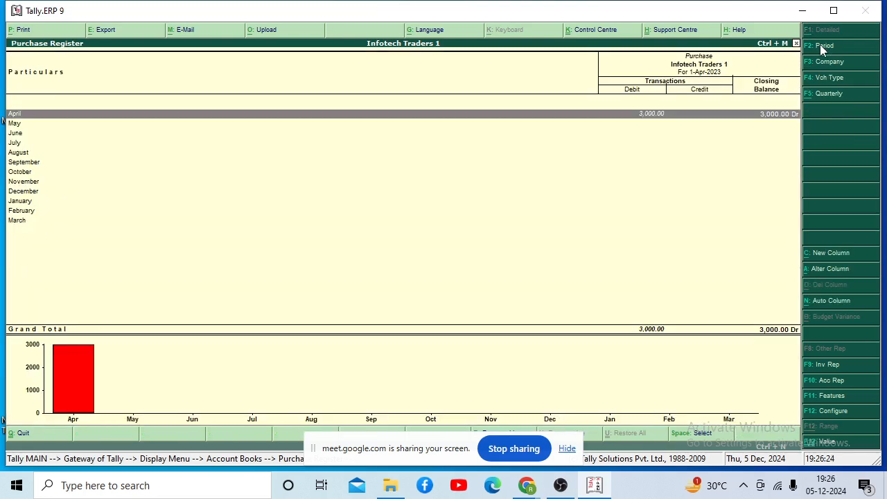
# Step: Open April's Creditors purchase voucher for alteration and set its voucher date to 30-4-2023
pyautogui.press('Return')
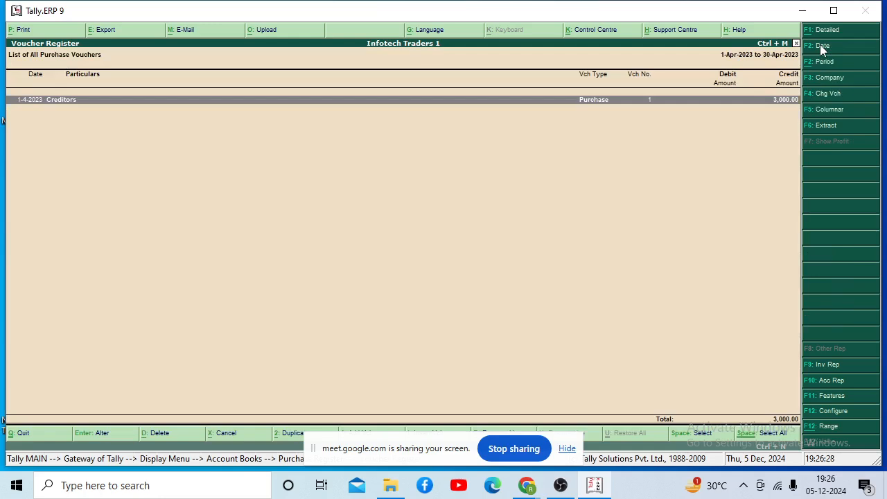
pyautogui.press('Return')
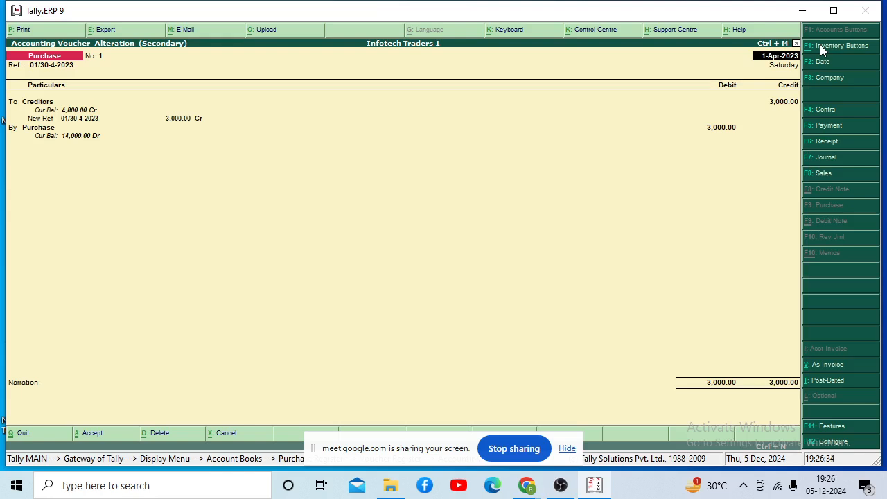
pyautogui.click(820, 67)
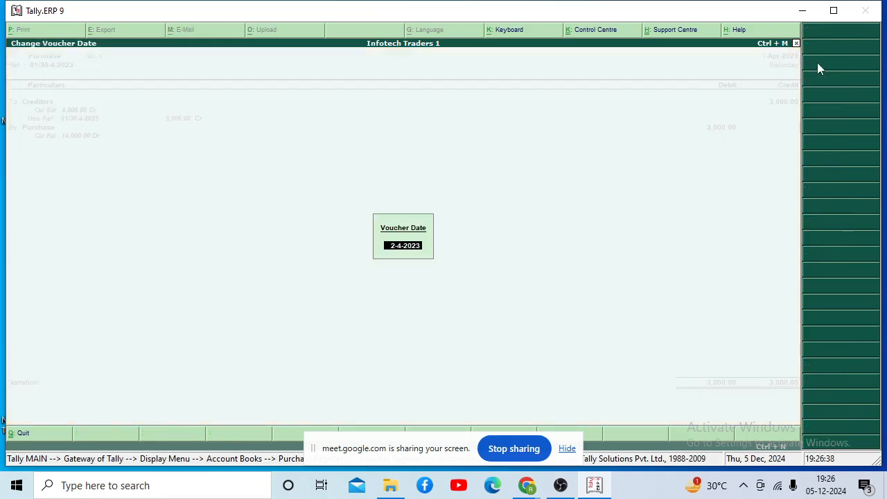
pyautogui.write('30-4-')
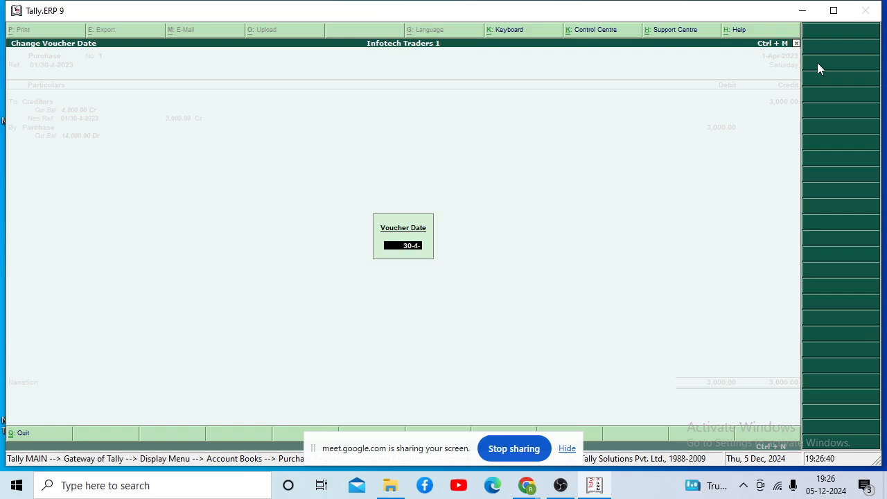
pyautogui.write('2023')
pyautogui.press('Return')
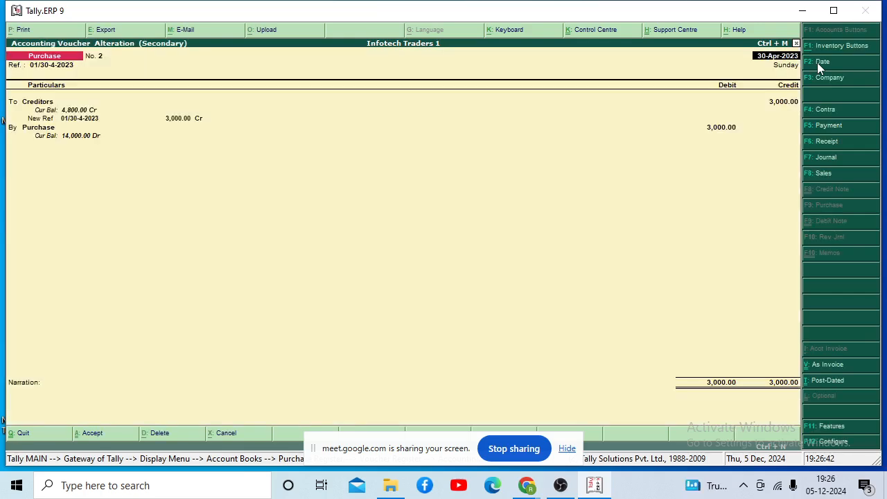
# Step: Keep the purchase voucher's reference, ledger entries, bill allocation and blank narration, and save the altered voucher
pyautogui.press('Return')
pyautogui.press('Return')
pyautogui.press('Return')
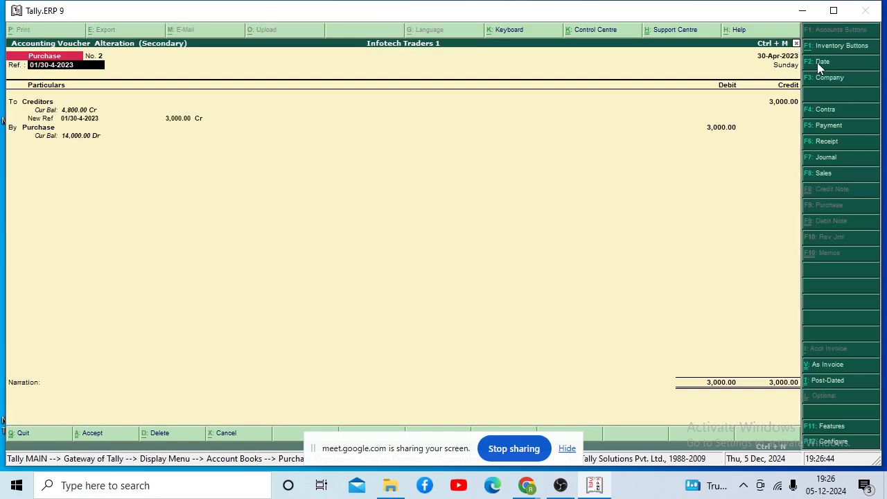
pyautogui.press('Return')
pyautogui.press('Return')
pyautogui.press('Return')
pyautogui.press('Return')
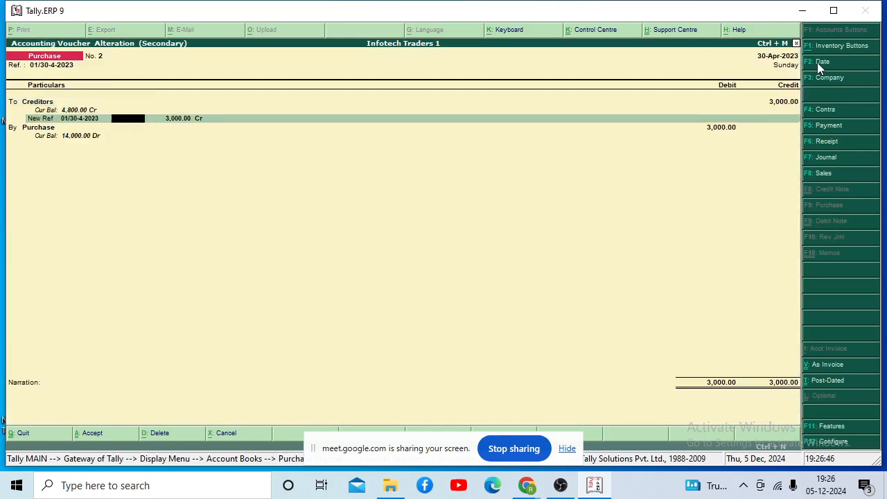
pyautogui.press('Return')
pyautogui.press('Return')
pyautogui.press('Return')
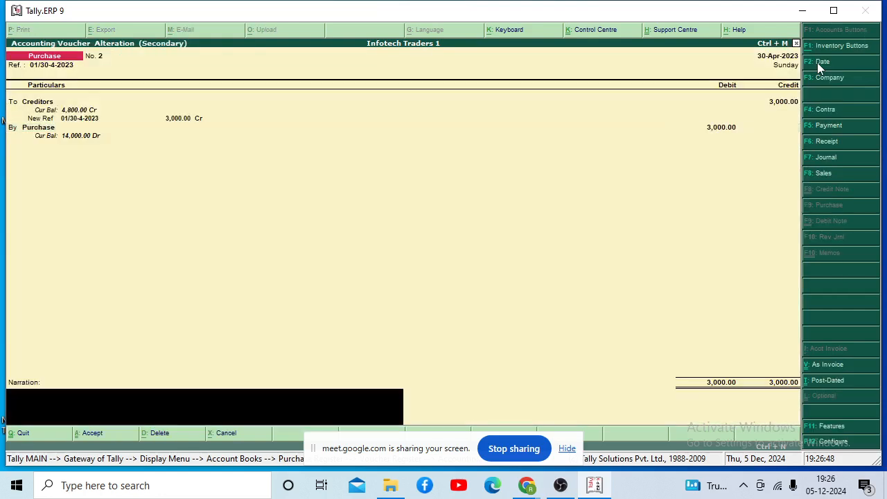
pyautogui.press('Return')
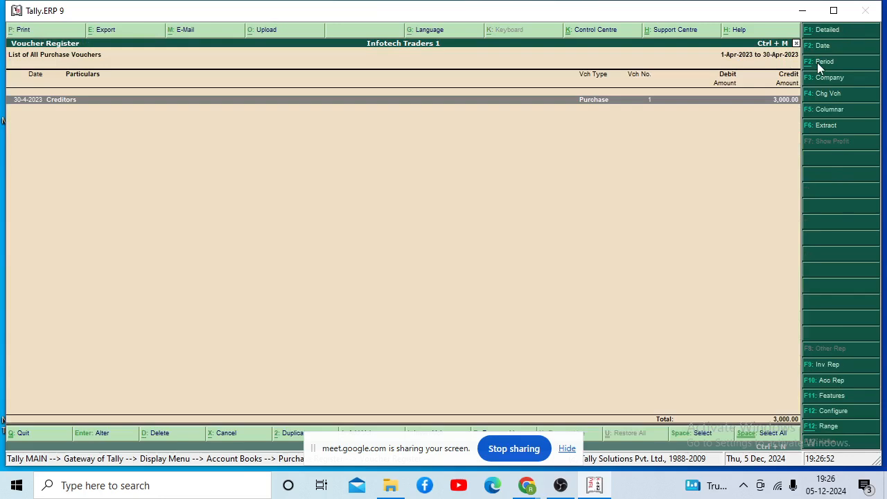
# Step: Return to the Account Books, open the Sales Register and list the sales vouchers for April
pyautogui.press('Escape')
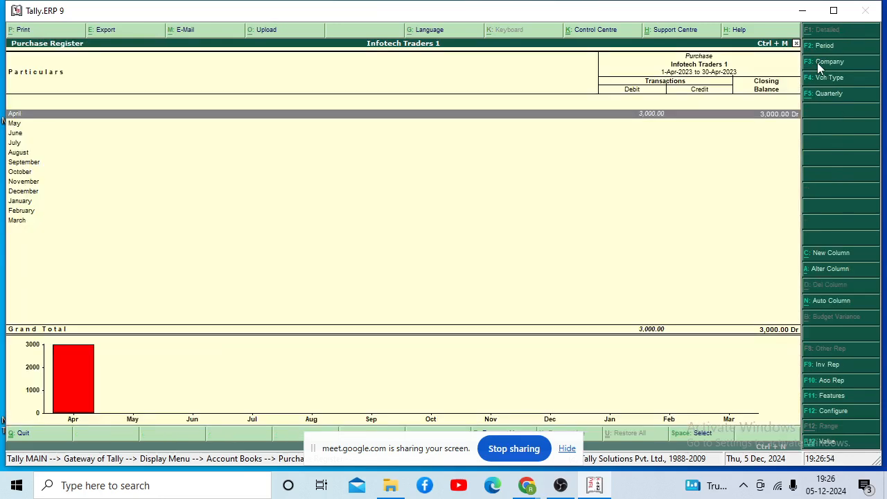
pyautogui.press('Escape')
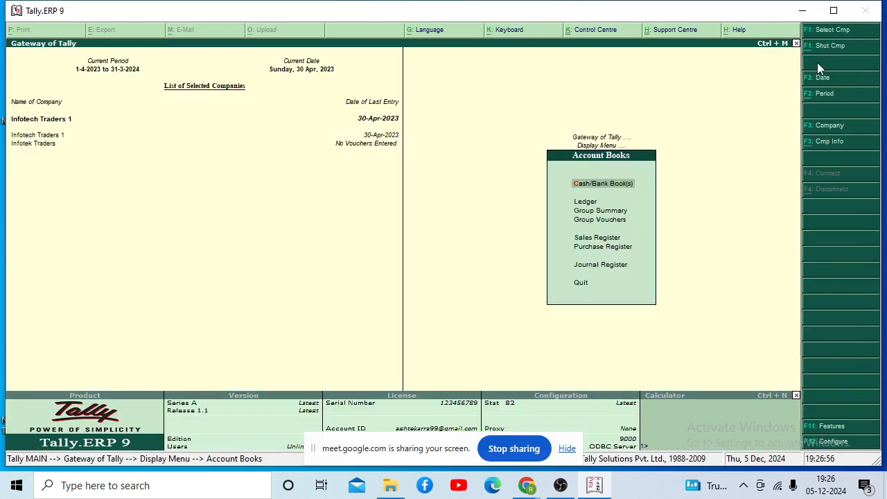
pyautogui.press('Down')
pyautogui.press('Down')
pyautogui.press('Down')
pyautogui.press('Down')
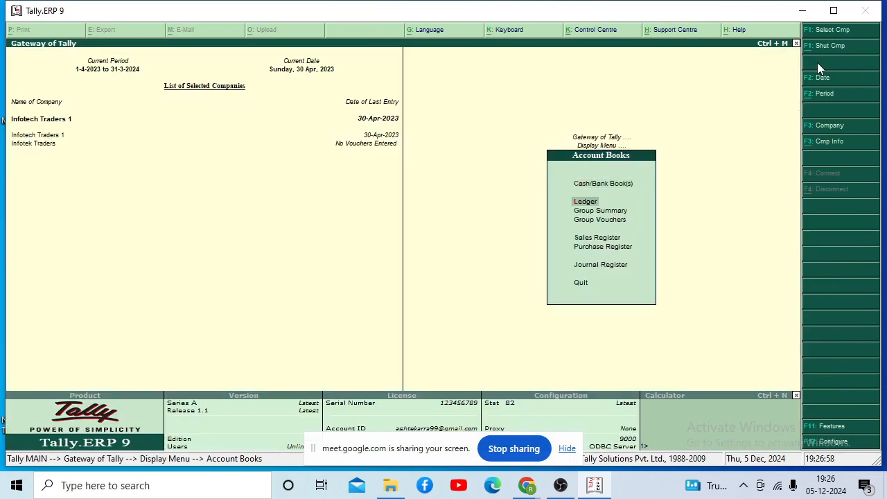
pyautogui.press('Return')
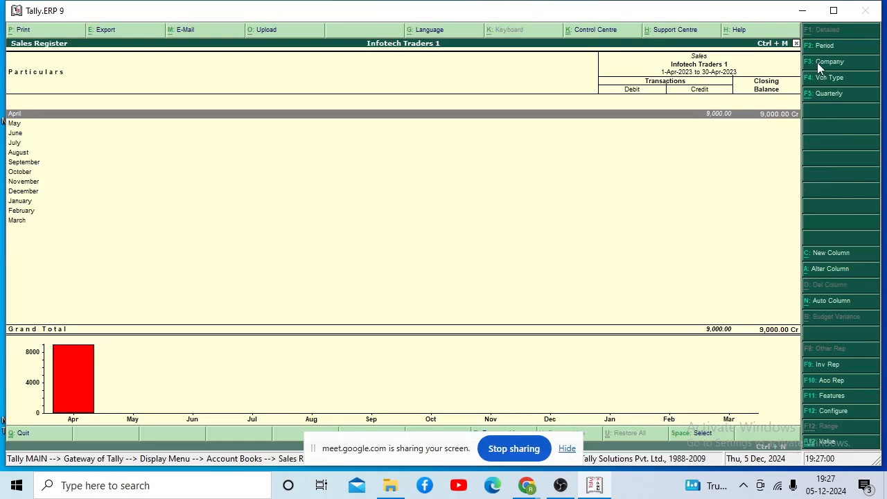
pyautogui.press('Return')
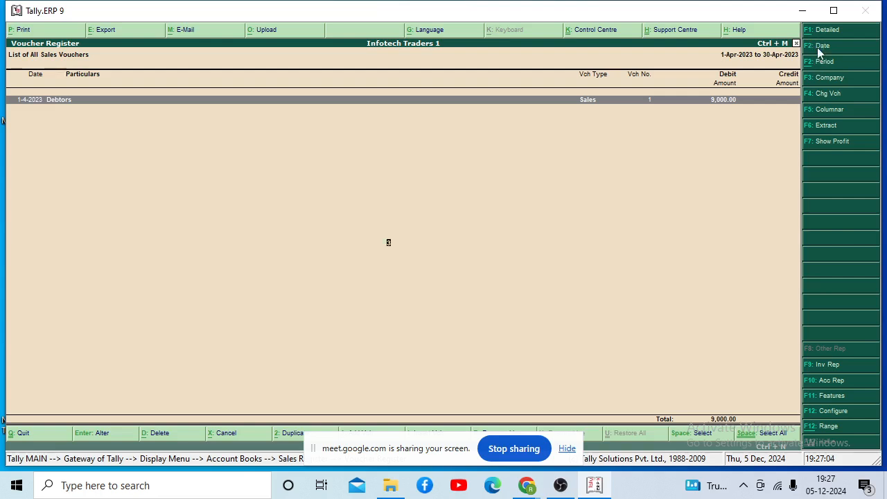
pyautogui.click(819, 50)
pyautogui.press('Return')
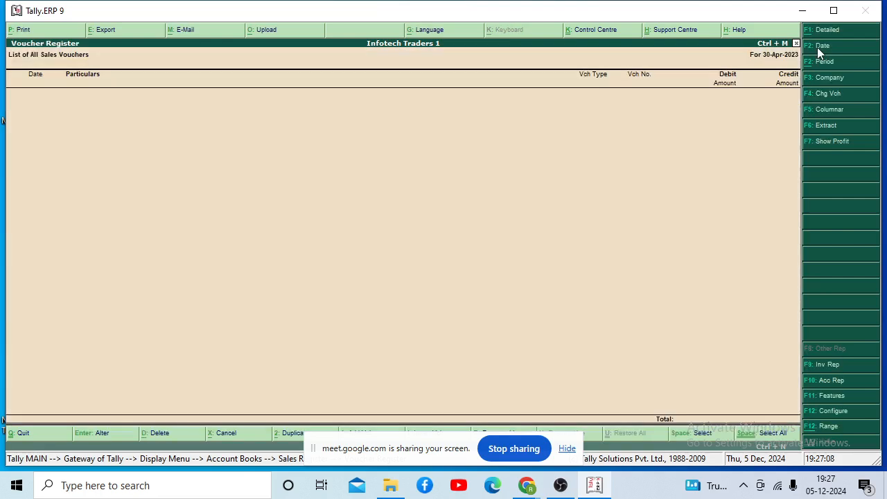
pyautogui.press('Escape')
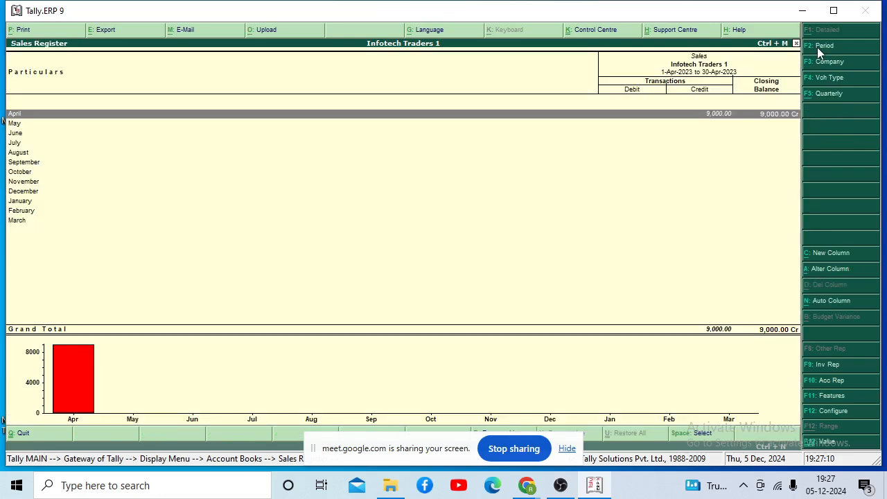
# Step: Leave the Sales Register, return to accounting voucher entry and start a Payment voucher
pyautogui.press('Escape')
pyautogui.press('Escape')
pyautogui.press('Escape')
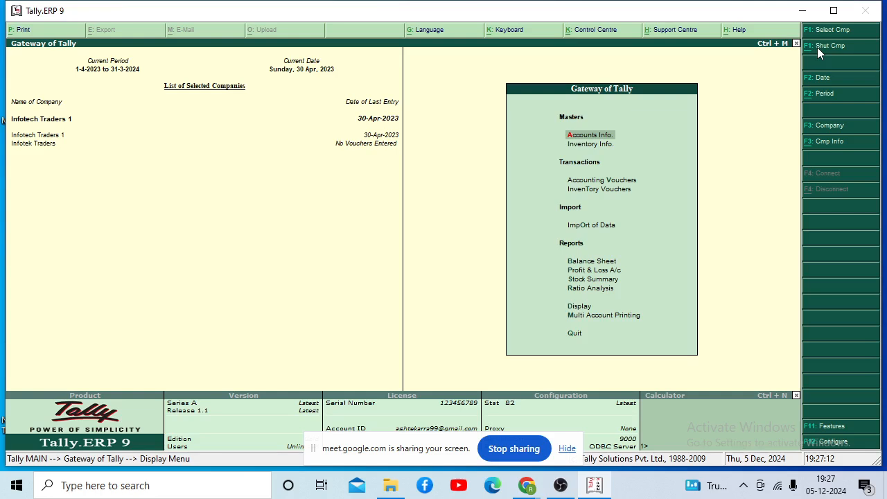
pyautogui.press('Up')
pyautogui.press('Up')
pyautogui.press('Up')
pyautogui.press('Up')
pyautogui.press('Up')
pyautogui.press('Up')
pyautogui.press('Up')
pyautogui.press('Up')
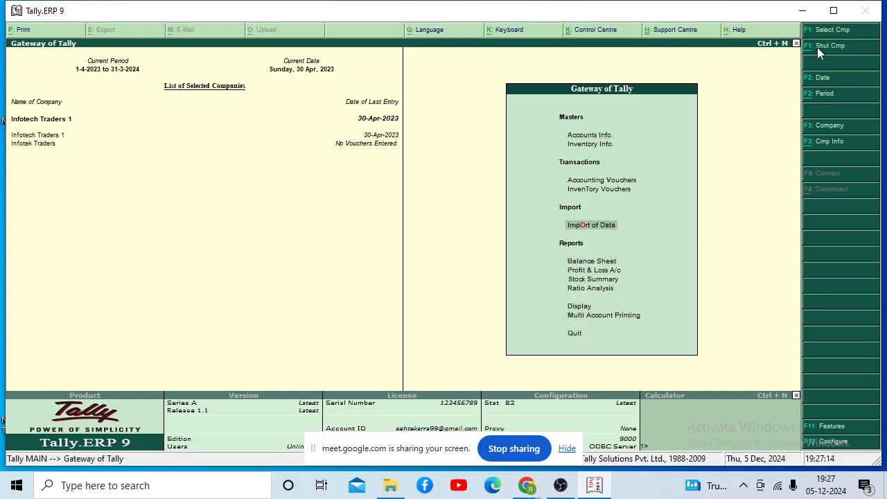
pyautogui.press('Up')
pyautogui.press('Up')
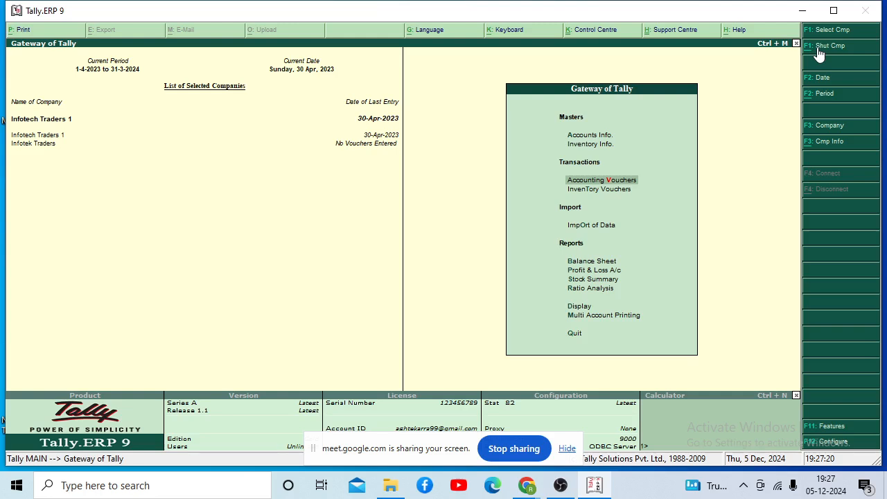
pyautogui.press('Return')
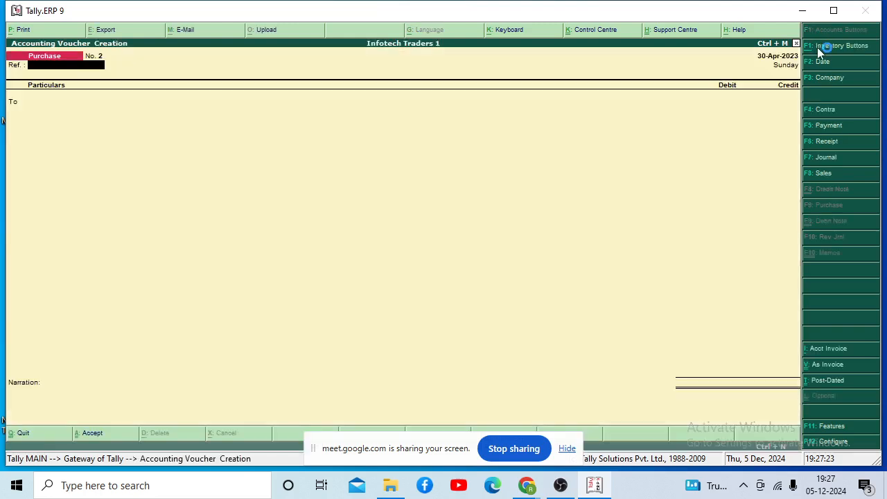
pyautogui.click(823, 123)
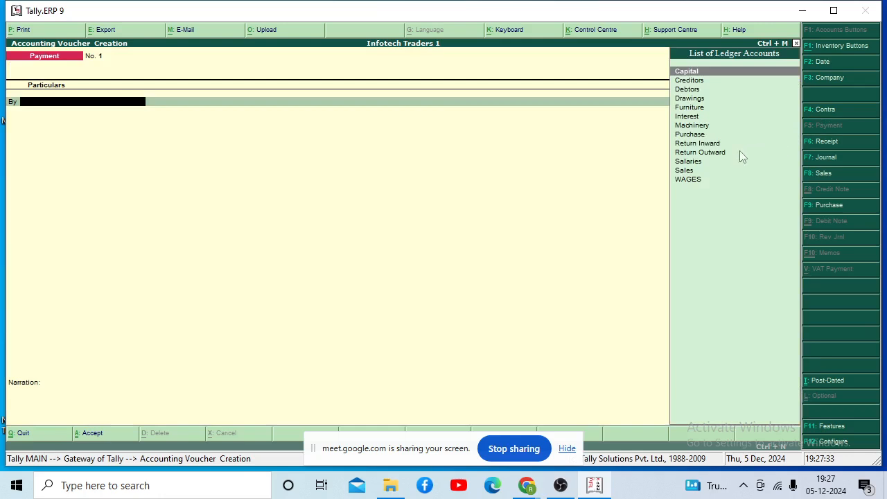
# Step: Debit the WAGES ledger with 200 in the payment voucher
pyautogui.click(683, 181)
pyautogui.click(682, 182)
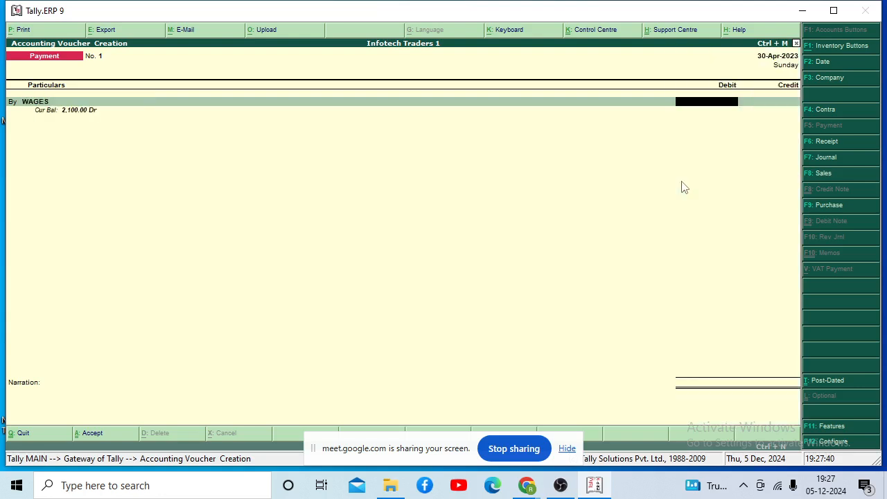
pyautogui.write('200')
pyautogui.press('Return')
pyautogui.press('Return')
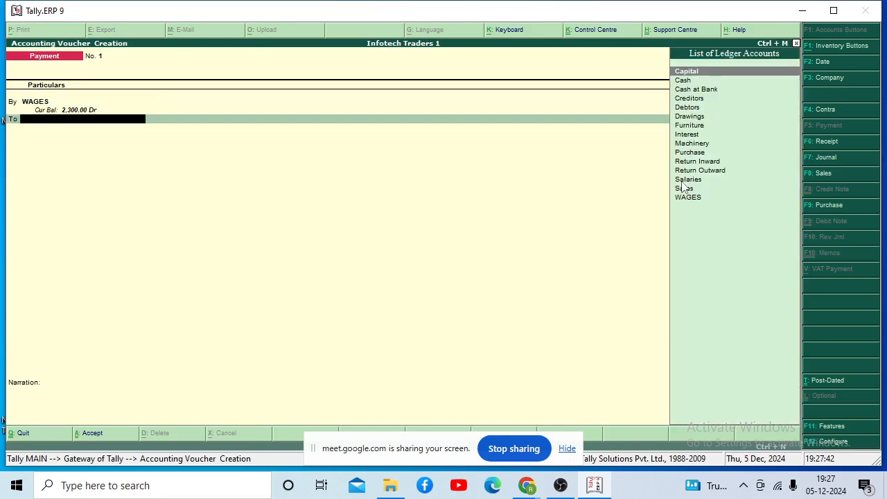
# Step: Credit Cash with 200 against WAGES, leave the narration blank and save the payment voucher
pyautogui.press('Down')
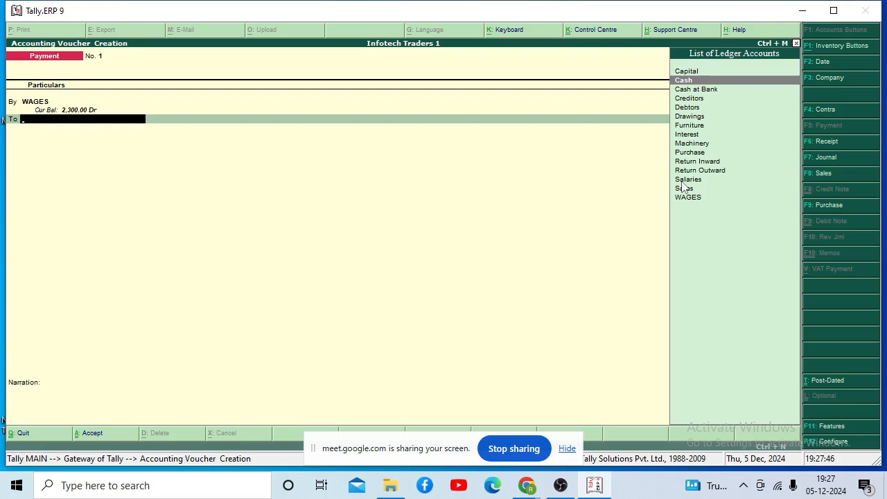
pyautogui.press('Return')
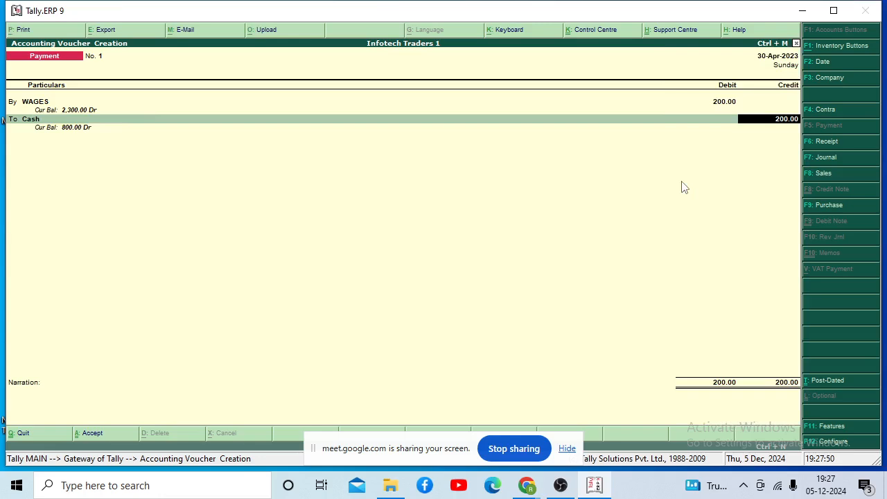
pyautogui.press('Return')
pyautogui.press('Return')
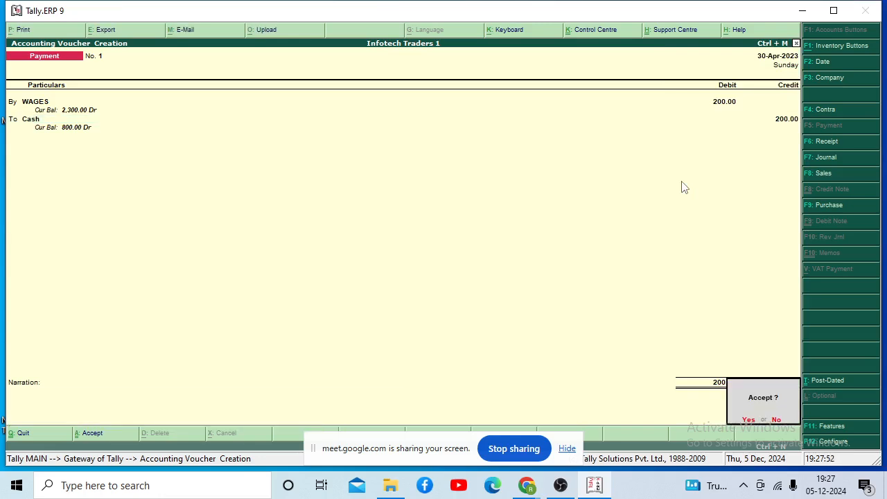
pyautogui.press('Return')
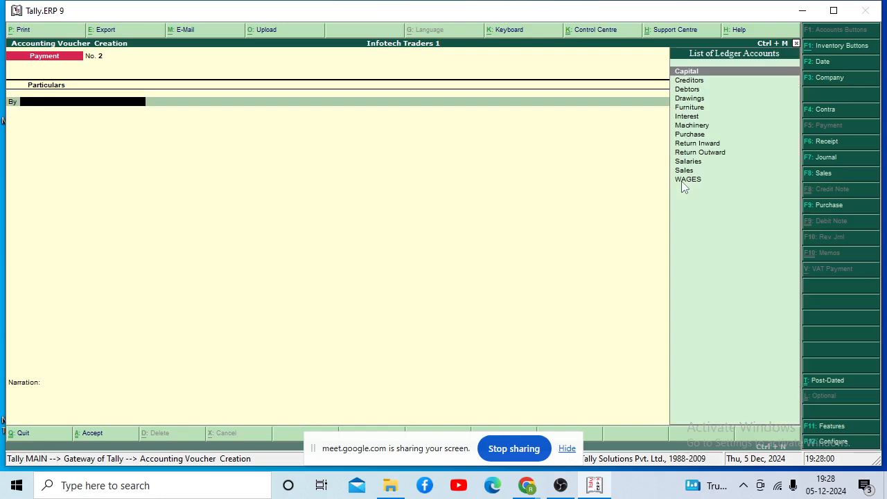
# Step: Debit the Salaries ledger with 400 in the second payment voucher
pyautogui.press('Down')
pyautogui.press('Down')
pyautogui.press('Down')
pyautogui.press('Down')
pyautogui.press('Down')
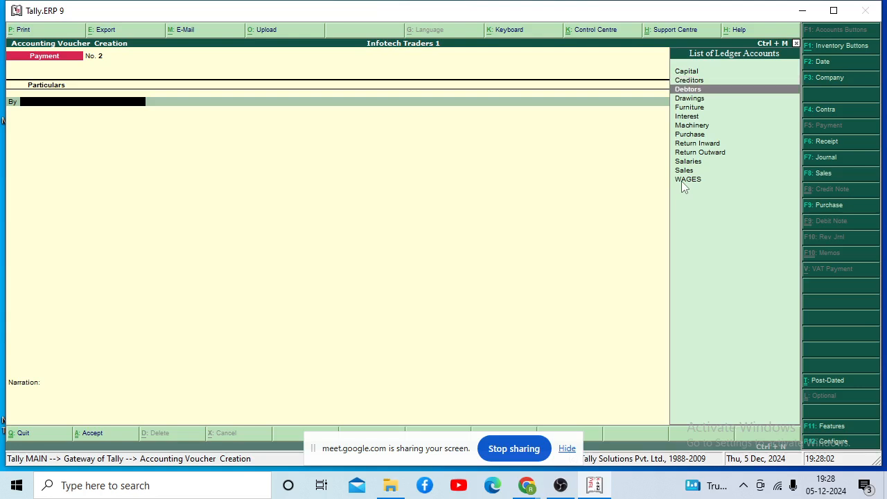
pyautogui.press('Down')
pyautogui.press('Down')
pyautogui.press('Down')
pyautogui.press('Down')
pyautogui.press('Down')
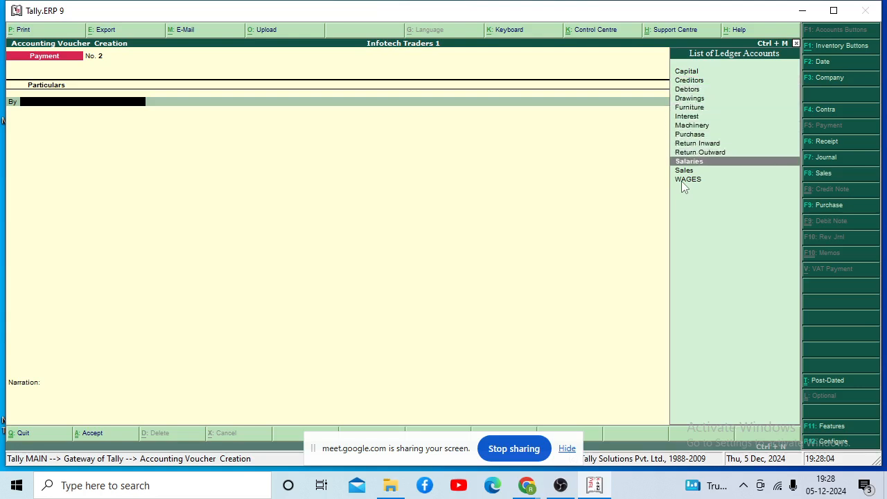
pyautogui.press('Return')
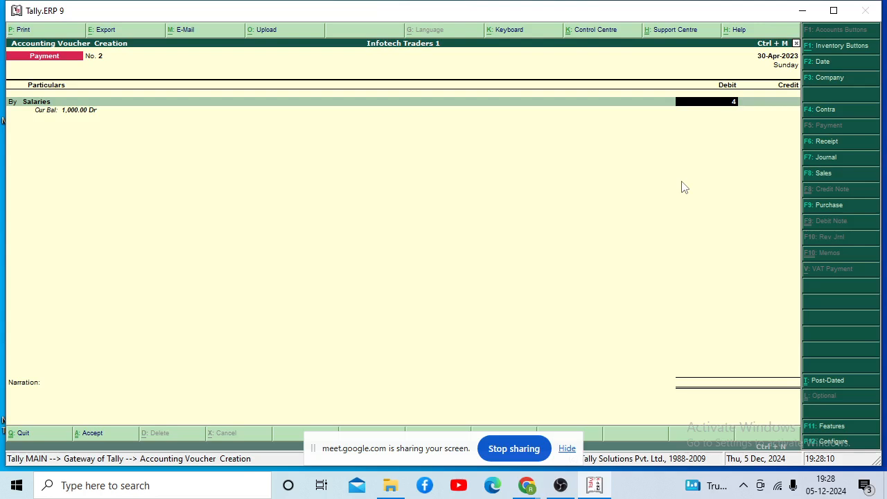
pyautogui.write('00')
pyautogui.press('Return')
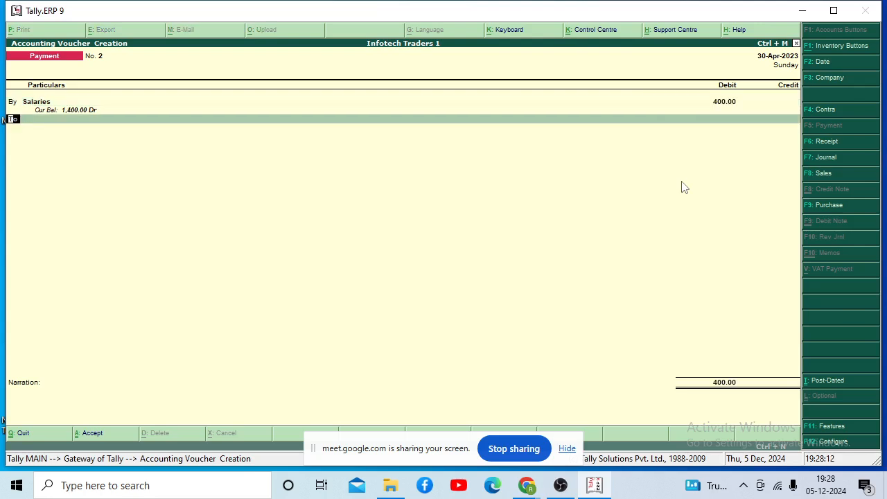
# Step: Credit Cash with 400 against Salaries, leave the narration blank and save the voucher
pyautogui.press('Return')
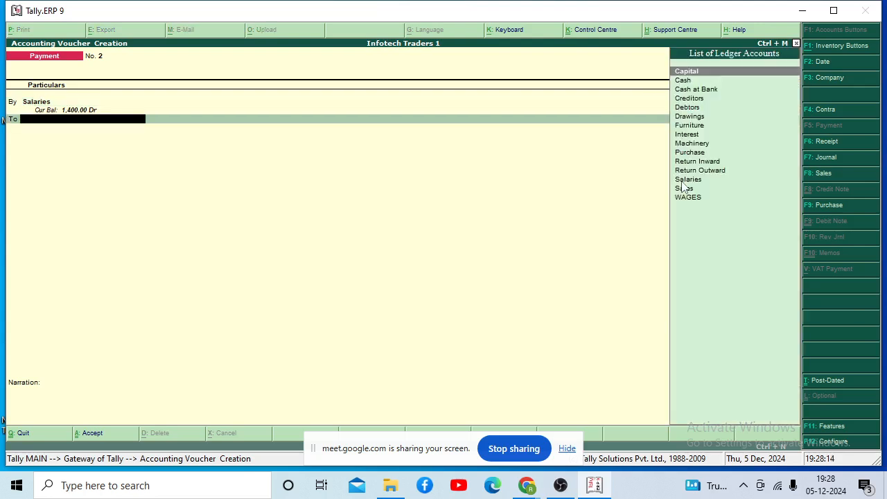
pyautogui.press('Down')
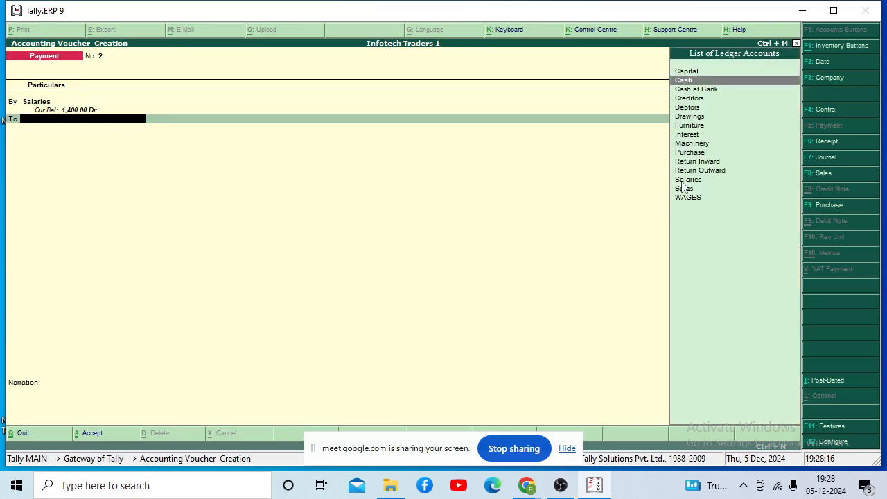
pyautogui.press('Return')
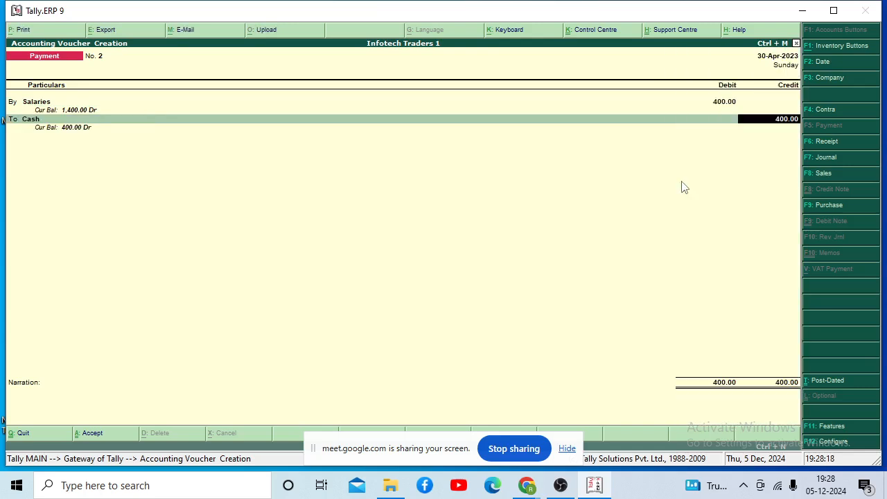
pyautogui.press('Return')
pyautogui.press('Return')
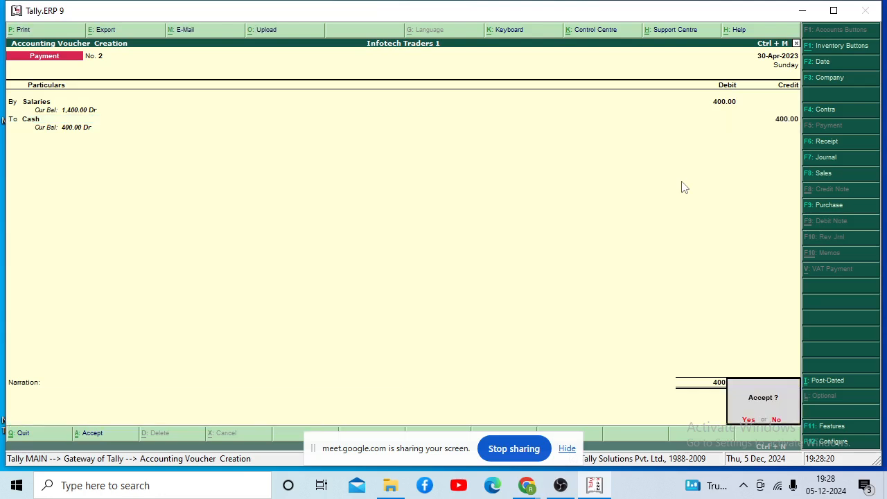
pyautogui.press('Return')
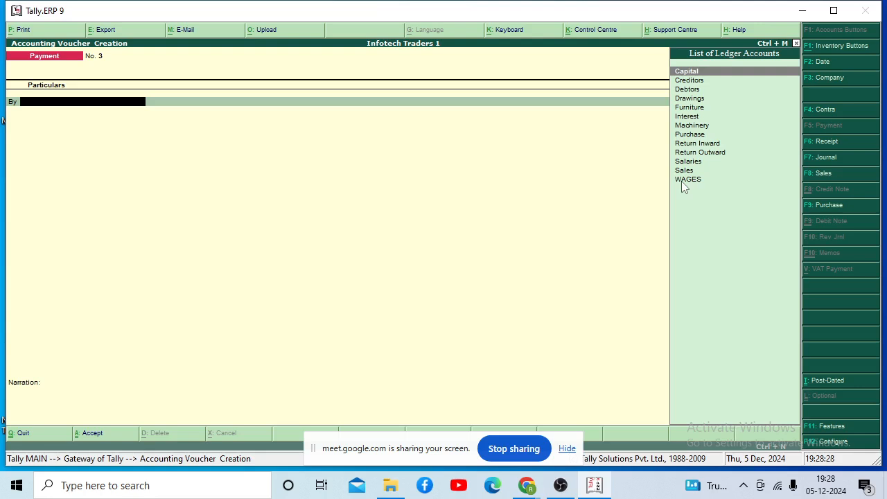
# Step: Debit the Purchase ledger with 2000 in the third payment voucher
pyautogui.press('Down')
pyautogui.press('Down')
pyautogui.press('Down')
pyautogui.press('Down')
pyautogui.press('Down')
pyautogui.press('Down')
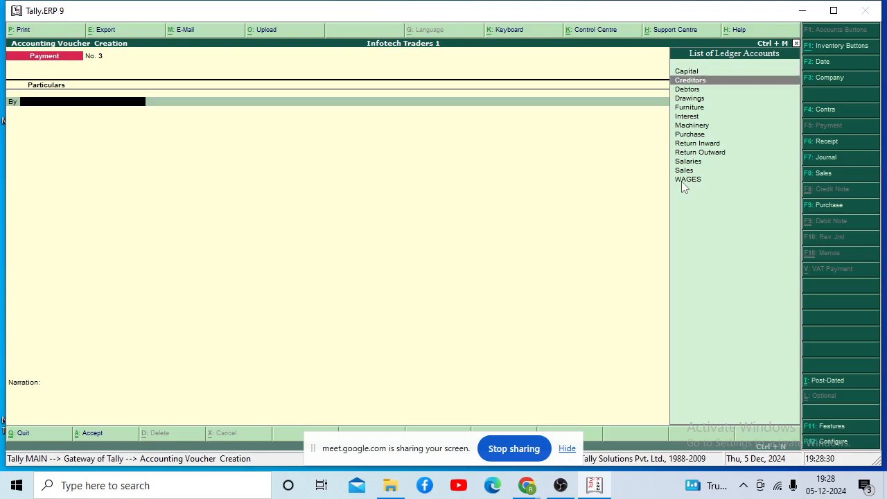
pyautogui.press('Down')
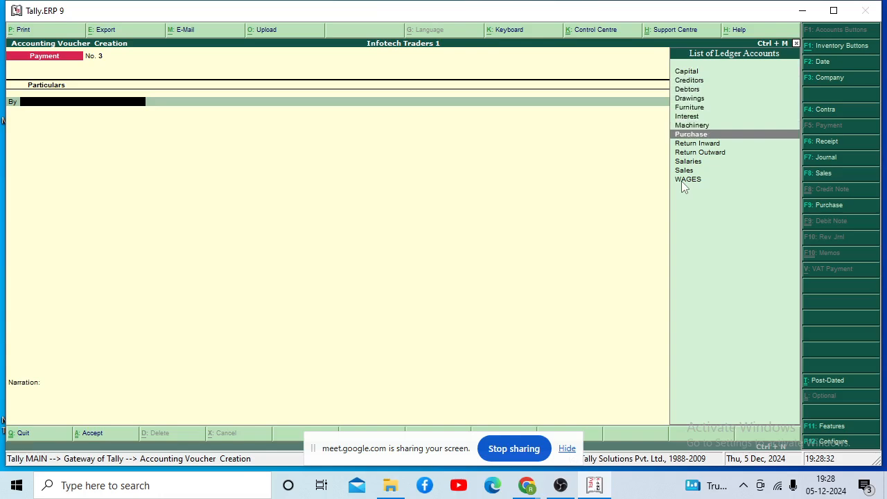
pyautogui.press('Return')
pyautogui.press('Escape')
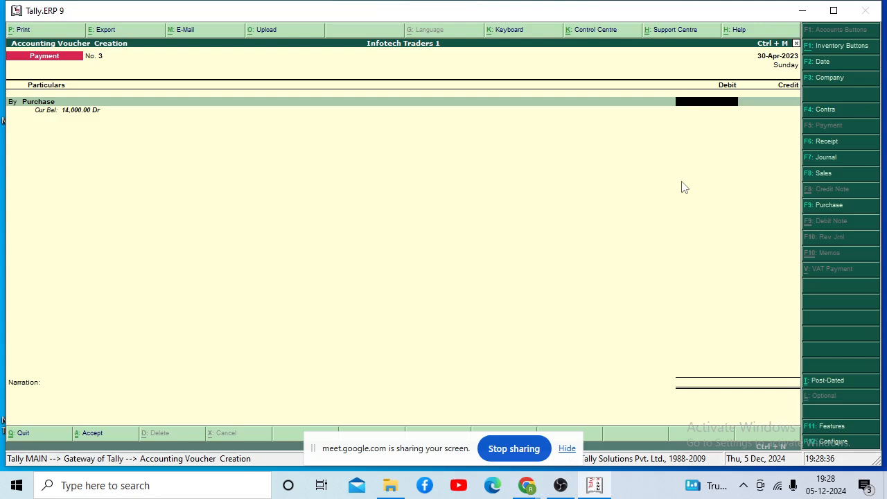
pyautogui.write('2000')
pyautogui.press('Return')
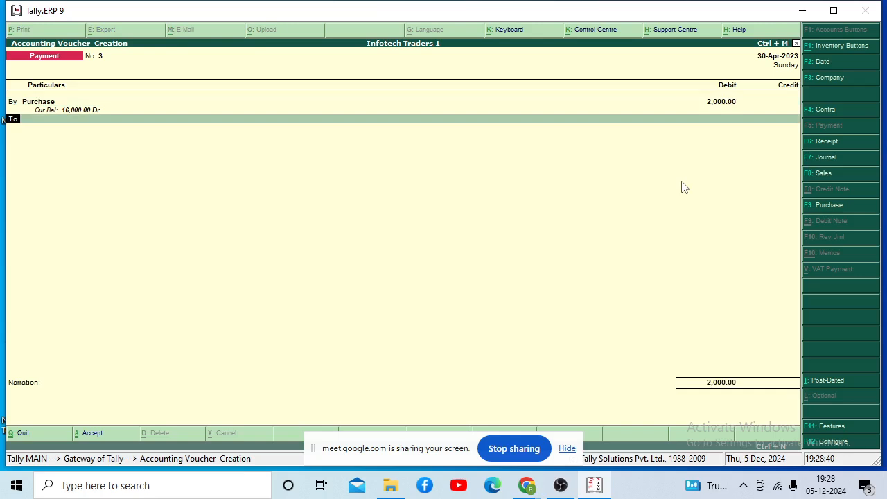
# Step: Credit Cash with 2,000 for the cash purchase, leave the narration blank and save the payment voucher
pyautogui.press('Return')
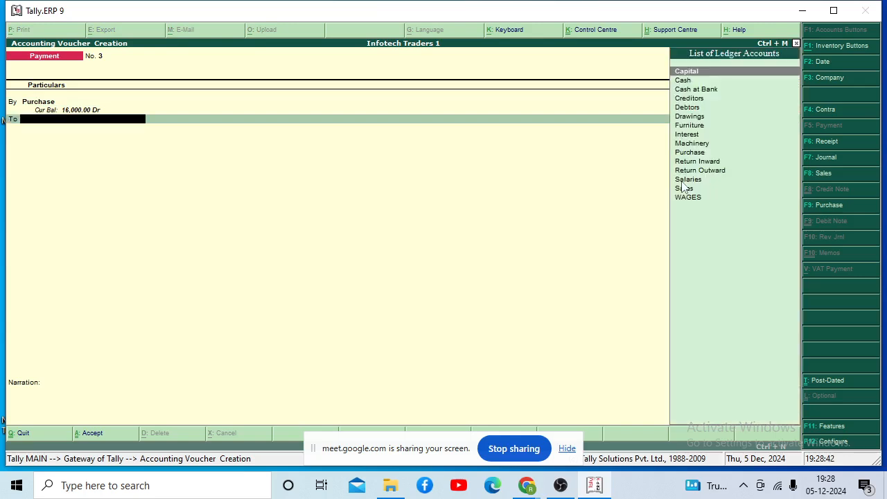
pyautogui.write('Cash')
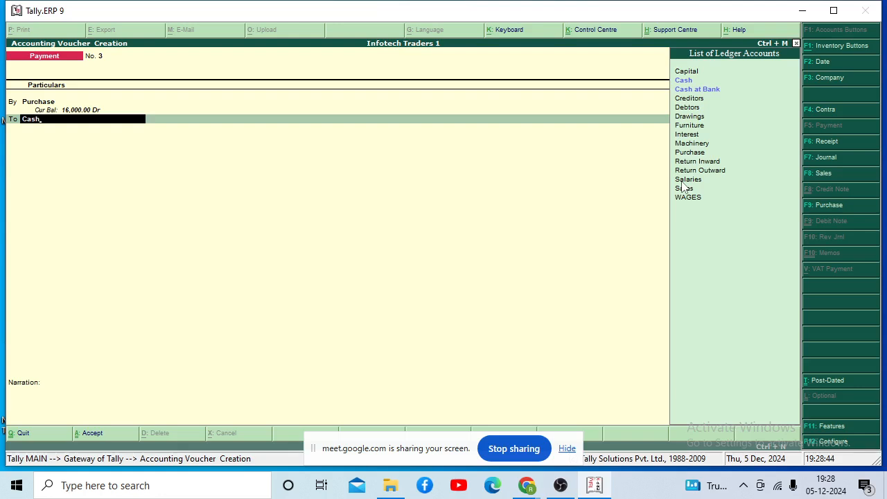
pyautogui.press('Return')
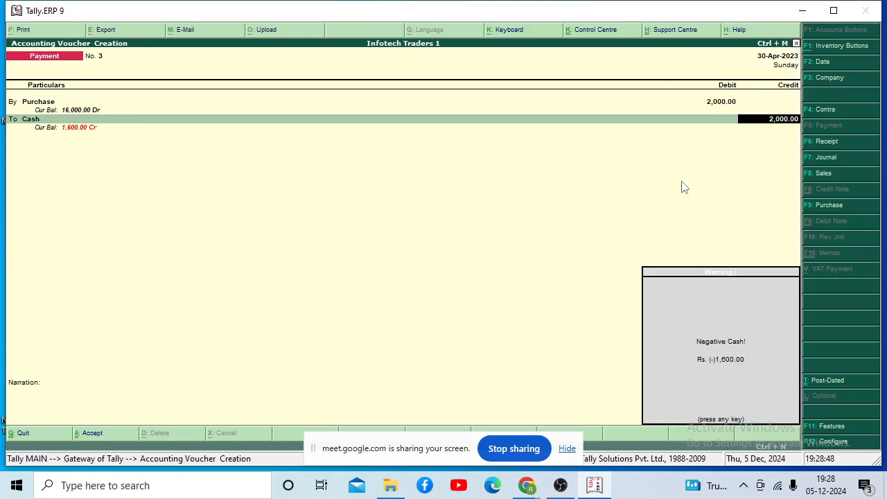
pyautogui.press('Return')
pyautogui.press('Return')
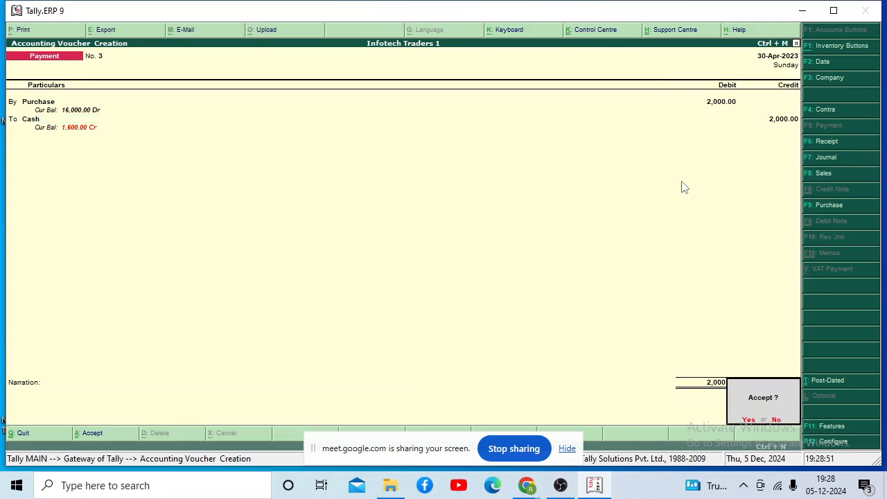
pyautogui.press('Return')
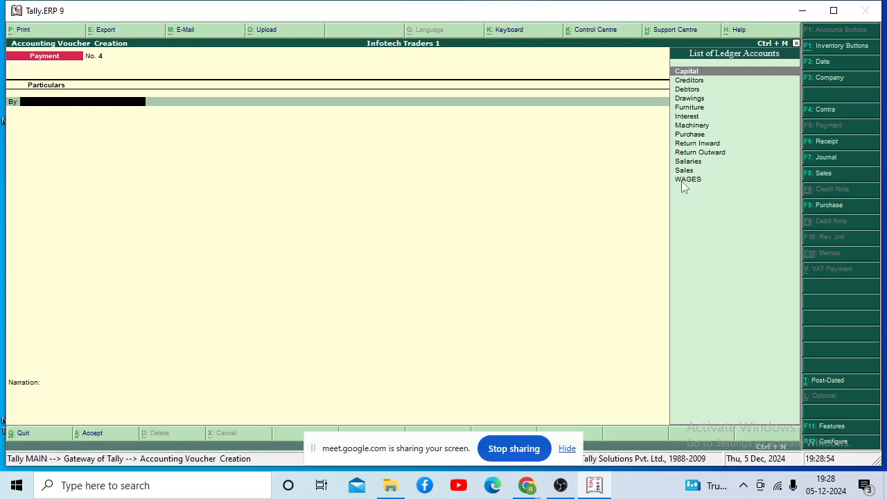
# Step: Switch to a Receipt voucher and credit the Sales ledger with 3000
pyautogui.click(818, 144)
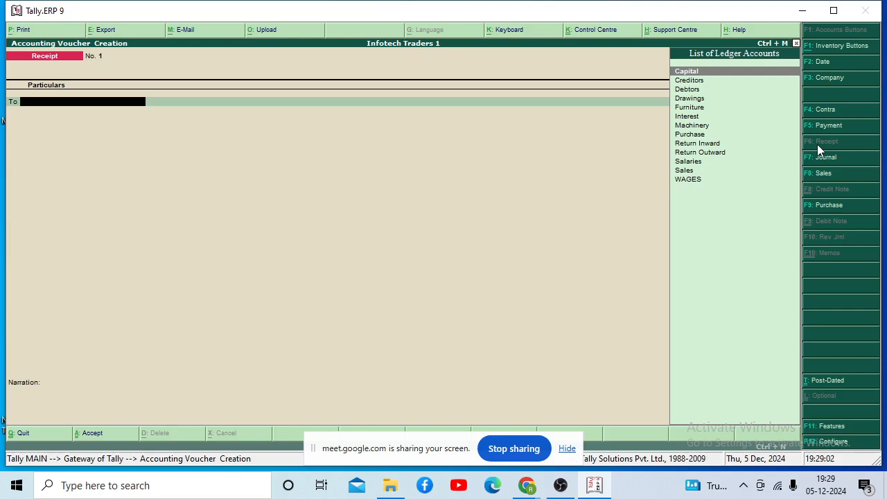
pyautogui.click(687, 171)
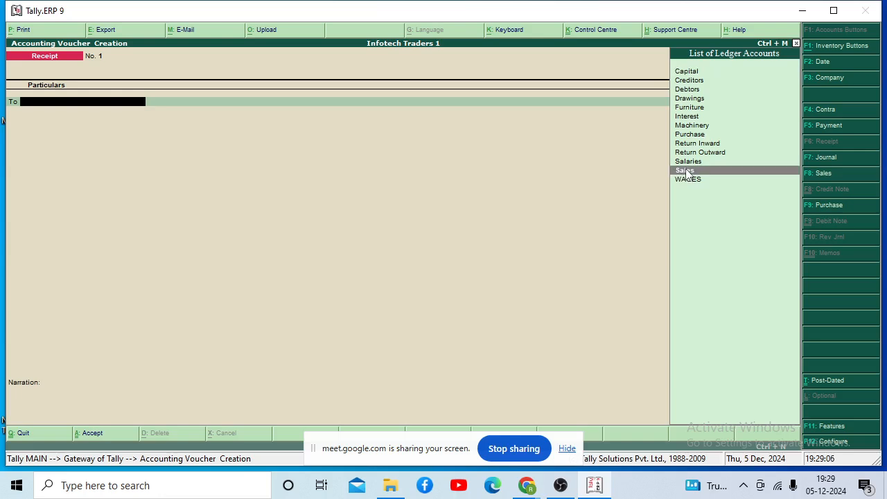
pyautogui.click(686, 172)
pyautogui.press('Escape')
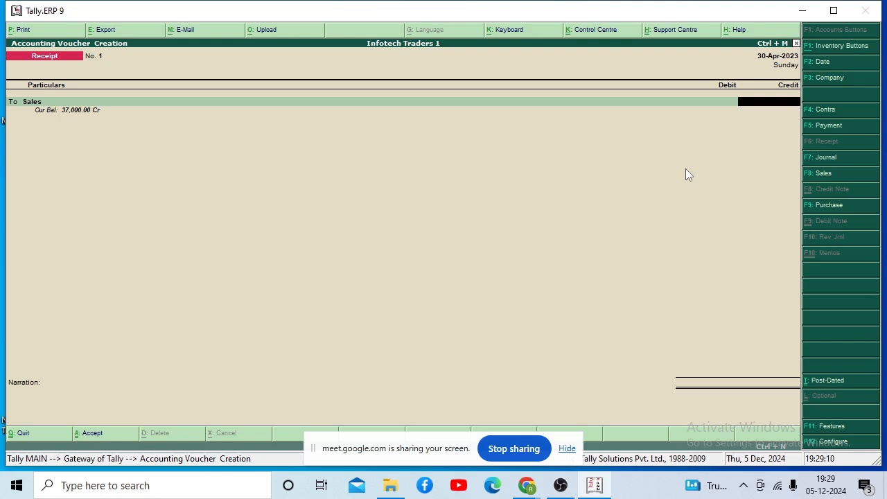
pyautogui.write('3000')
pyautogui.press('Return')
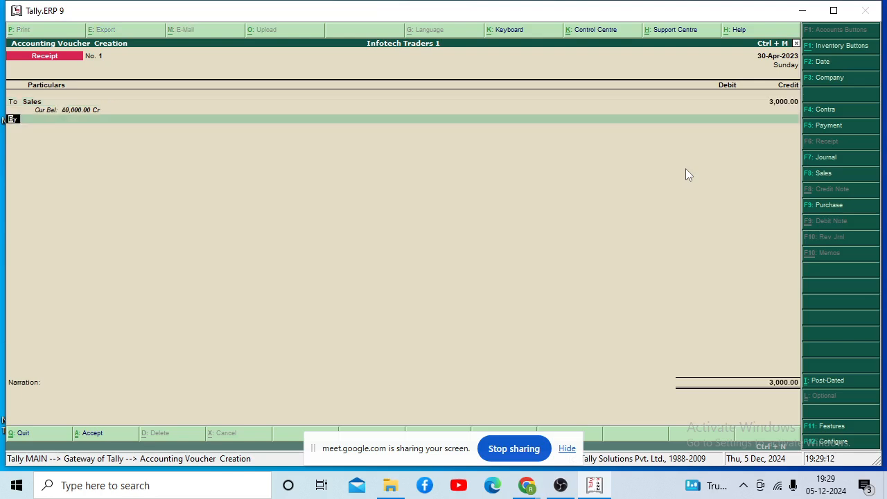
# Step: Debit Cash with 3,000 against Sales, leave the narration blank and save the receipt voucher
pyautogui.press('Return')
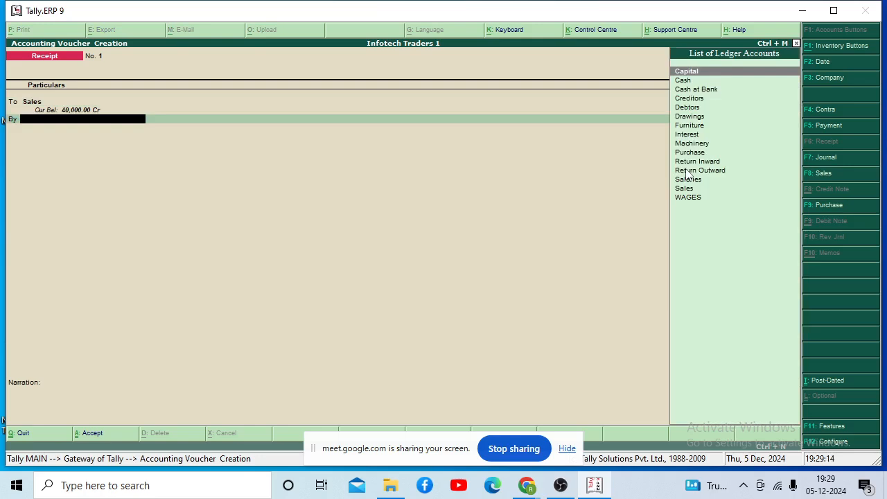
pyautogui.write('Cash')
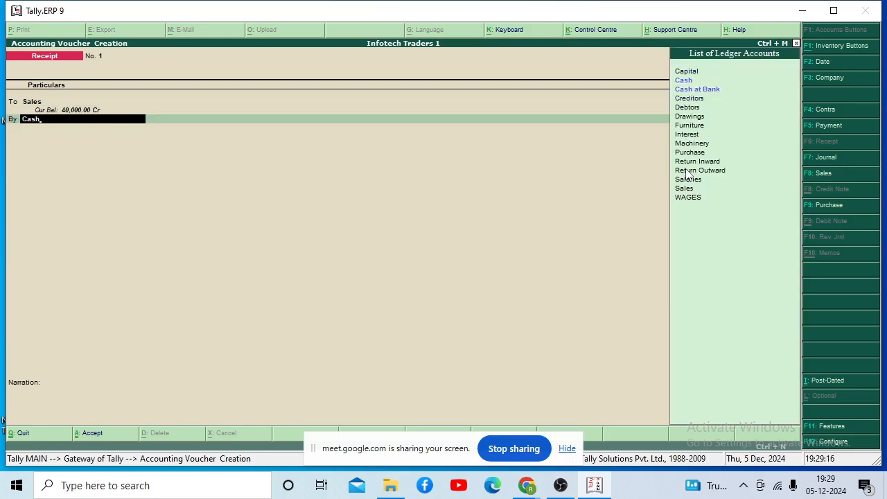
pyautogui.press('Return')
pyautogui.press('Return')
pyautogui.press('Return')
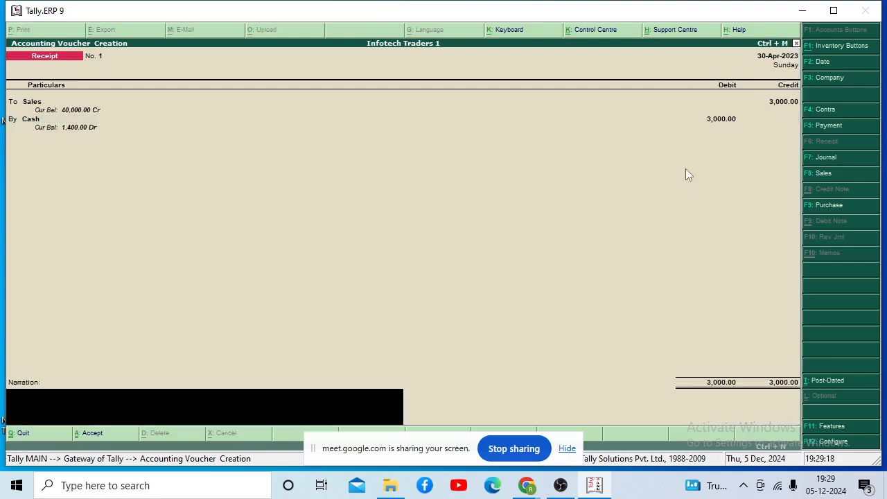
pyautogui.press('Return')
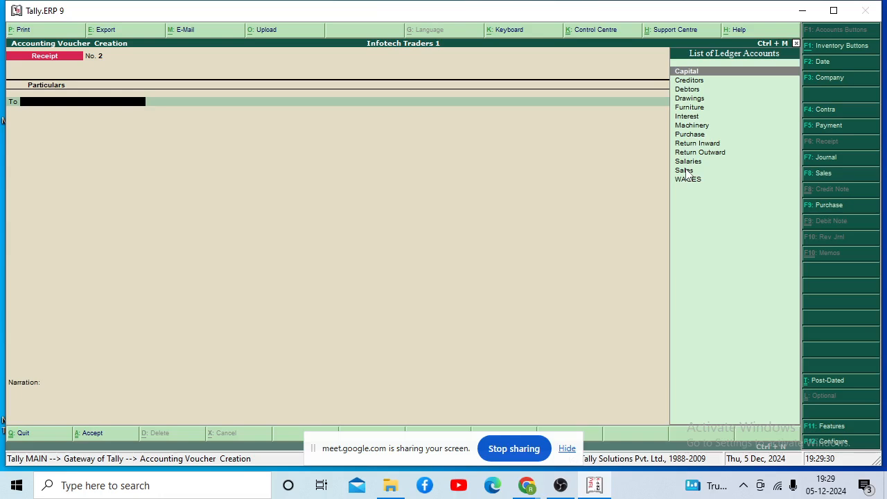
# Step: Credit Debtors with 1200 in the second receipt voucher, adjusted as Agst Ref against pending bill 01/30-4-2023
pyautogui.press('Down')
pyautogui.press('Down')
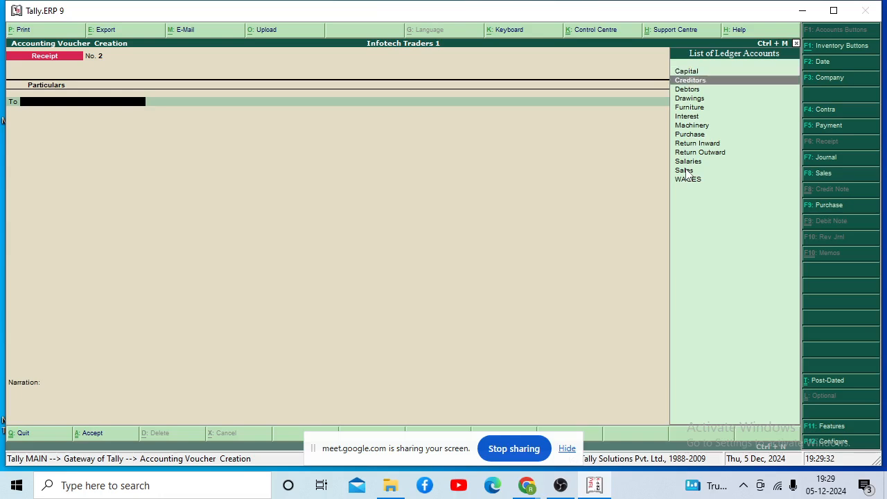
pyautogui.press('Return')
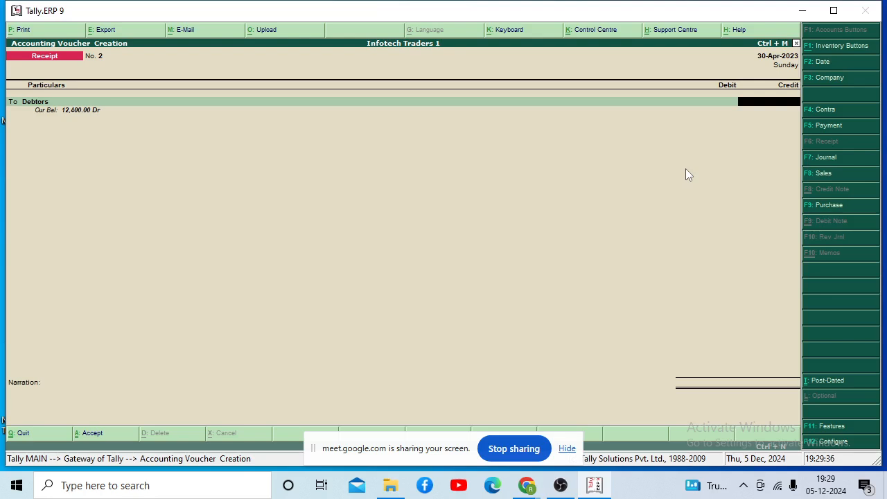
pyautogui.write('1200')
pyautogui.press('Return')
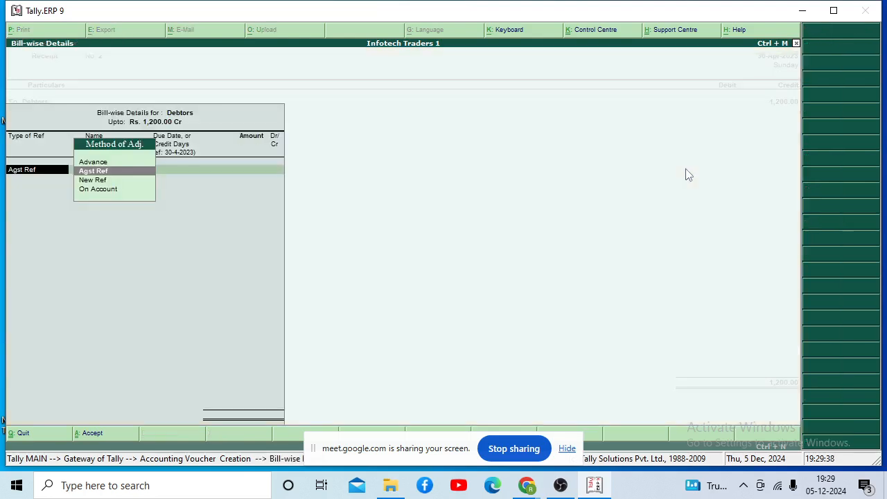
pyautogui.press('Return')
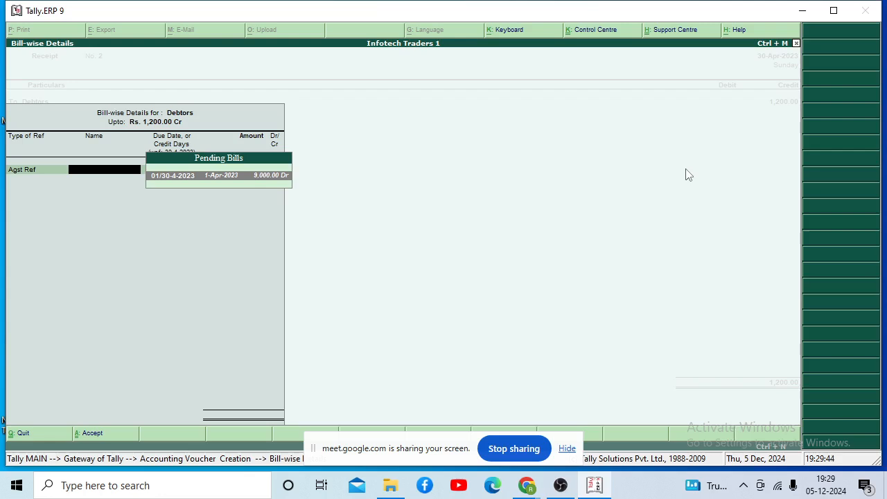
pyautogui.press('Return')
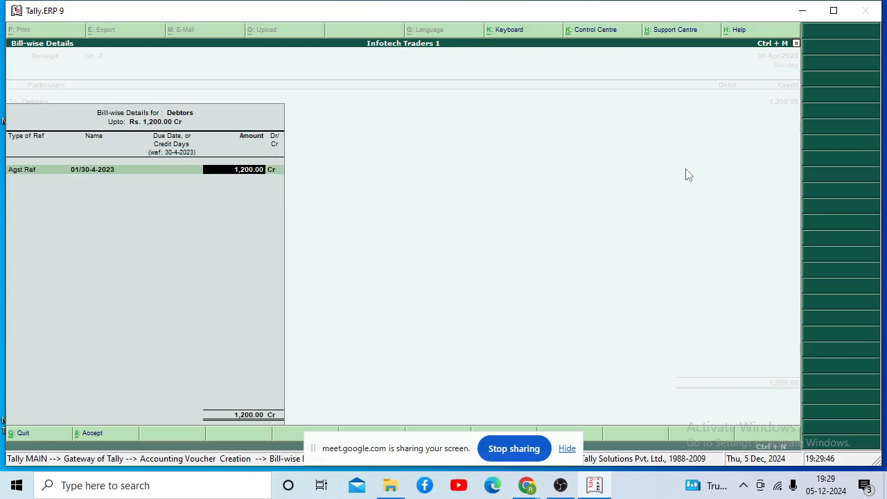
pyautogui.press('Return')
pyautogui.press('Return')
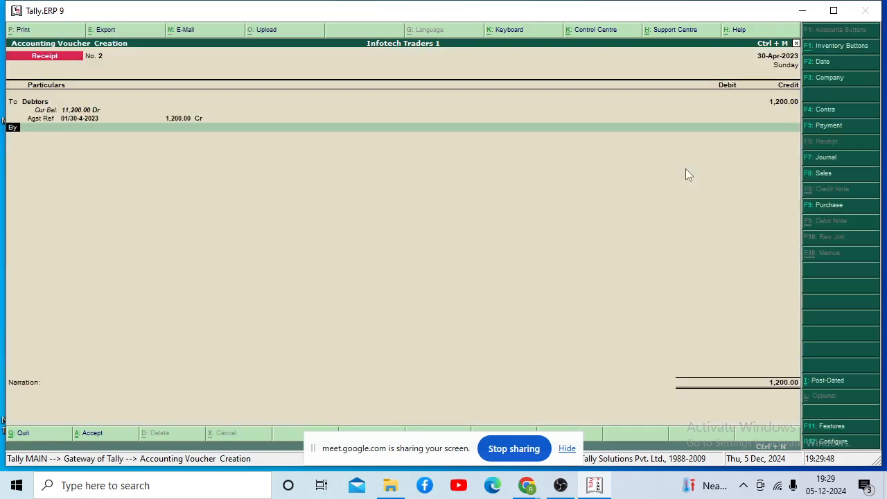
# Step: Debit Cash with 1,200 against Debtors, leave the narration blank and save the receipt voucher
pyautogui.press('Return')
pyautogui.write('Cash')
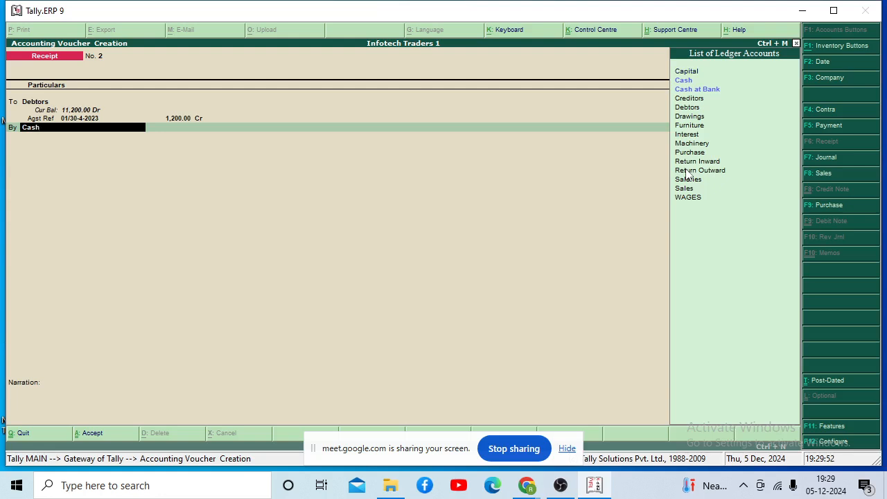
pyautogui.press('Return')
pyautogui.press('Return')
pyautogui.press('Return')
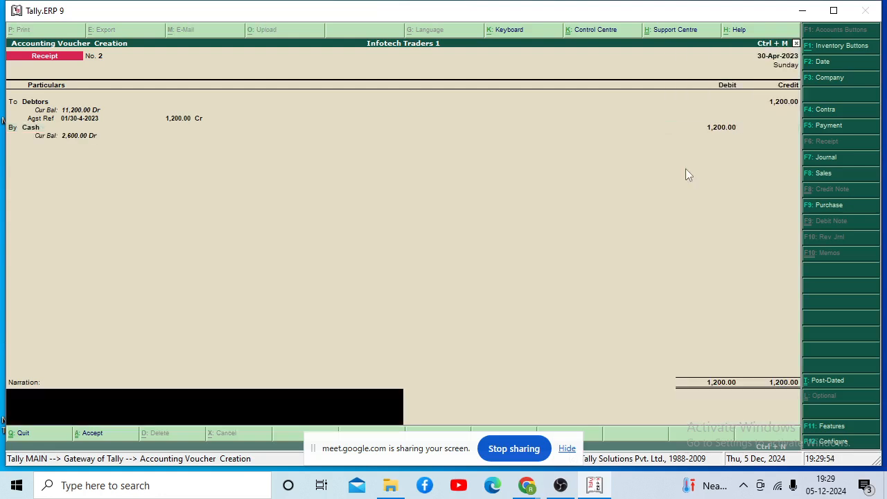
pyautogui.press('Return')
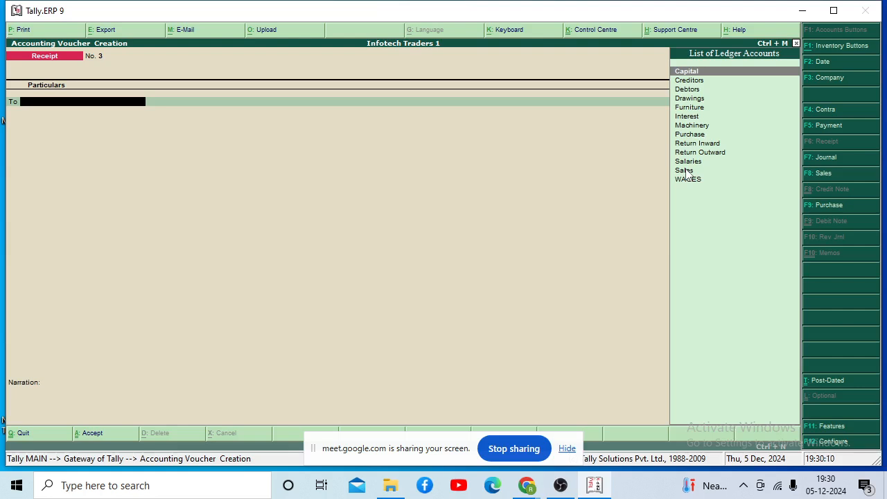
# Step: Switch to a Payment voucher and debit Creditors with 1300, adjusted as Agst Ref against pending bill 01/30-4-2023
pyautogui.click(825, 125)
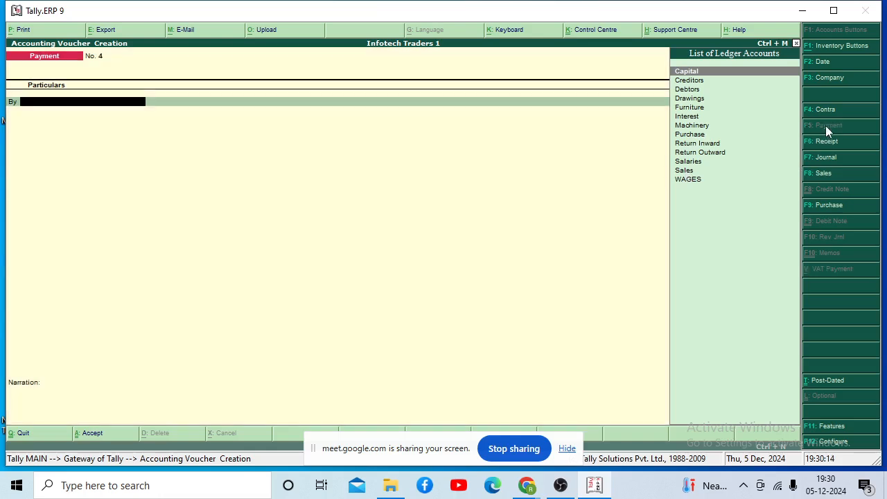
pyautogui.write('C')
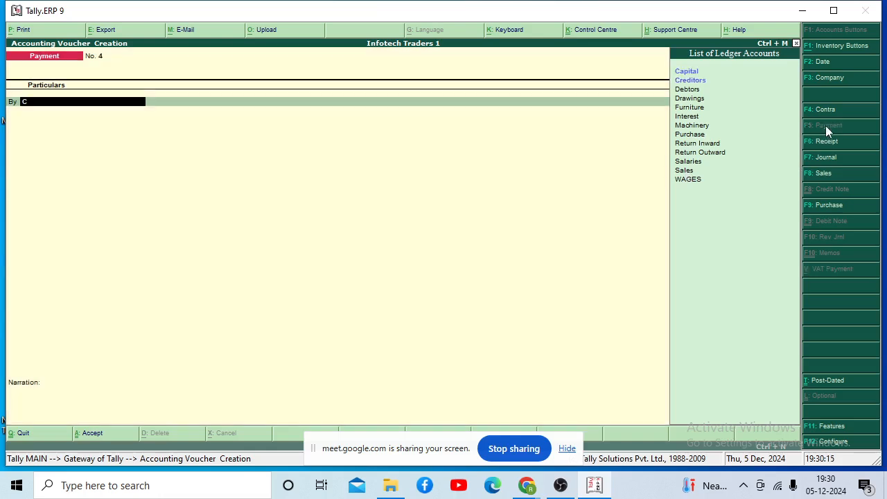
pyautogui.click(699, 83)
pyautogui.press('Return')
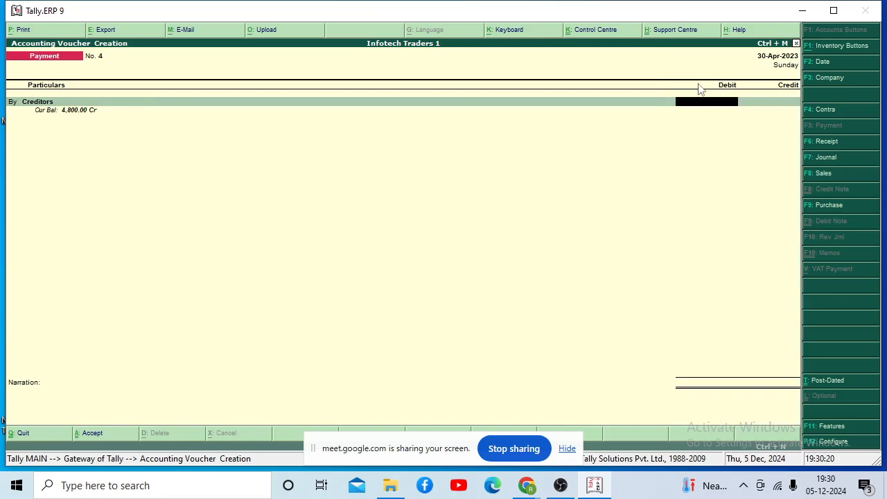
pyautogui.write('1300')
pyautogui.press('Return')
pyautogui.press('Return')
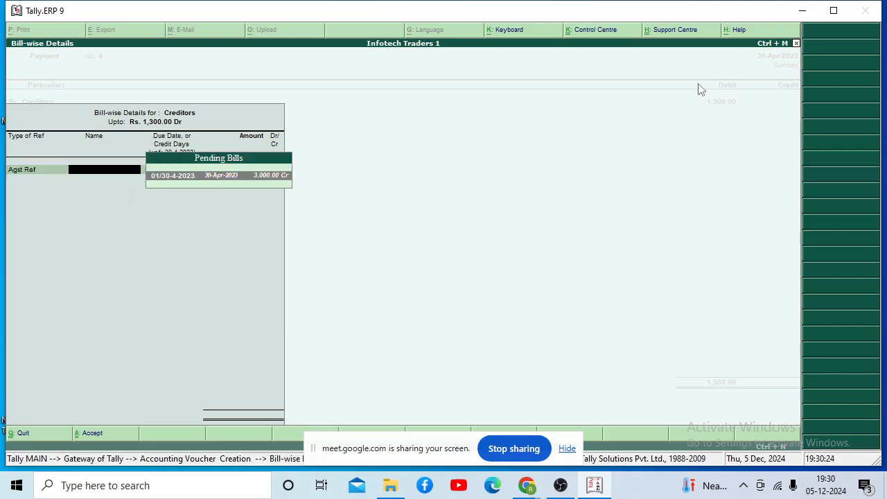
pyautogui.press('Return')
pyautogui.press('Return')
pyautogui.press('Return')
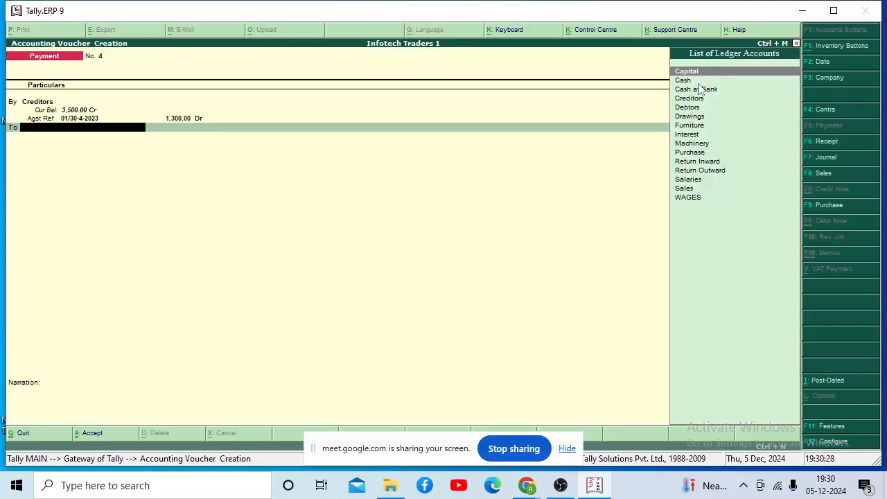
# Step: Credit Cash at Bank with 1,300, enter the cheque number in the narration and save the payment voucher
pyautogui.press('Down')
pyautogui.press('Down')
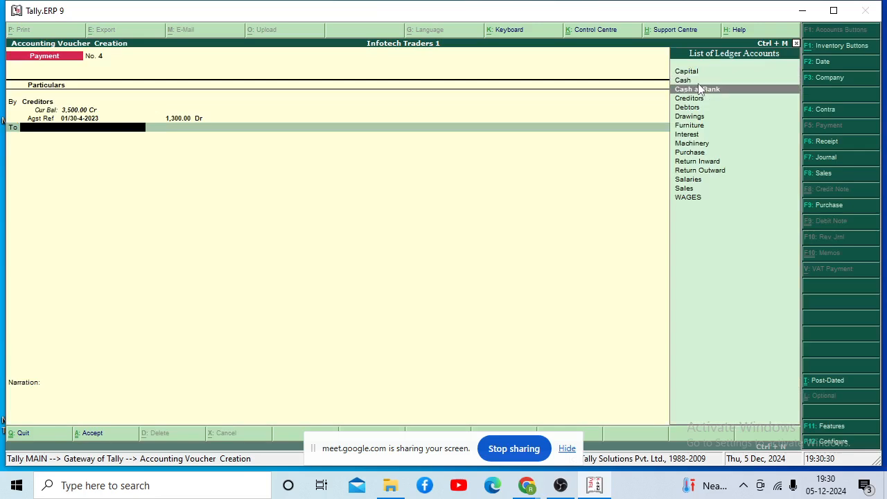
pyautogui.press('Return')
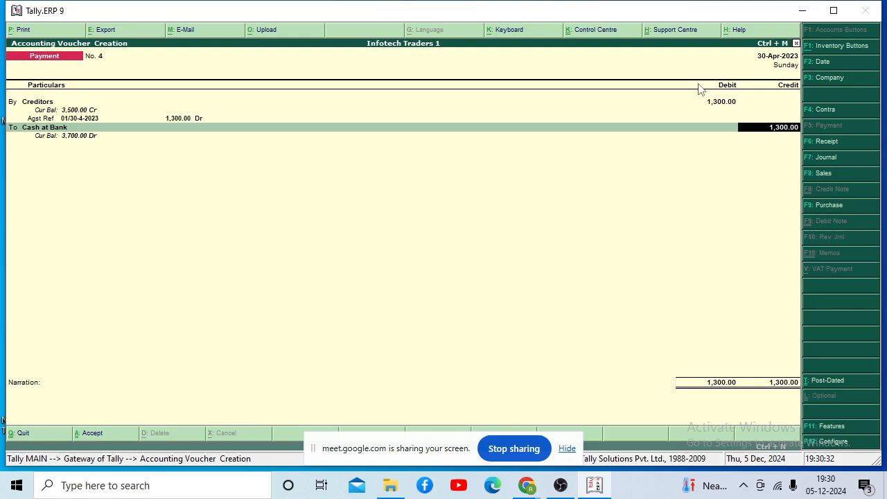
pyautogui.press('Return')
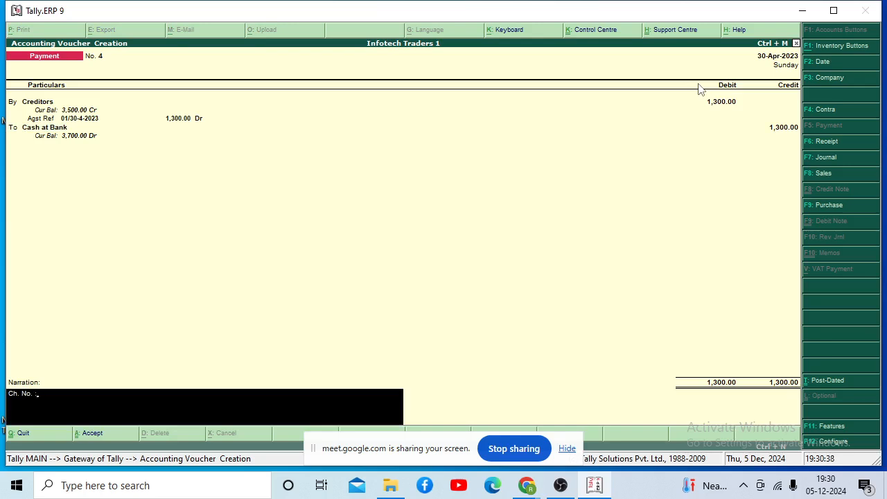
pyautogui.write('123456')
pyautogui.press('Return')
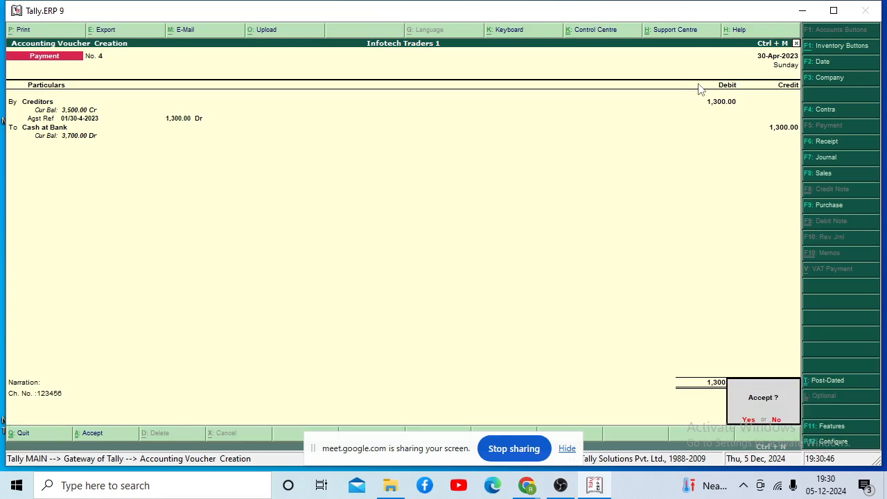
pyautogui.press('Return')
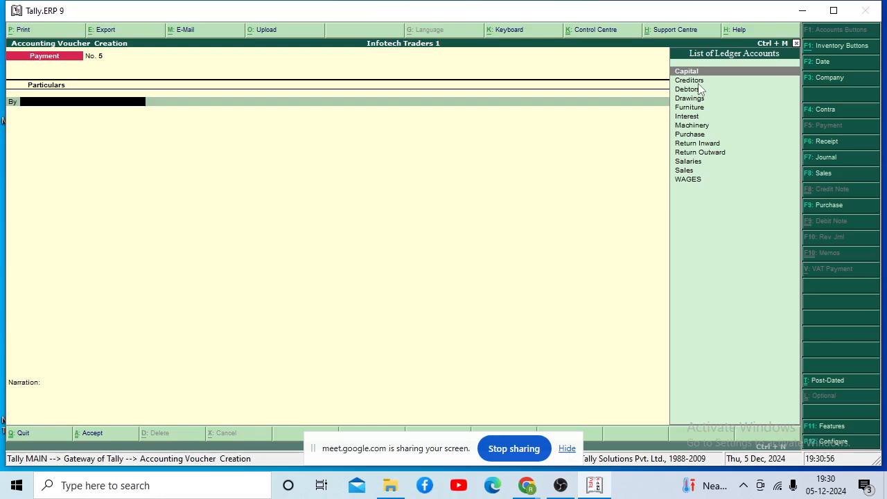
# Step: Switch to a Contra voucher and credit Cash with 1600
pyautogui.click(814, 115)
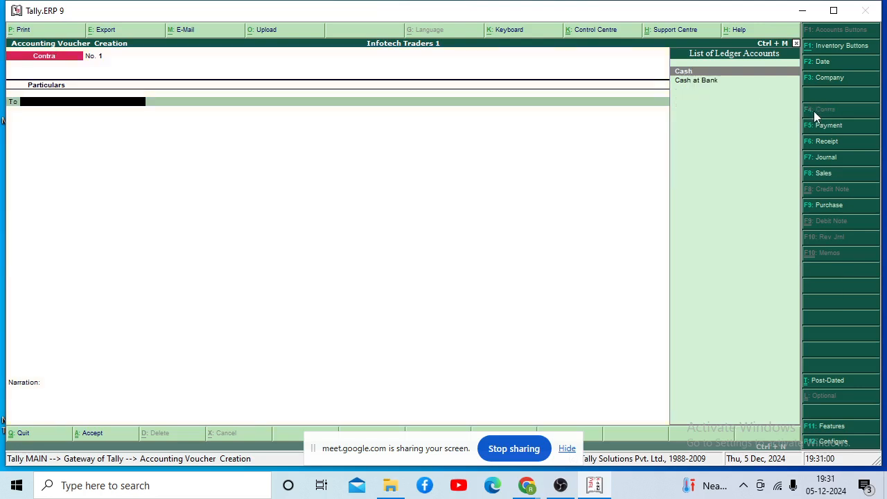
pyautogui.press('Return')
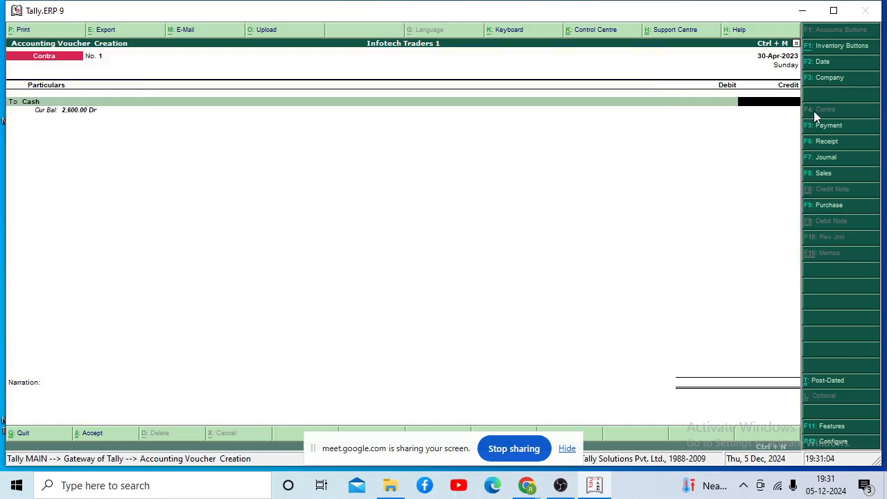
pyautogui.write('1600')
pyautogui.press('Return')
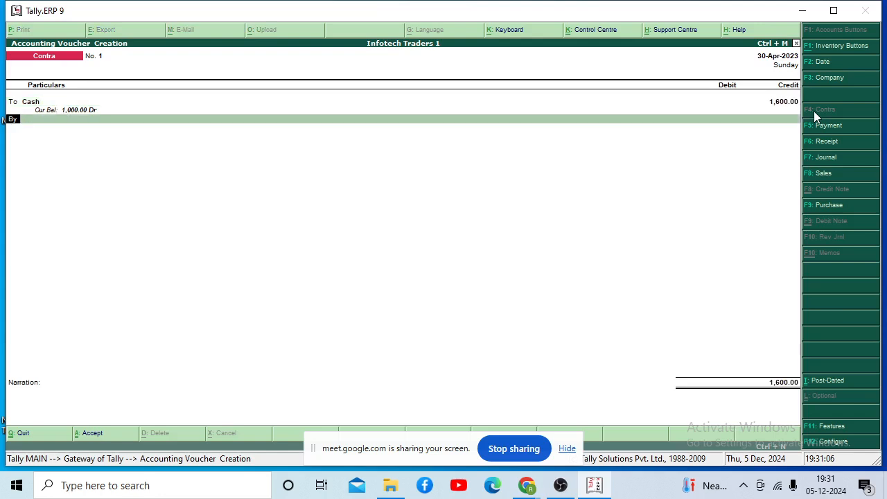
# Step: Debit Cash at Bank with 1,600 against Cash, leave the narration blank and save the contra voucher
pyautogui.press('Return')
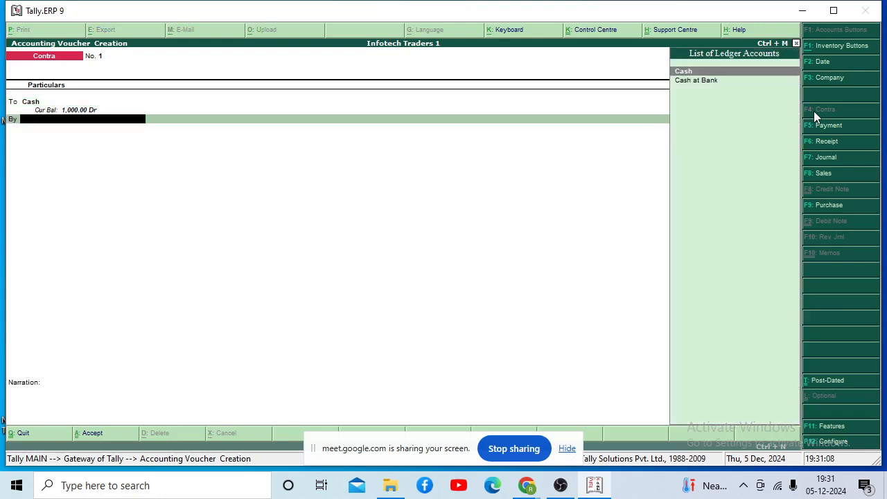
pyautogui.press('Down')
pyautogui.press('Return')
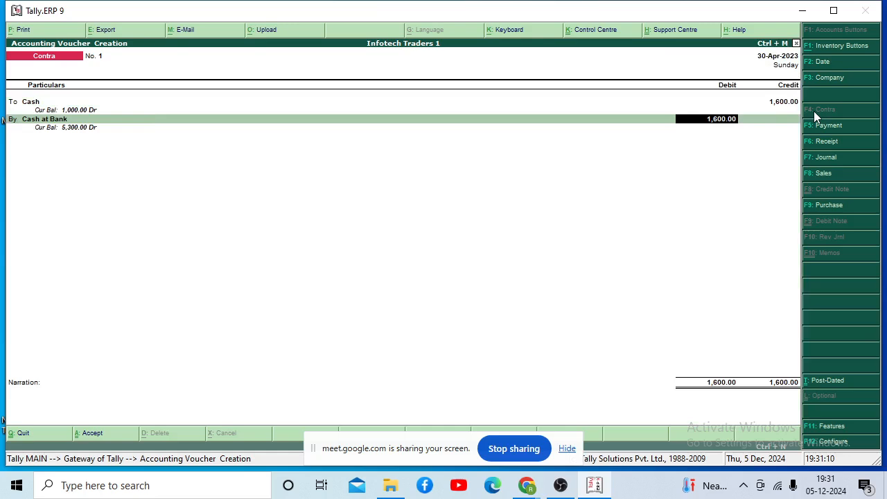
pyautogui.press('Return')
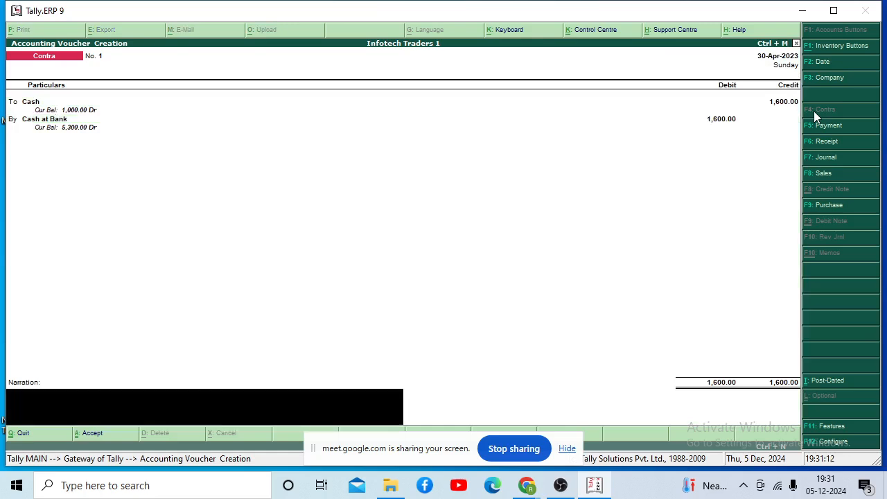
pyautogui.press('Return')
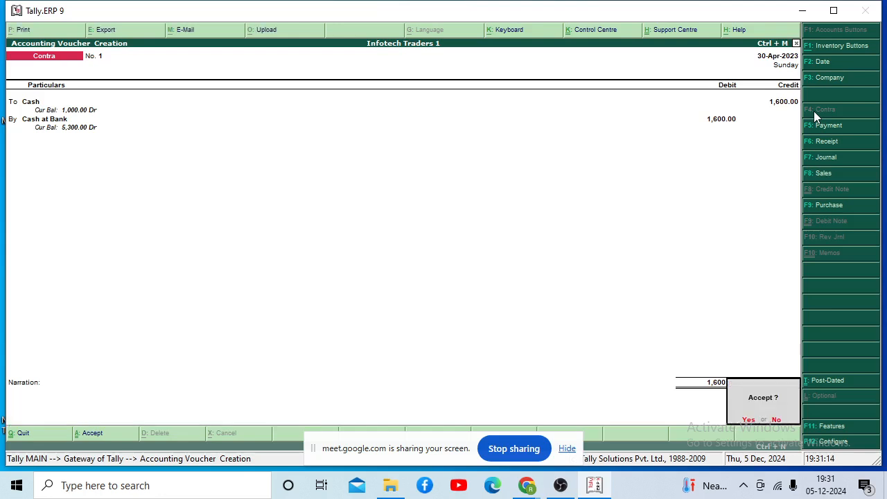
pyautogui.press('Return')
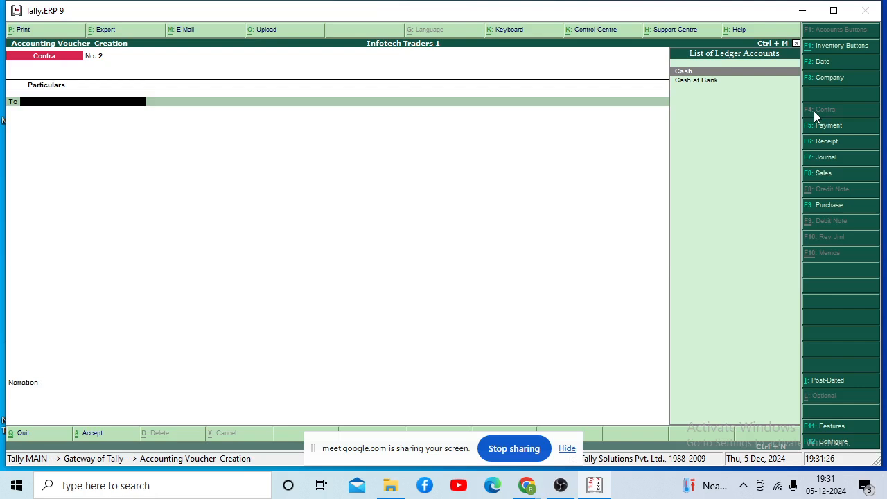
# Step: Try to switch from the Contra voucher to a Journal voucher and dismiss the error dialog
pyautogui.click(817, 159)
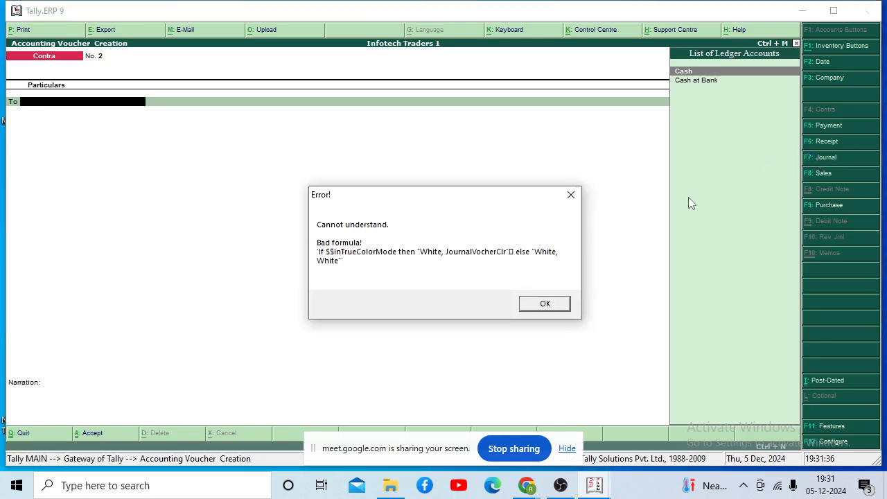
pyautogui.click(525, 303)
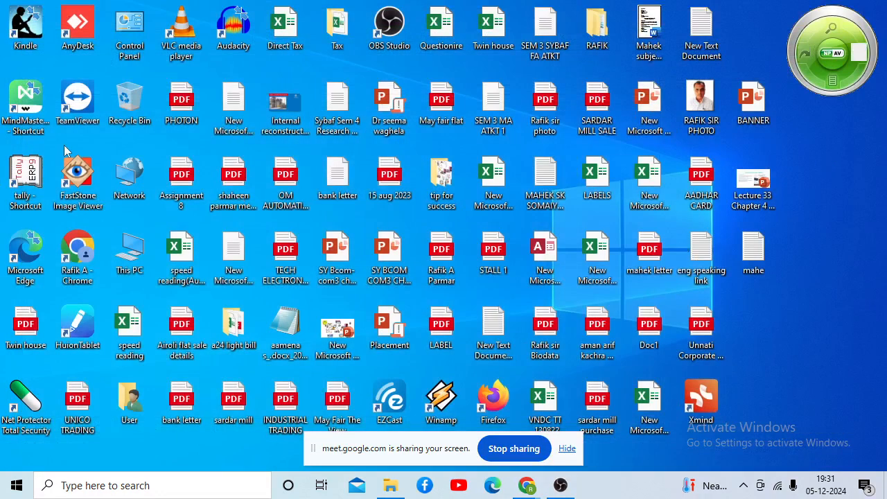
# Step: Relaunch Tally.ERP 9 from the desktop and load the company Infotech Traders 1
pyautogui.doubleClick(24, 198)
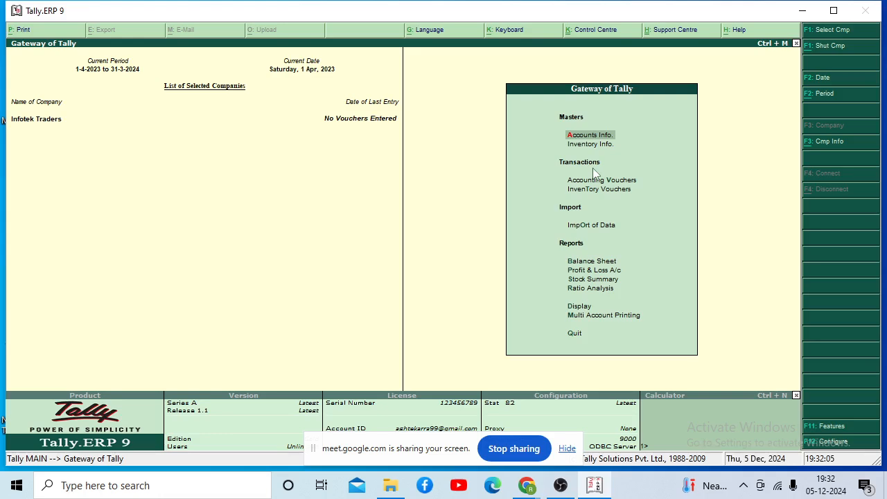
pyautogui.click(811, 31)
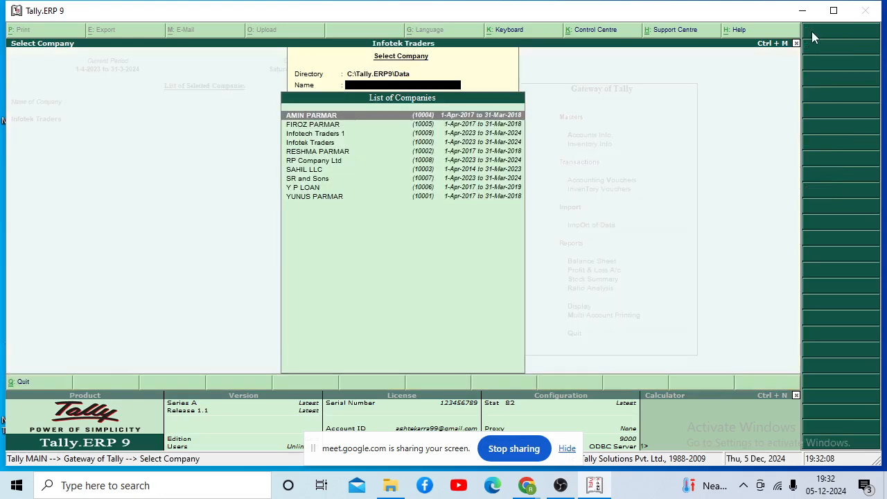
pyautogui.click(324, 133)
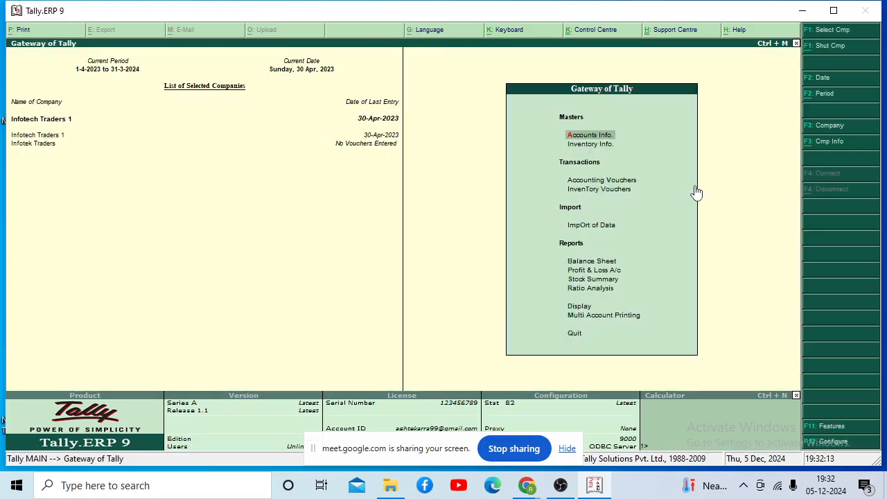
# Step: Open accounting voucher entry for Infotech Traders 1 and switch to a Journal voucher
pyautogui.press('Down')
pyautogui.press('Down')
pyautogui.press('Up')
pyautogui.press('Down')
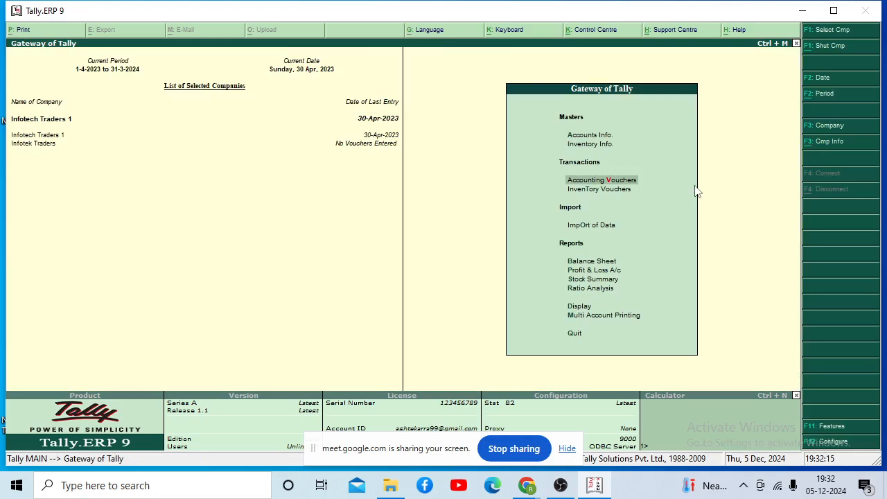
pyautogui.press('Return')
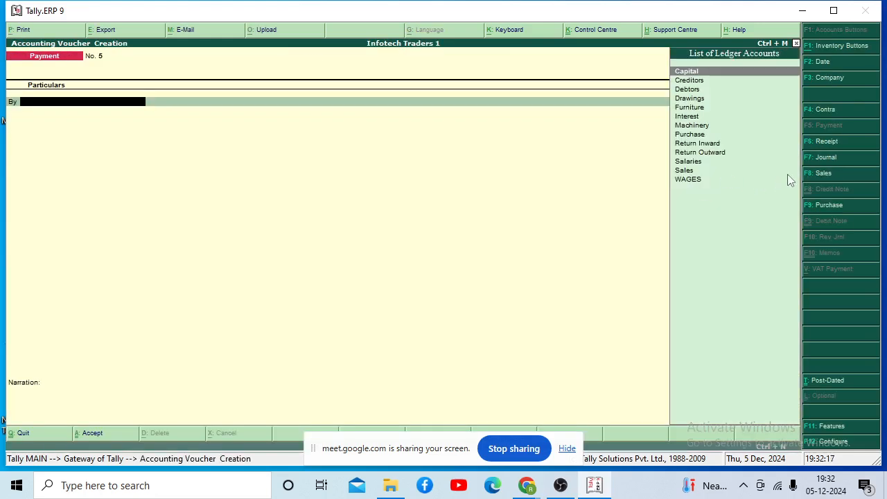
pyautogui.click(824, 160)
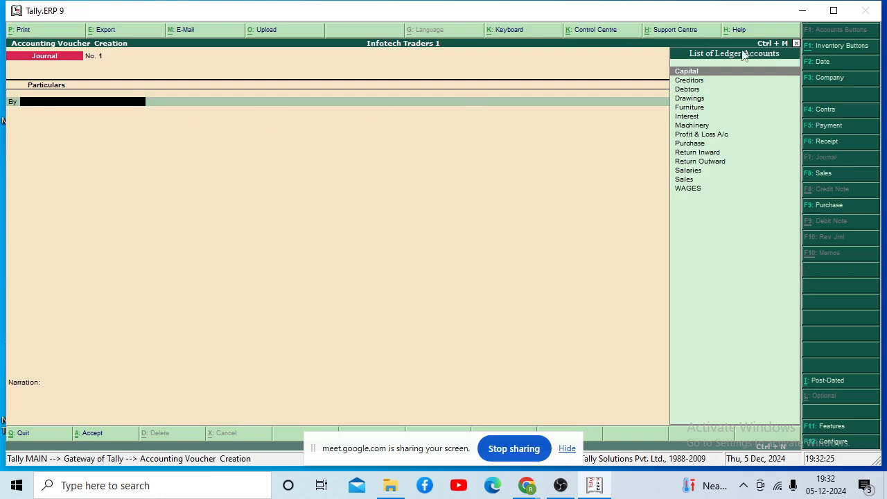
# Step: Set the Journal voucher date to 30-4-2023
pyautogui.click(822, 63)
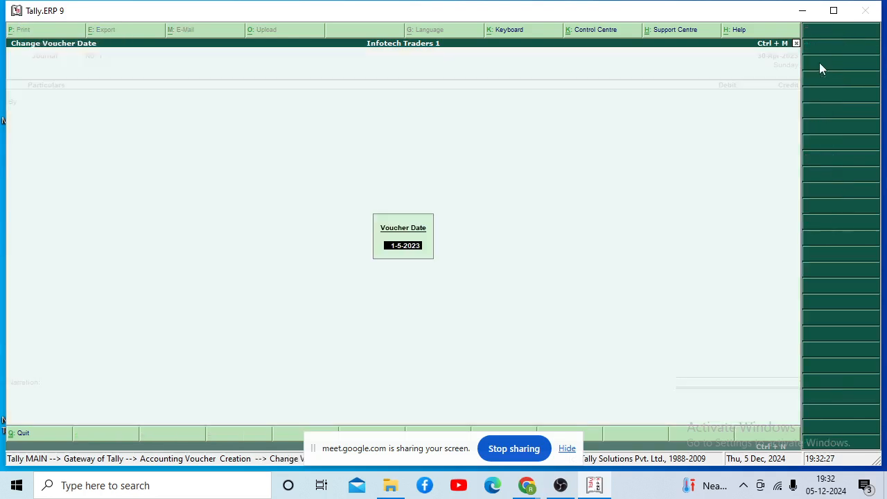
pyautogui.write('30-4-')
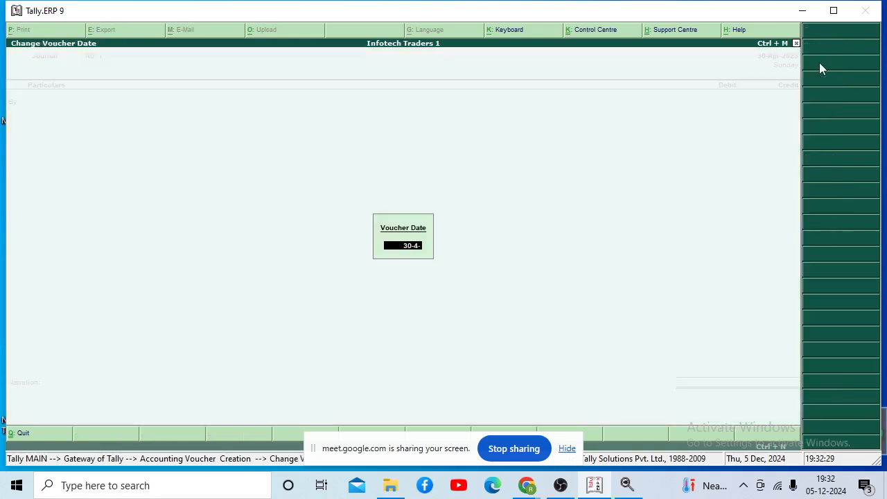
pyautogui.write('2023')
pyautogui.press('Return')
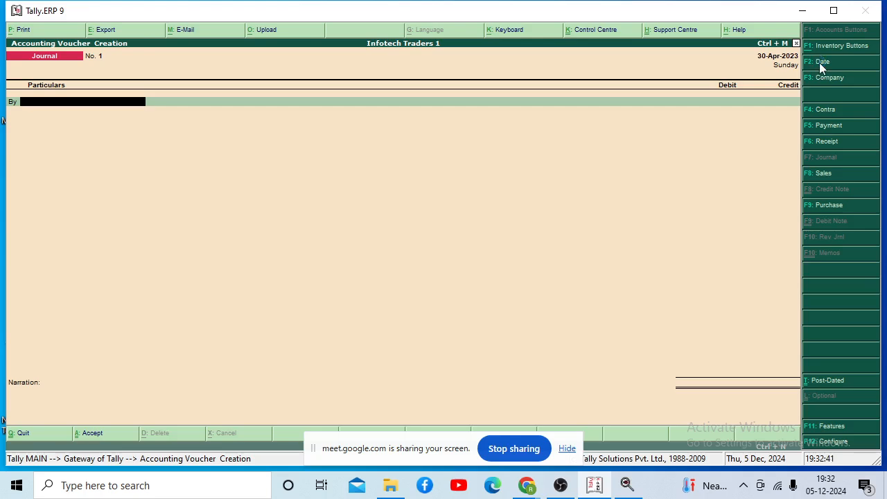
# Step: Create a ledger named Depreciation under Indirect Expenses from within the voucher, with inventory values not affected, and use it as the debit account
pyautogui.hotkey('alt', 'c')
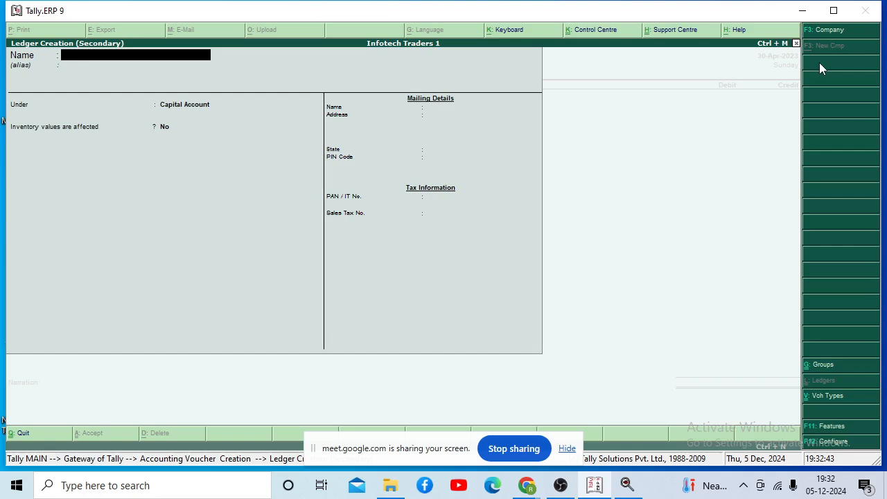
pyautogui.write('Depreciation')
pyautogui.press('Return')
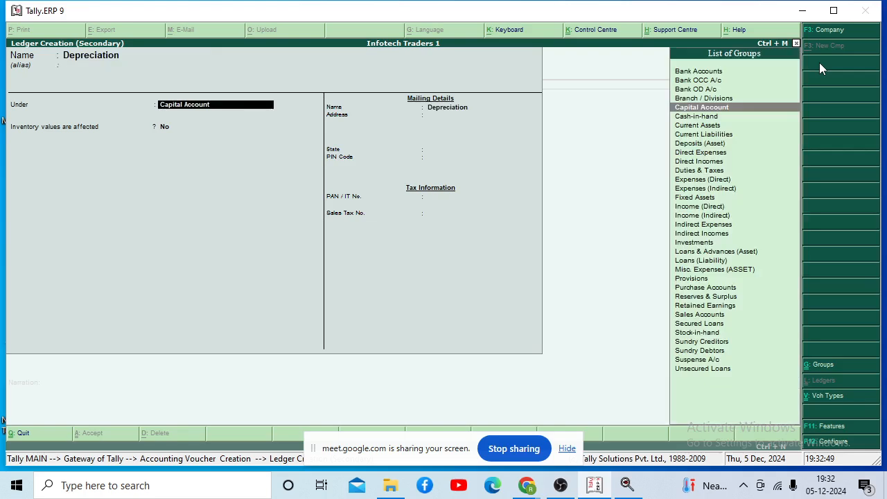
pyautogui.press('Down')
pyautogui.press('Down')
pyautogui.press('Down')
pyautogui.press('Down')
pyautogui.press('Down')
pyautogui.press('Down')
pyautogui.press('Down')
pyautogui.press('Down')
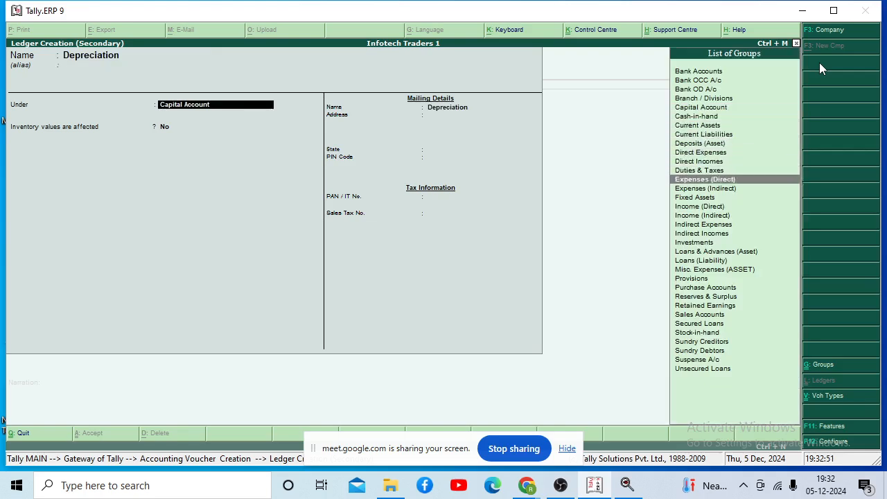
pyautogui.press('Down')
pyautogui.press('Down')
pyautogui.press('Down')
pyautogui.press('Down')
pyautogui.press('Down')
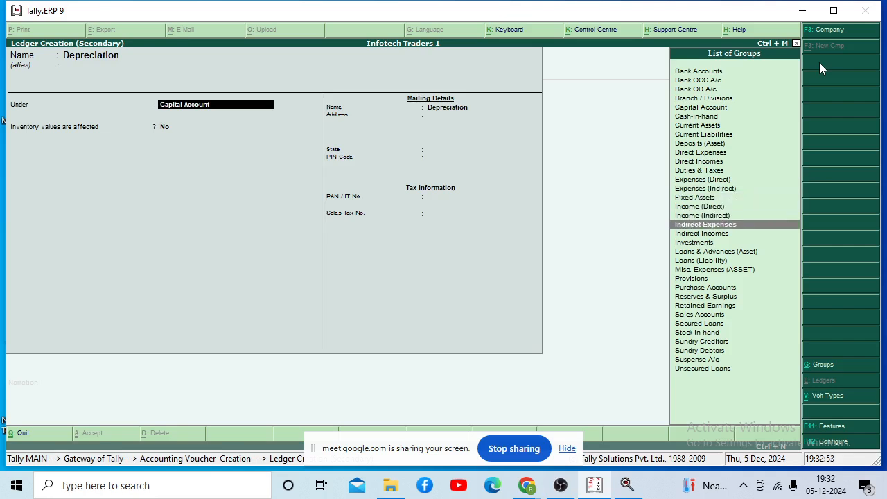
pyautogui.press('Return')
pyautogui.press('Return')
pyautogui.press('Return')
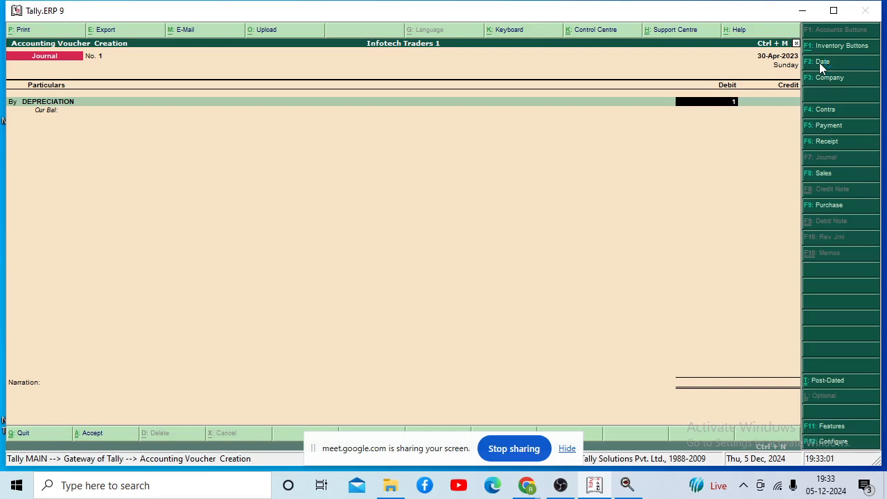
# Step: Debit Depreciation with 1,300 and credit Machinery with 1,000 in the journal voucher
pyautogui.write('1300')
pyautogui.press('Return')
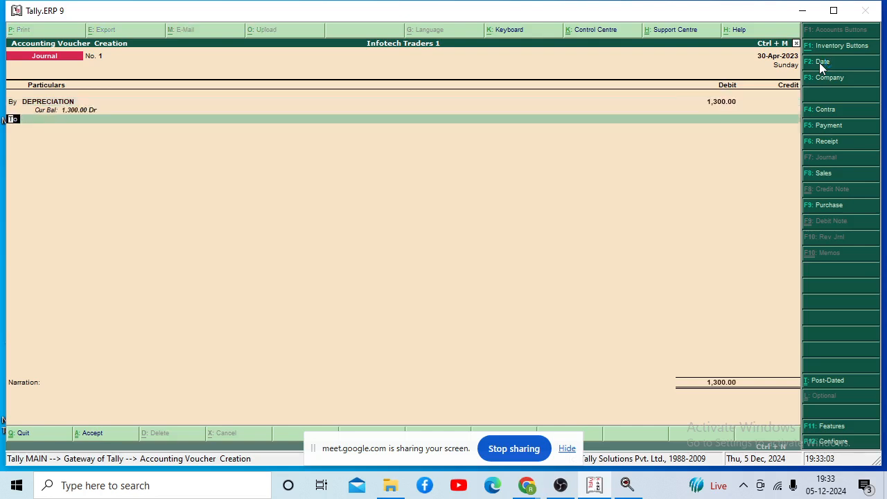
pyautogui.press('Return')
pyautogui.write('Machine')
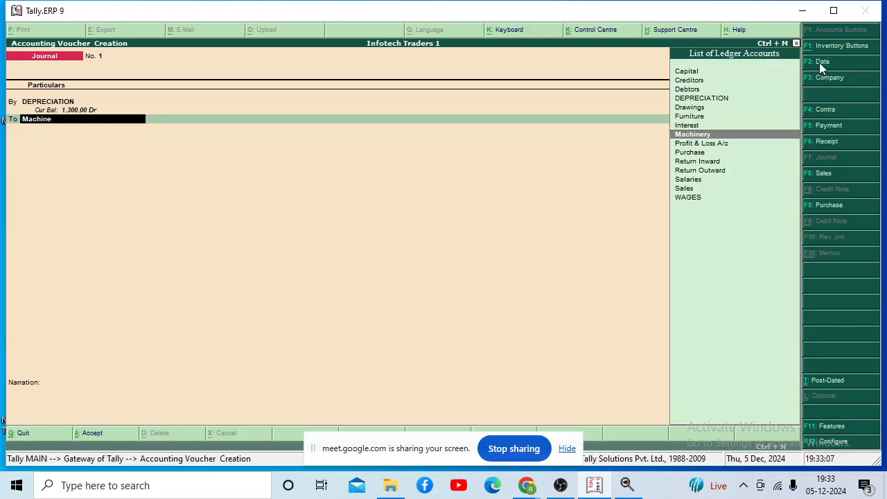
pyautogui.press('Return')
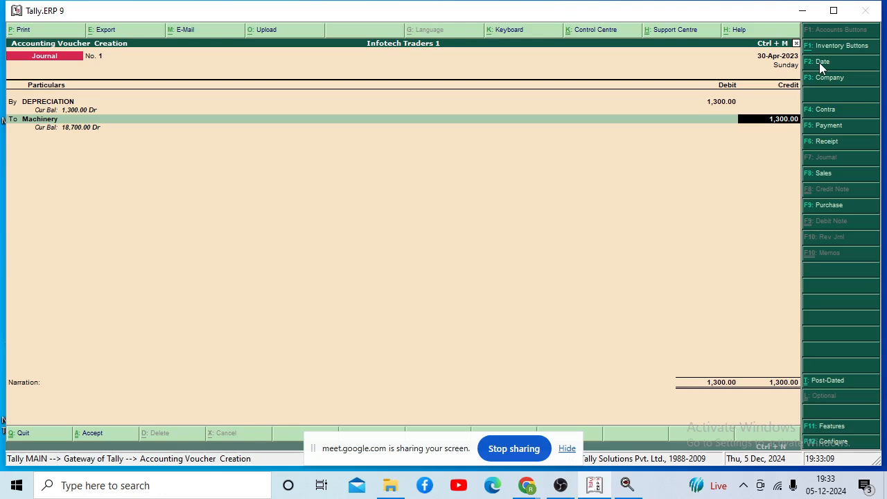
pyautogui.write('100')
pyautogui.press('Return')
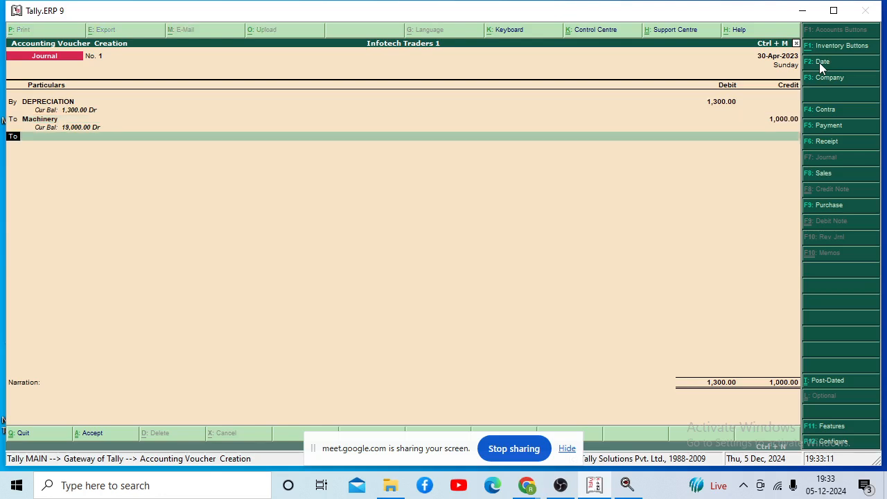
# Step: Credit Furniture with the remaining 300, leave the narration blank and save the depreciation journal voucher
pyautogui.press('Return')
pyautogui.write('F')
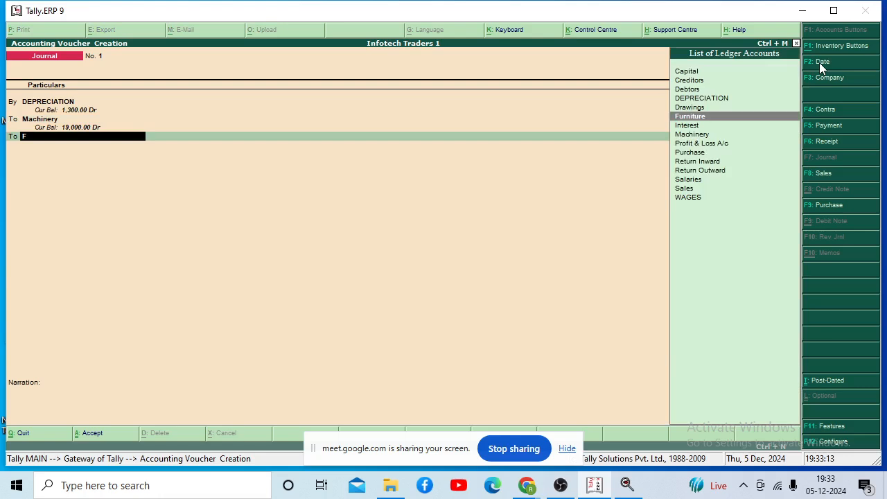
pyautogui.write('urniture')
pyautogui.press('Return')
pyautogui.press('Return')
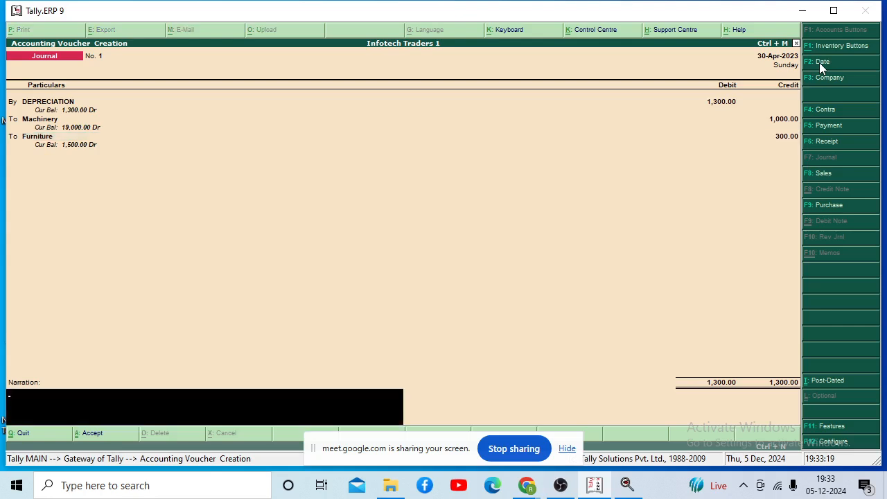
pyautogui.press('Return')
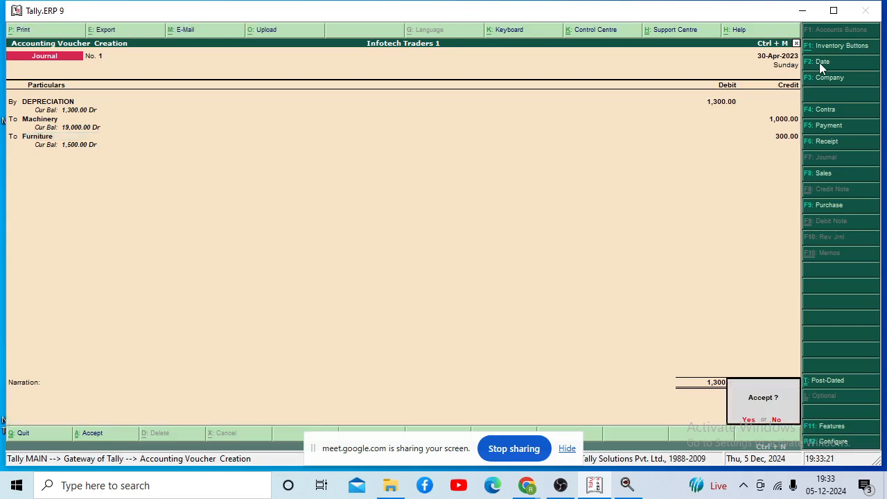
pyautogui.press('Return')
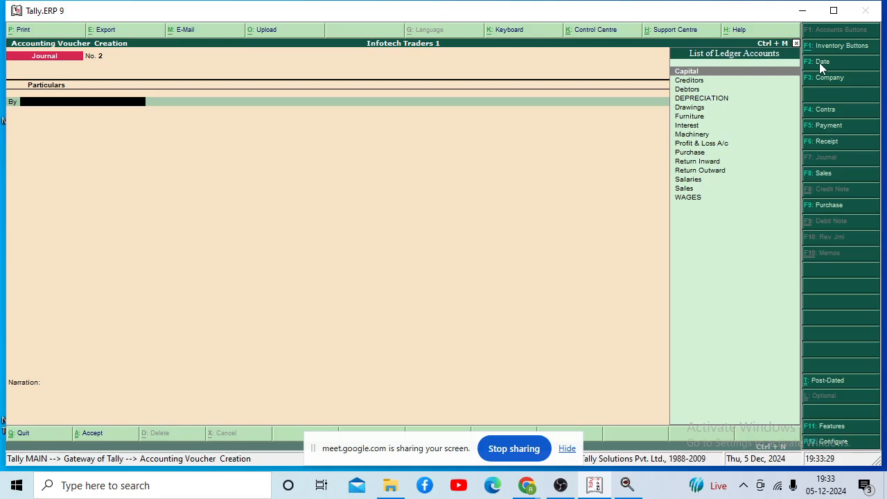
# Step: Create a ledger named Bad Debts under Indirect Expenses from within the second journal voucher and use it as the debit account
pyautogui.hotkey('alt', 'c')
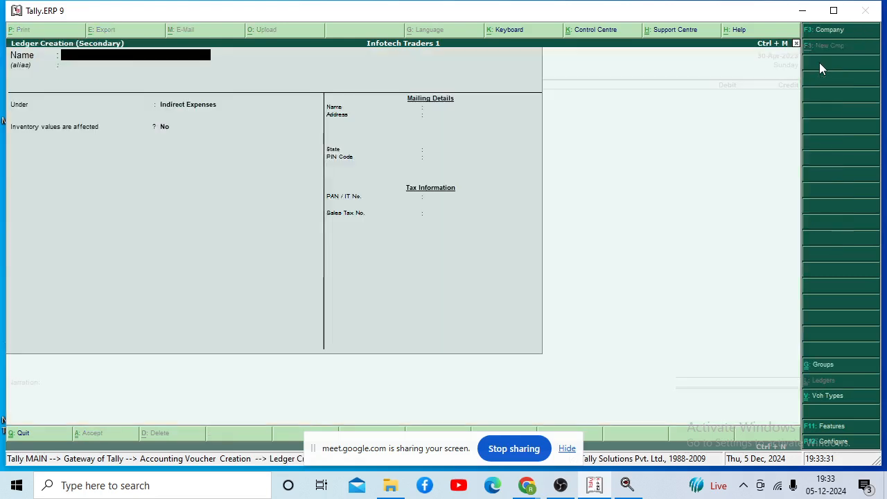
pyautogui.write('Bad Debts')
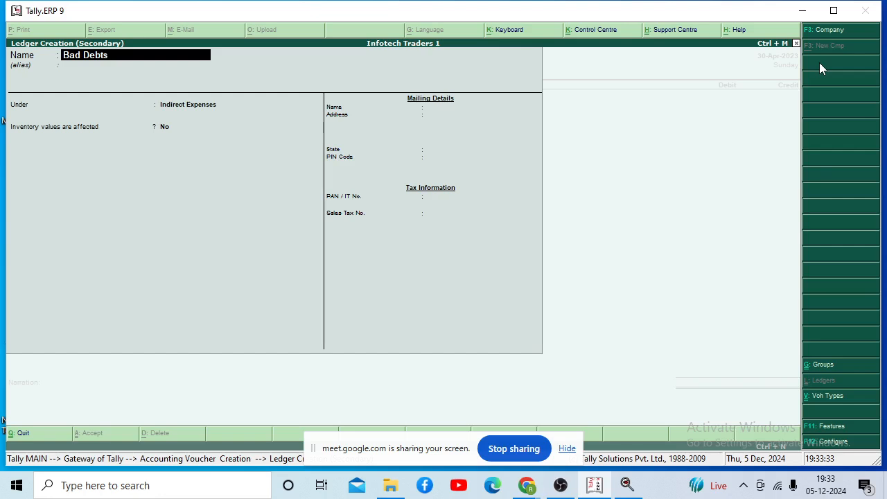
pyautogui.press('Return')
pyautogui.press('Return')
pyautogui.press('Return')
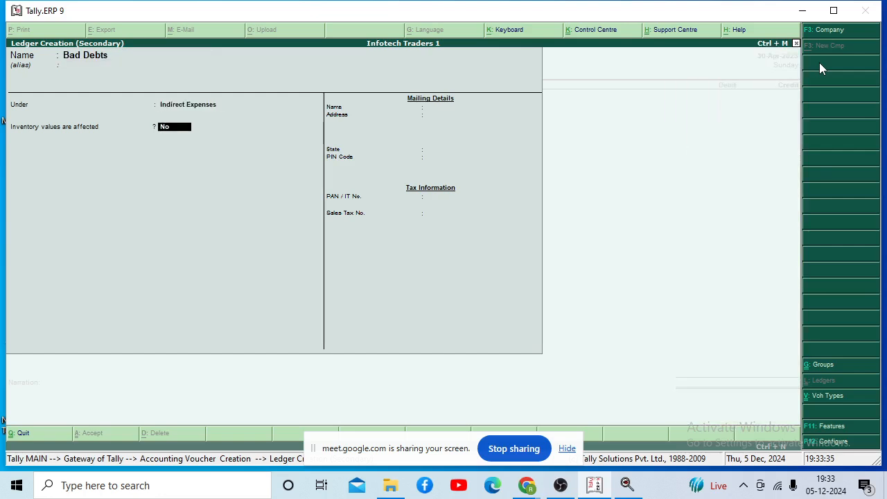
pyautogui.press('Return')
pyautogui.press('Return')
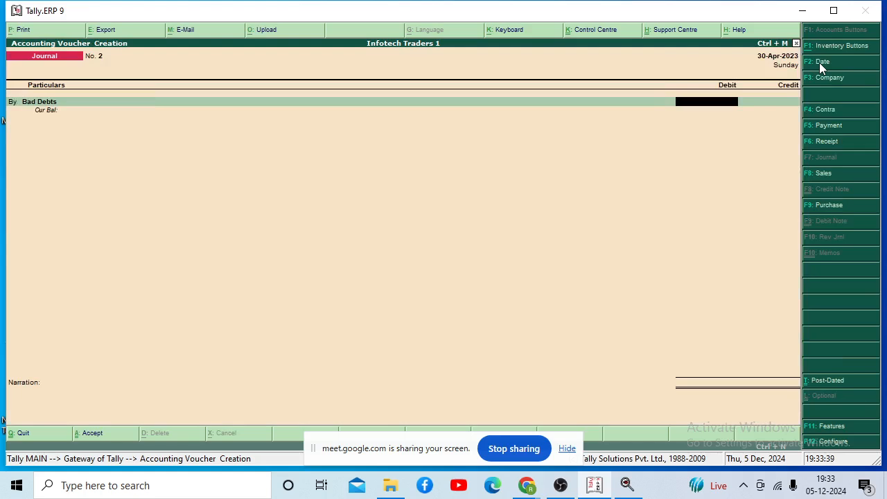
# Step: Debit Bad Debts with 250 and credit Debtors with 250 in the journal voucher
pyautogui.write('250')
pyautogui.press('Return')
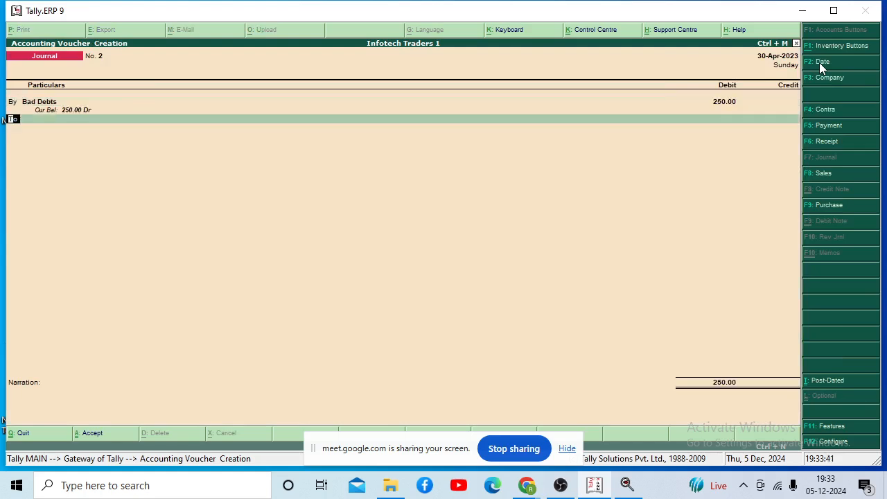
pyautogui.write('Debt')
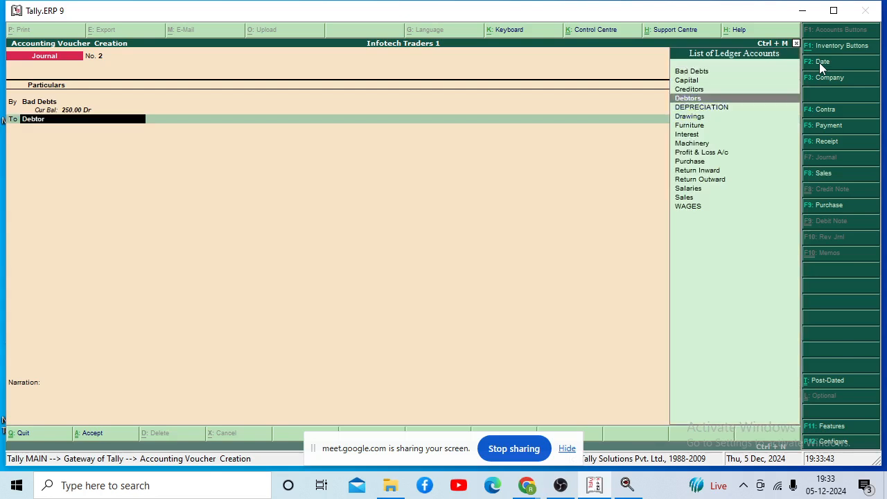
pyautogui.write('or')
pyautogui.press('Return')
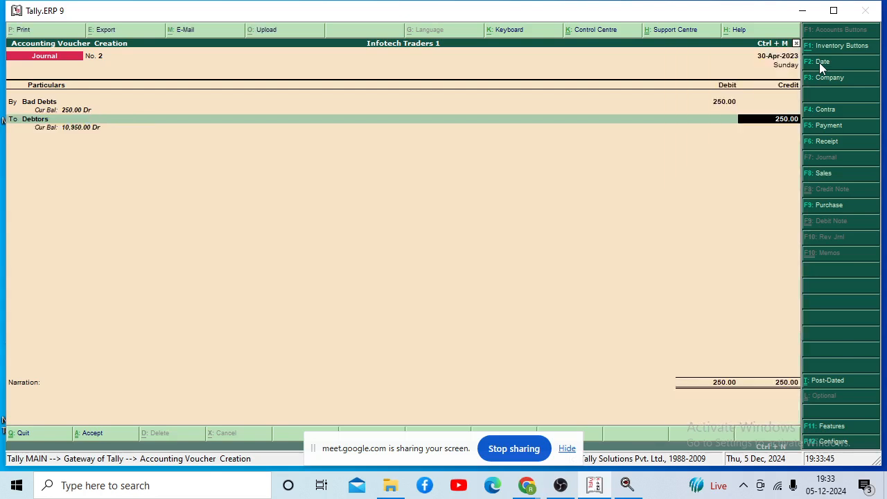
pyautogui.press('Return')
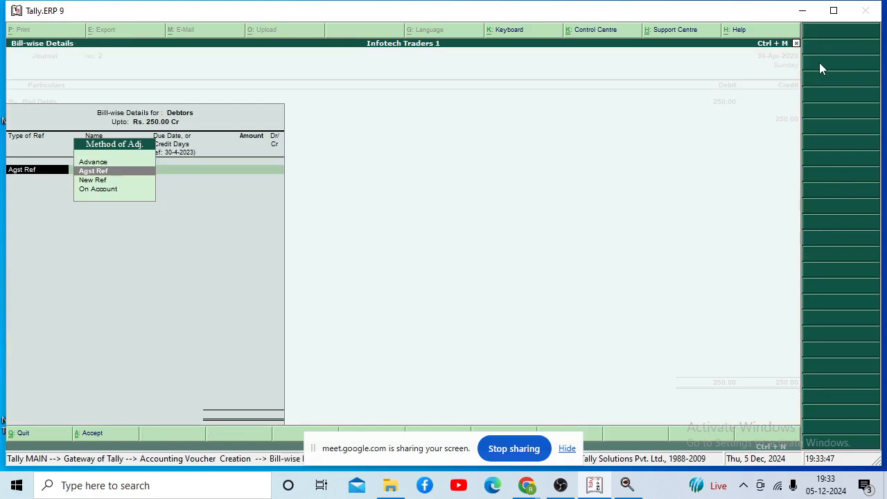
# Step: Allocate the Debtors credit of 250 as Agst Ref to bill 01/30-4-2023, leave the narration blank and save the voucher
pyautogui.press('Return')
pyautogui.press('Return')
pyautogui.press('Return')
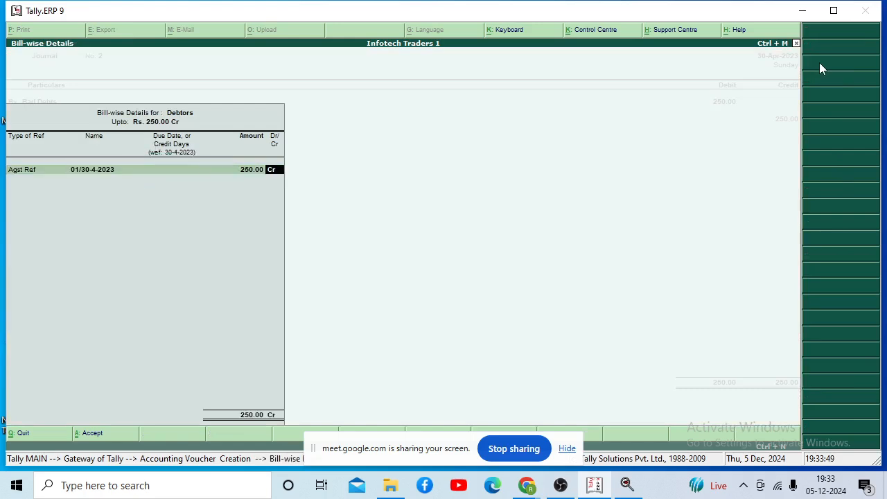
pyautogui.press('Return')
pyautogui.press('Return')
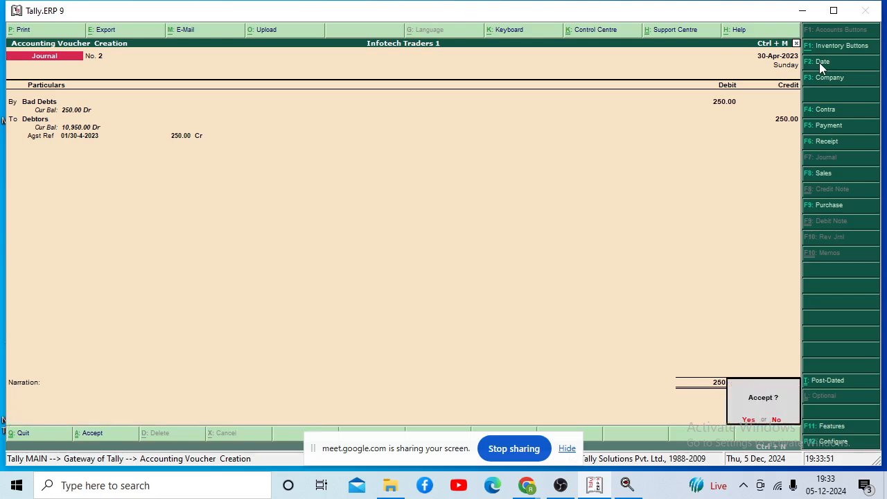
pyautogui.press('Return')
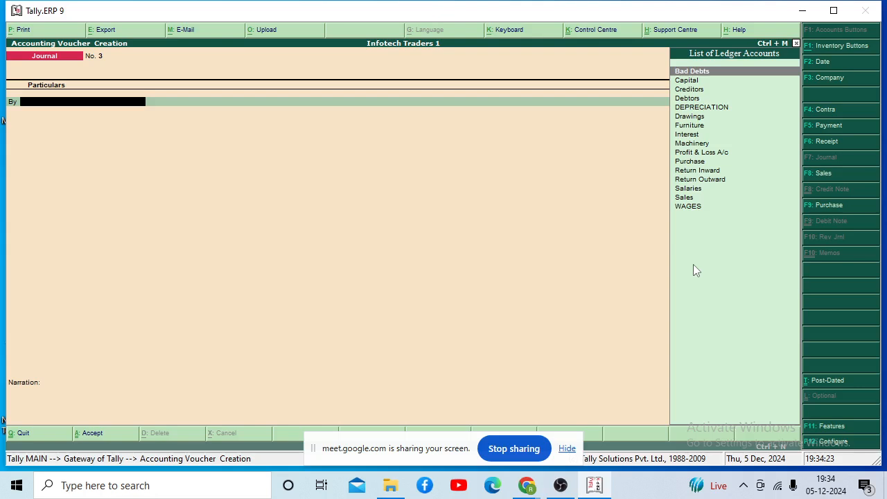
# Step: Stop the Google Meet screen sharing, check the meeting in Chrome and switch to the OBS window
pyautogui.click(504, 452)
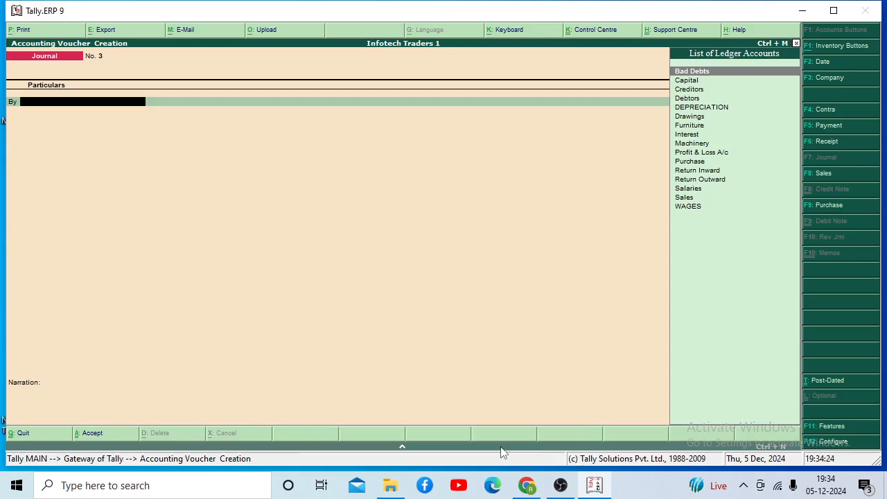
pyautogui.moveTo(565, 491)
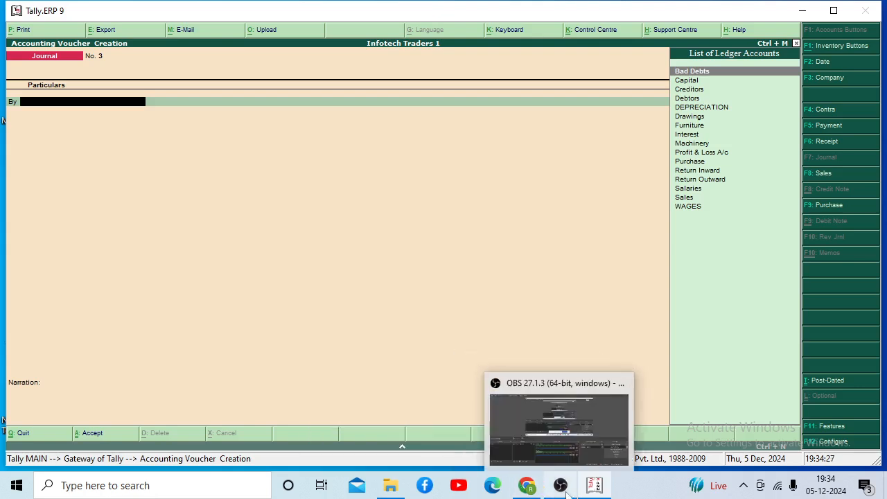
pyautogui.click(526, 489)
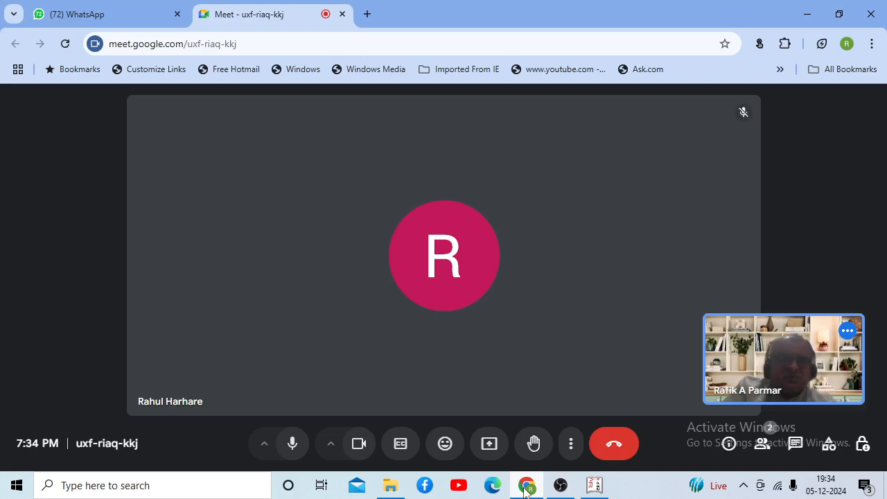
pyautogui.click(561, 486)
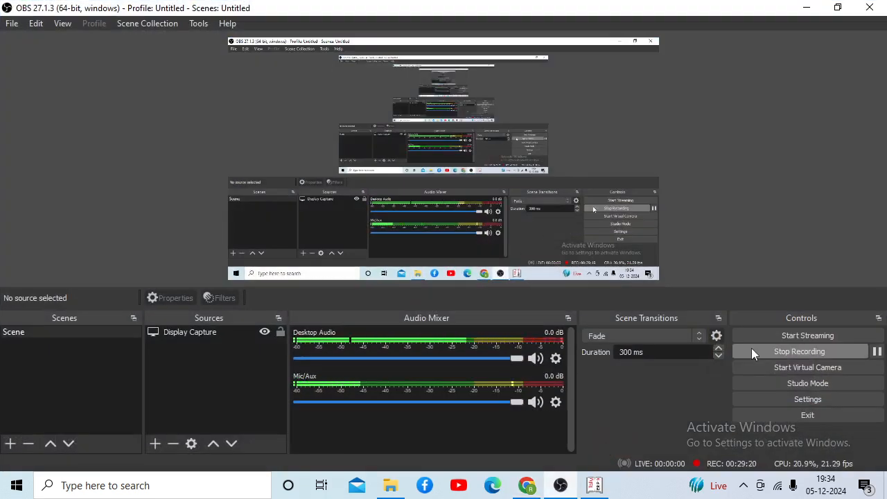